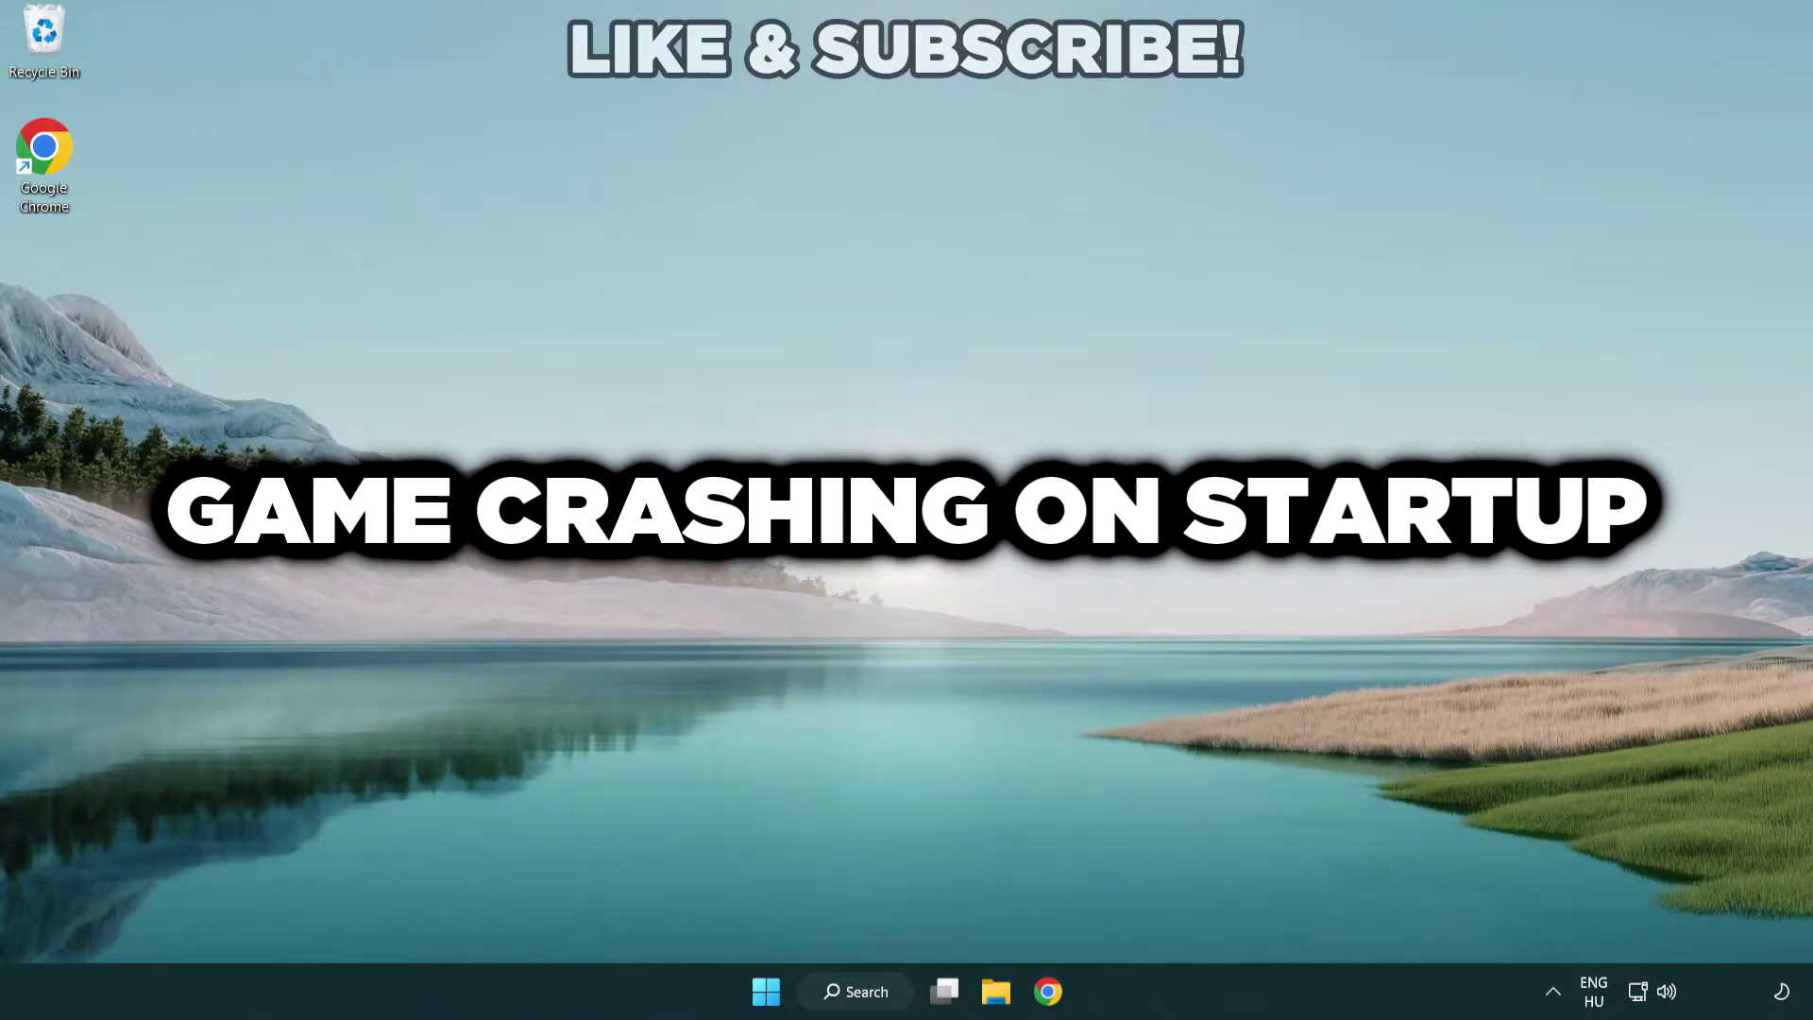
Search Windows from the taskbar for 'device manager'
{"action": "left_click", "coordinate": [861, 992]}
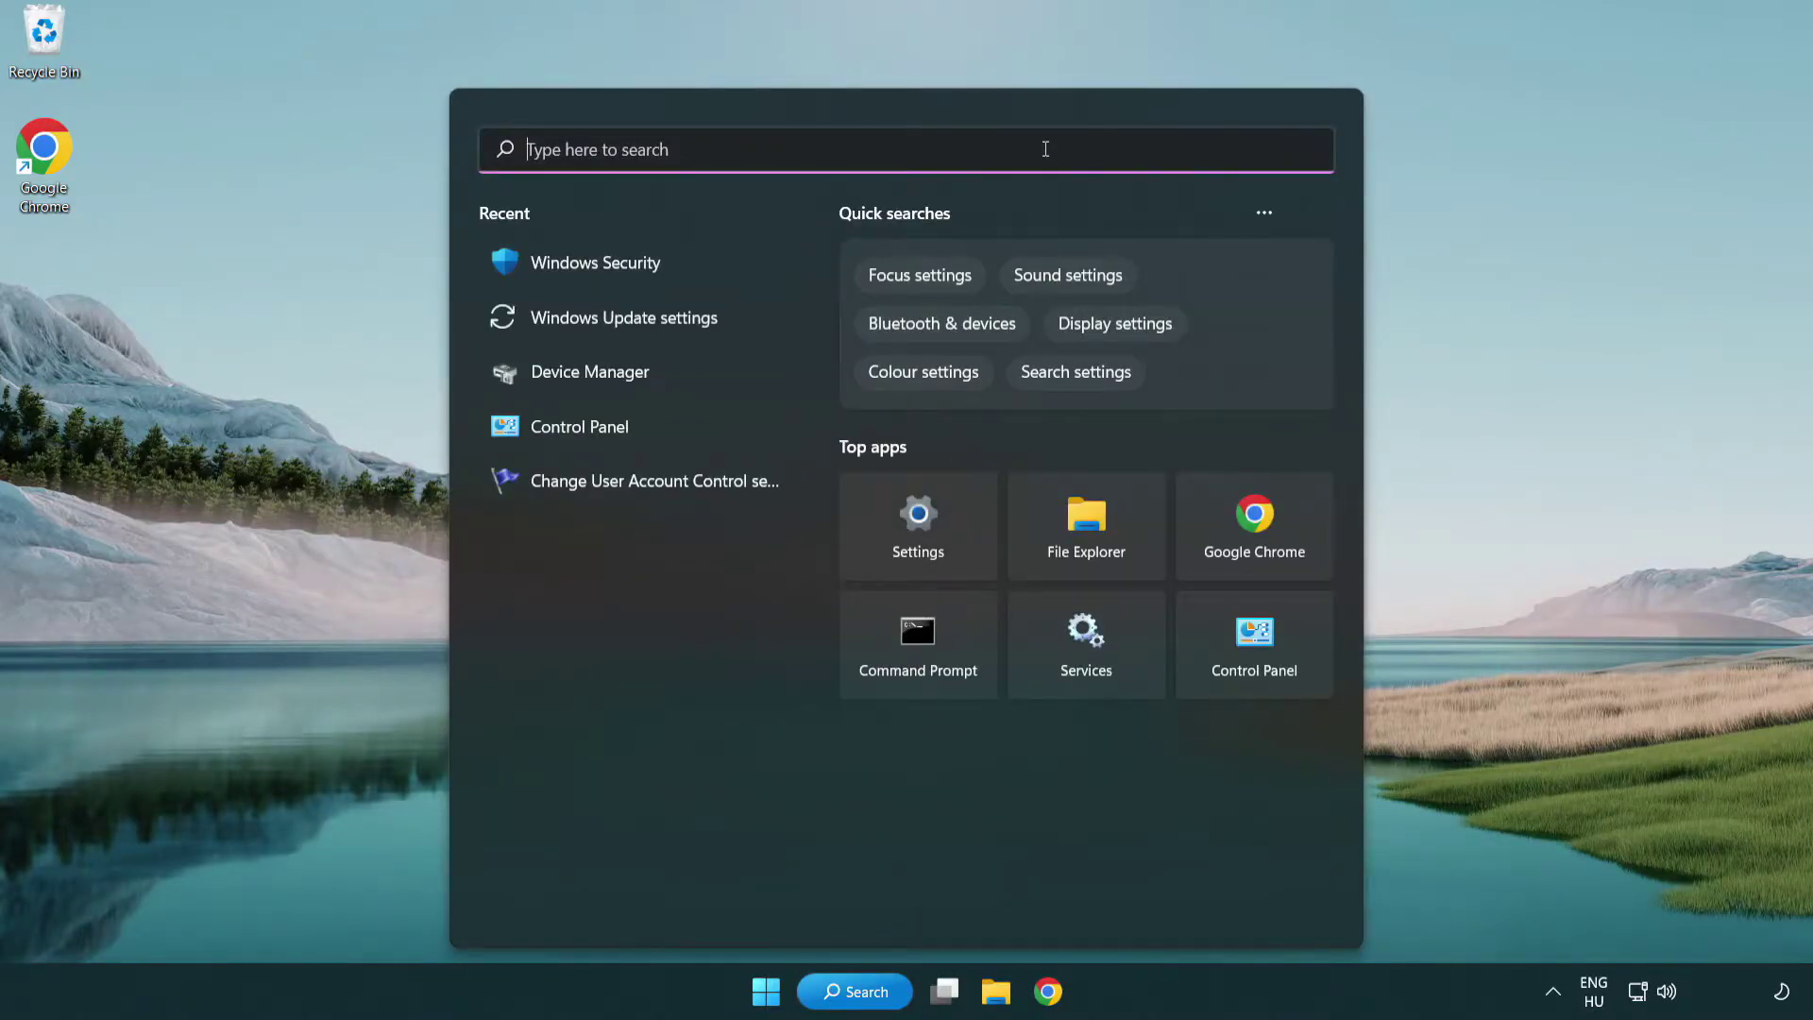
{"action": "type", "text": "device m"}
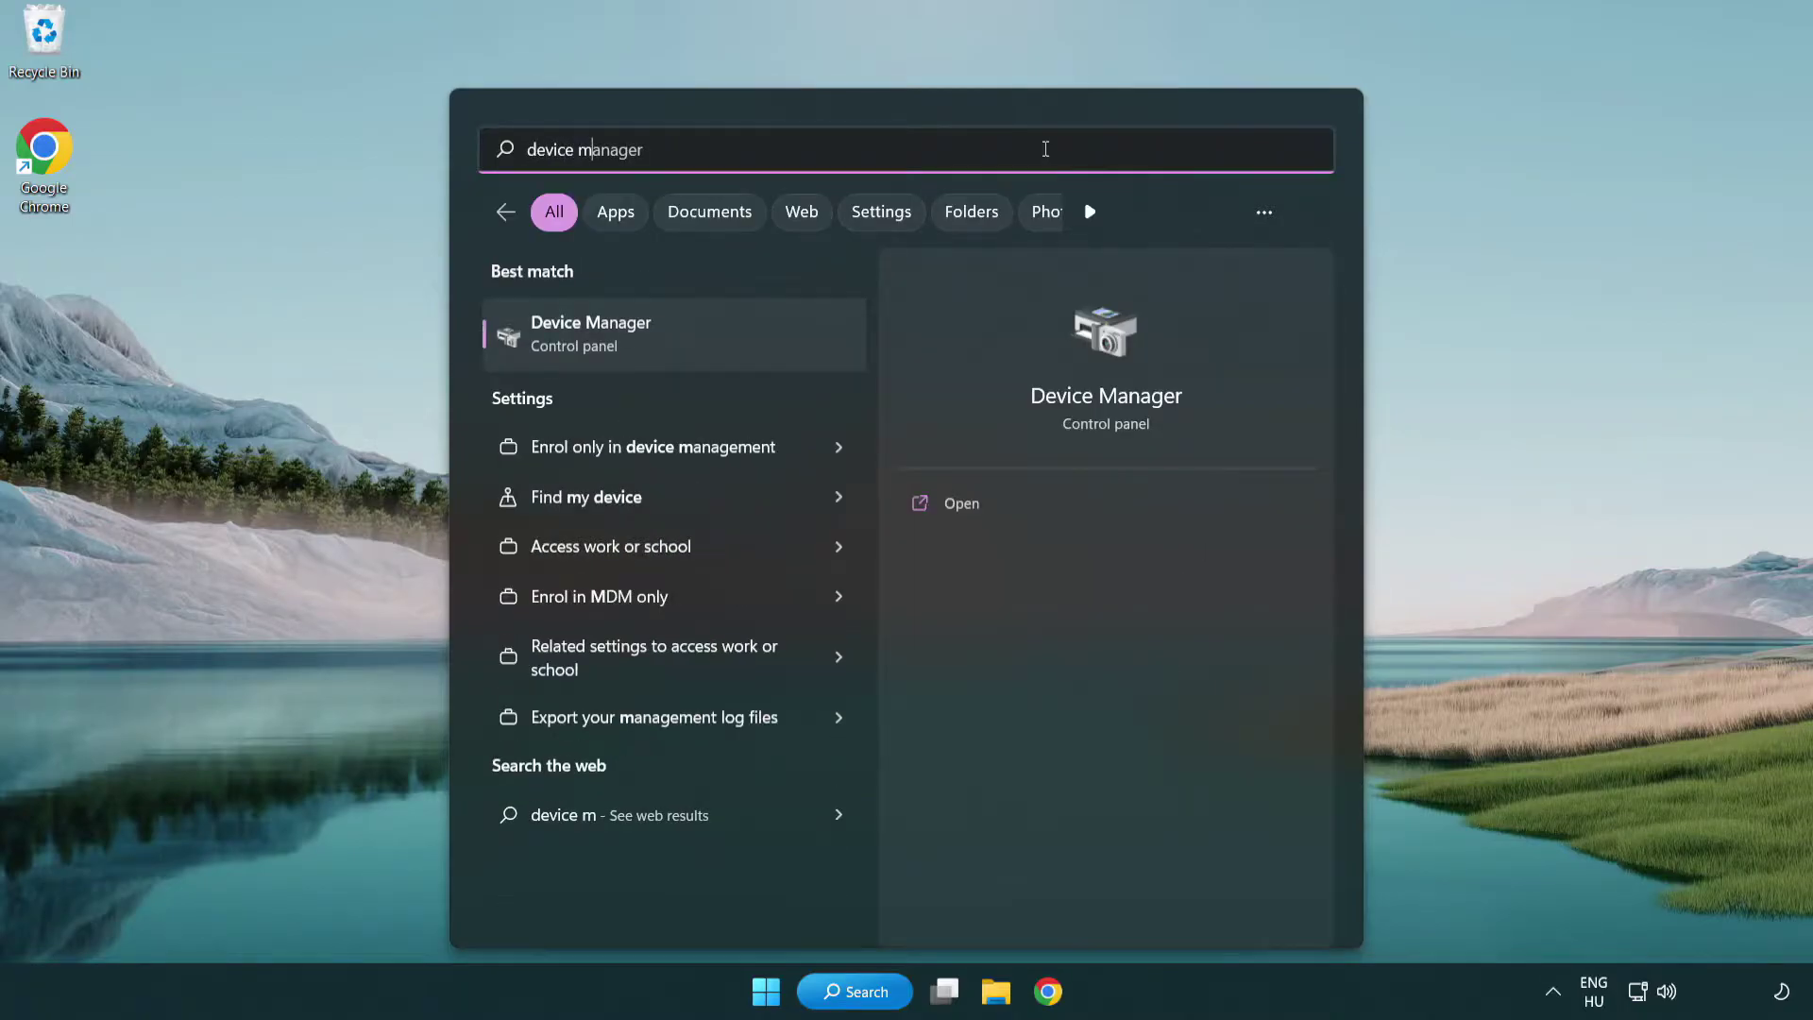
{"action": "type", "text": "anager"}
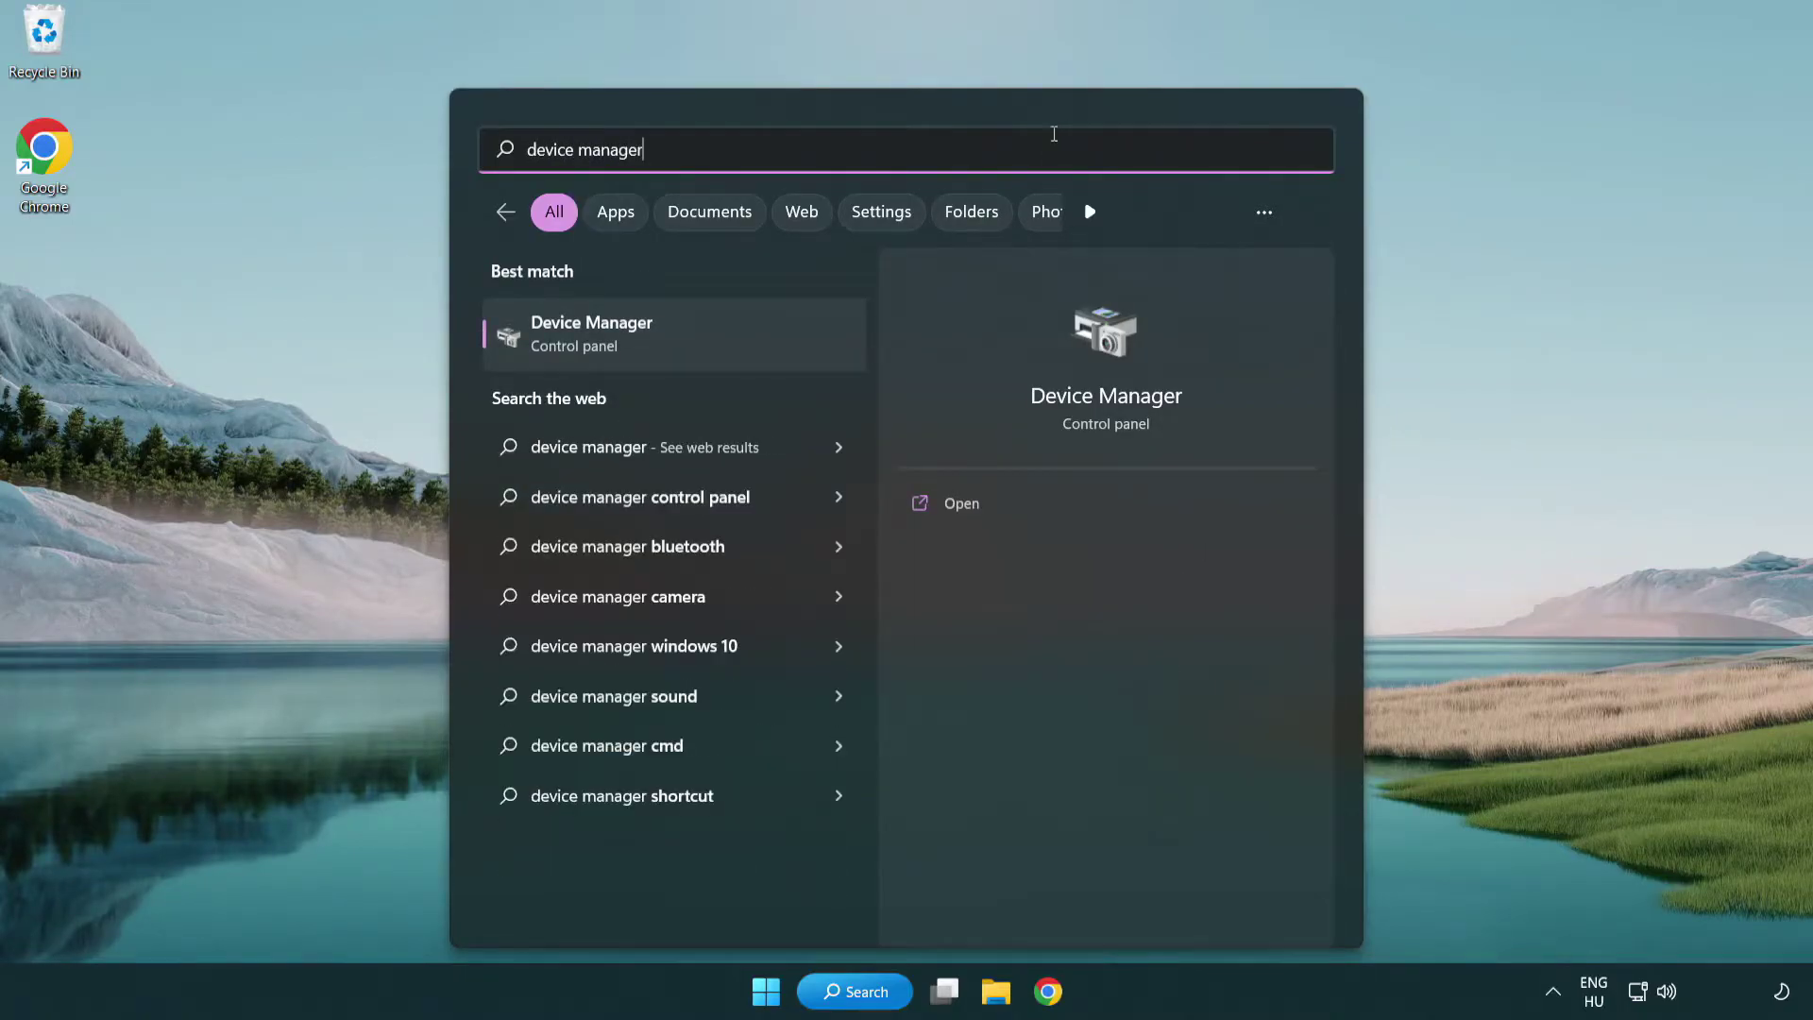
Open Device Manager, centre its window, expand Display adapters and select VMware SVGA 3D
{"action": "left_click", "coordinate": [725, 341]}
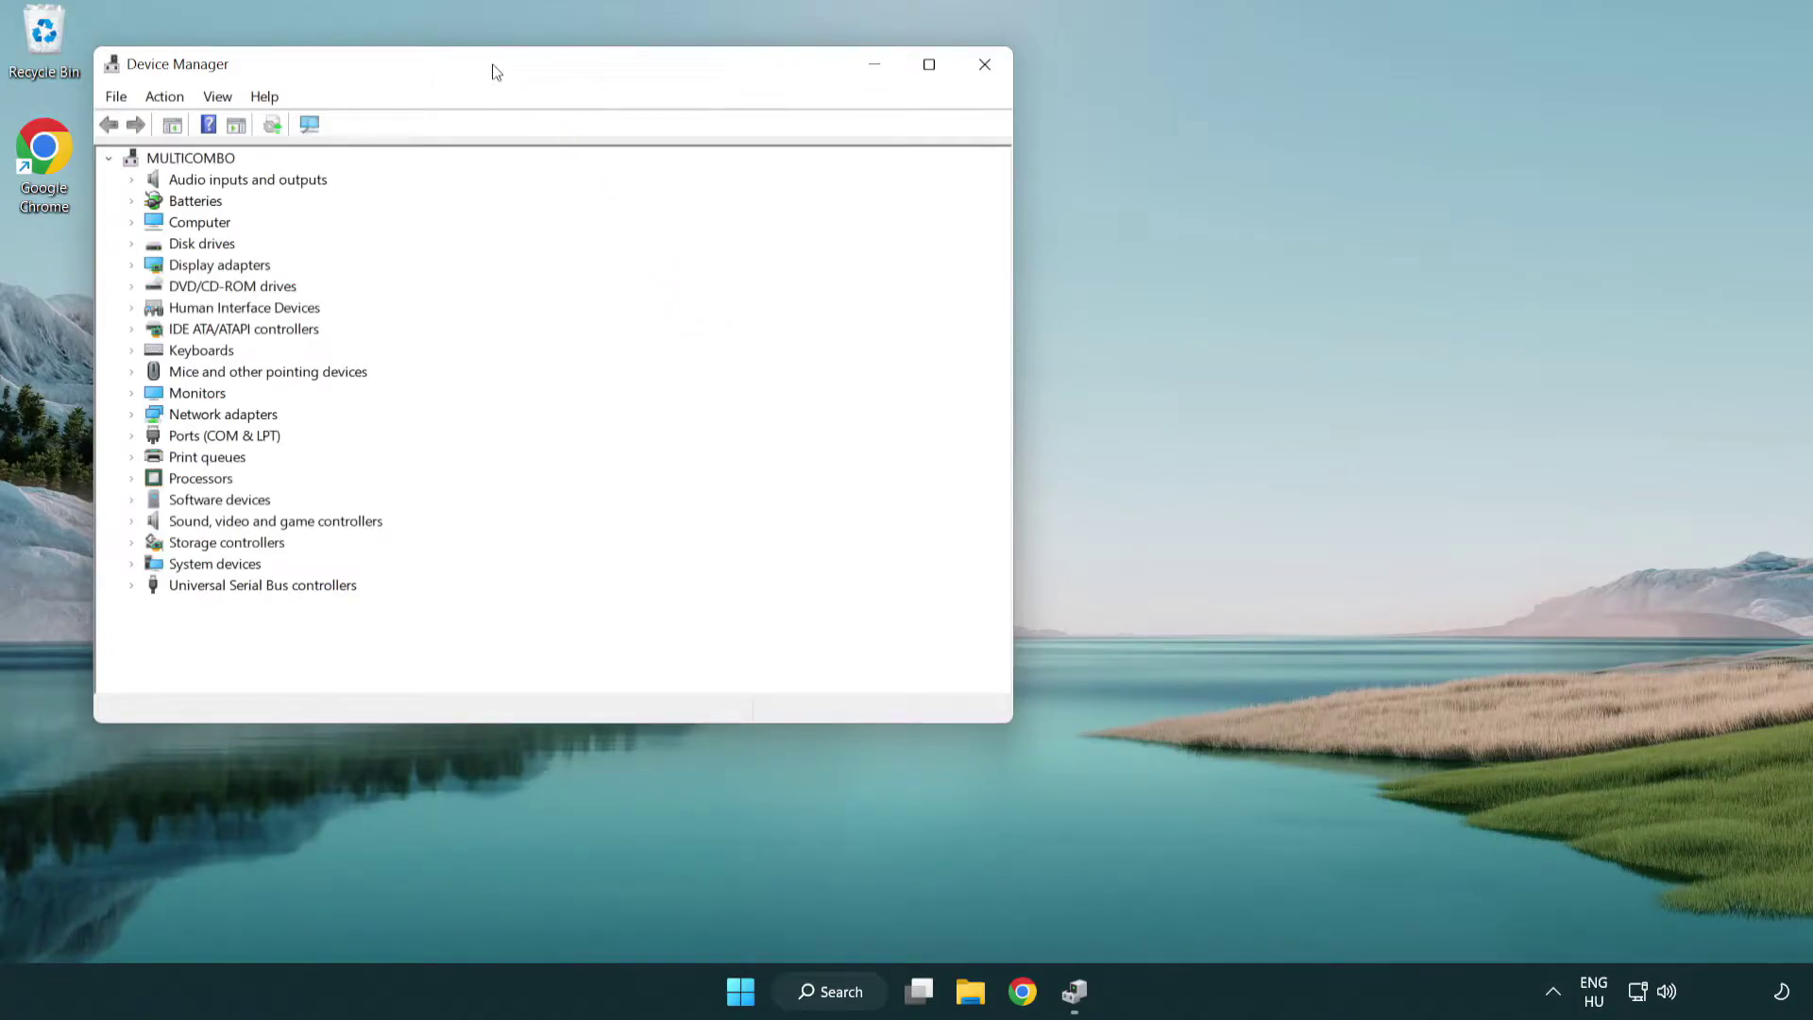
{"action": "left_click_drag", "start_coordinate": [494, 71], "coordinate": [796, 180]}
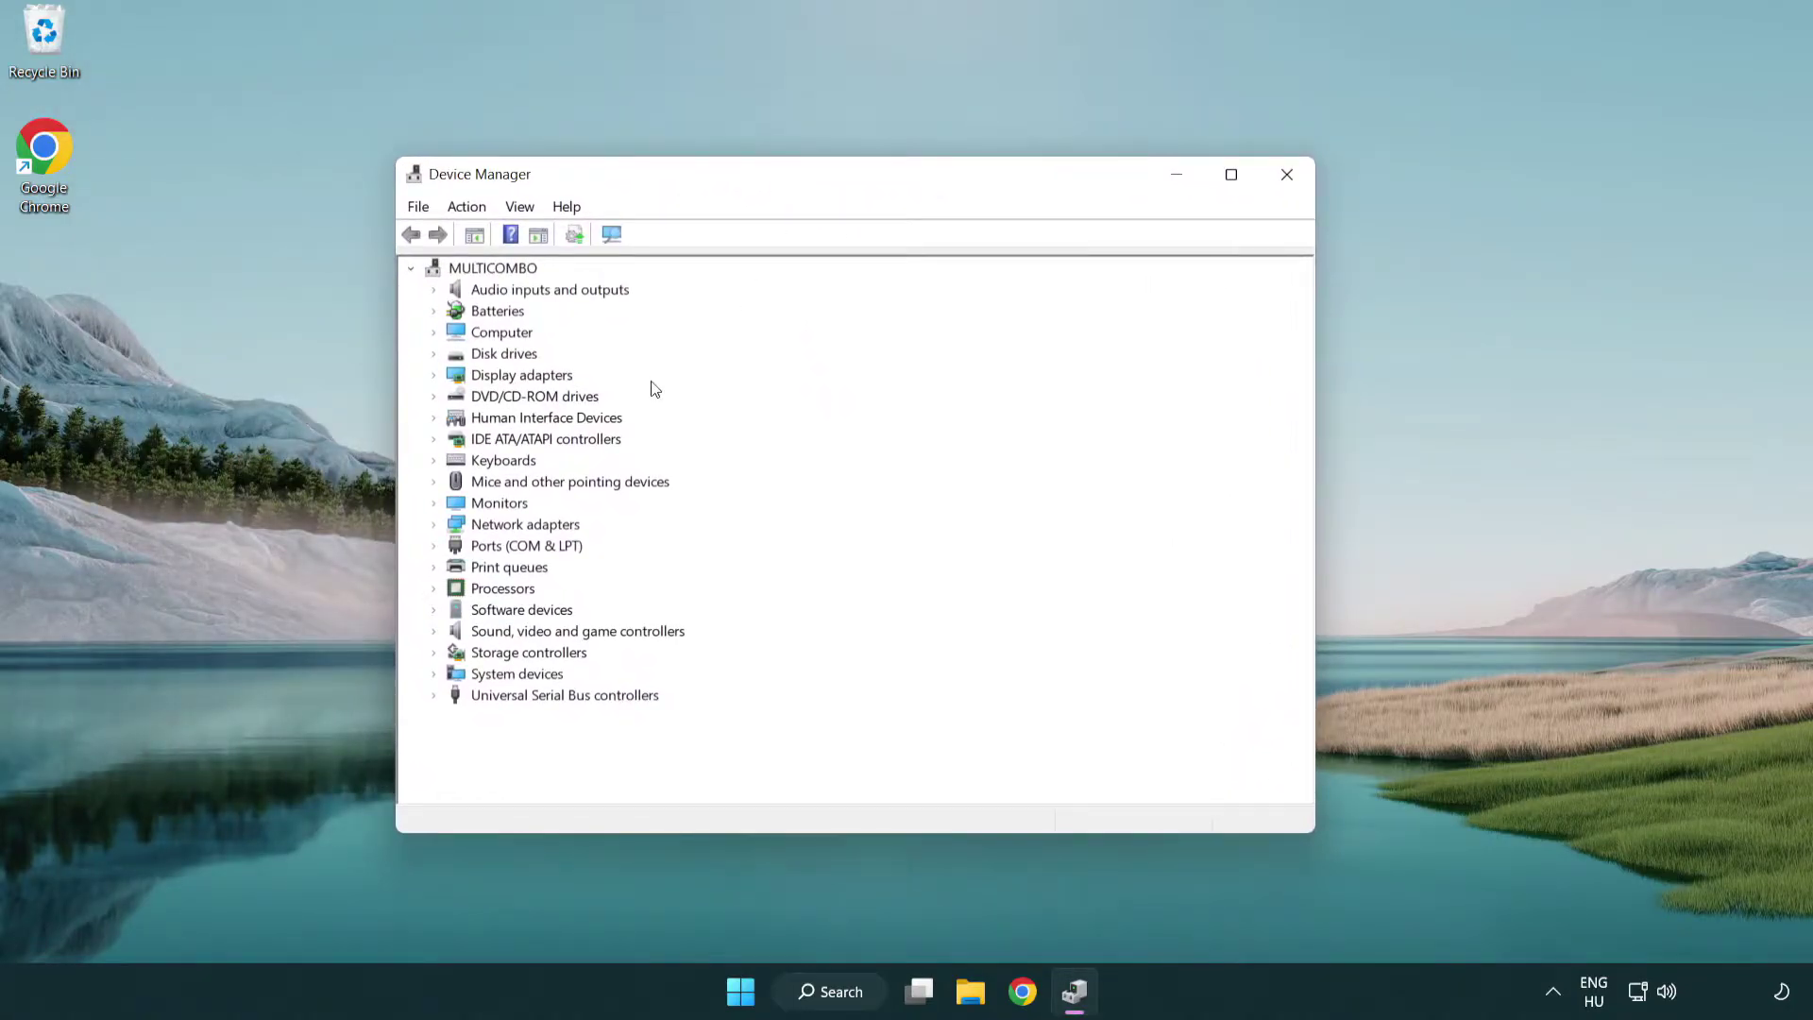
{"action": "left_click", "coordinate": [500, 379]}
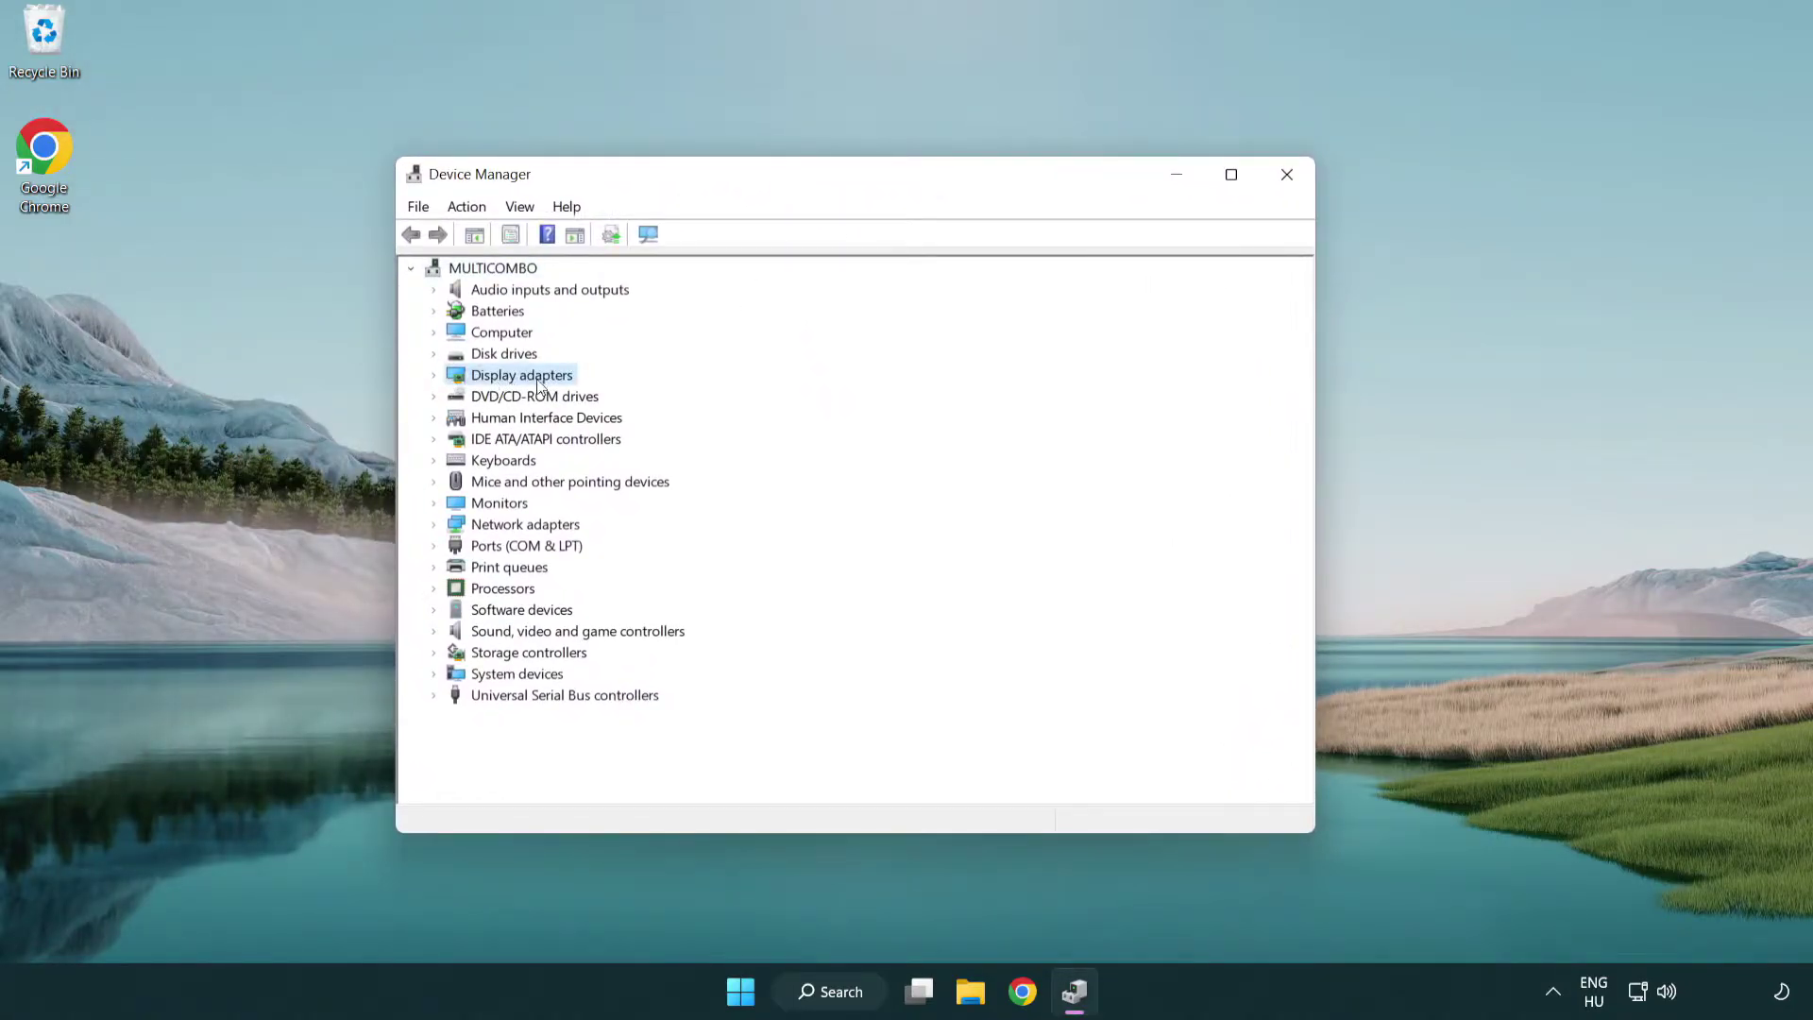
{"action": "double_click", "coordinate": [488, 380]}
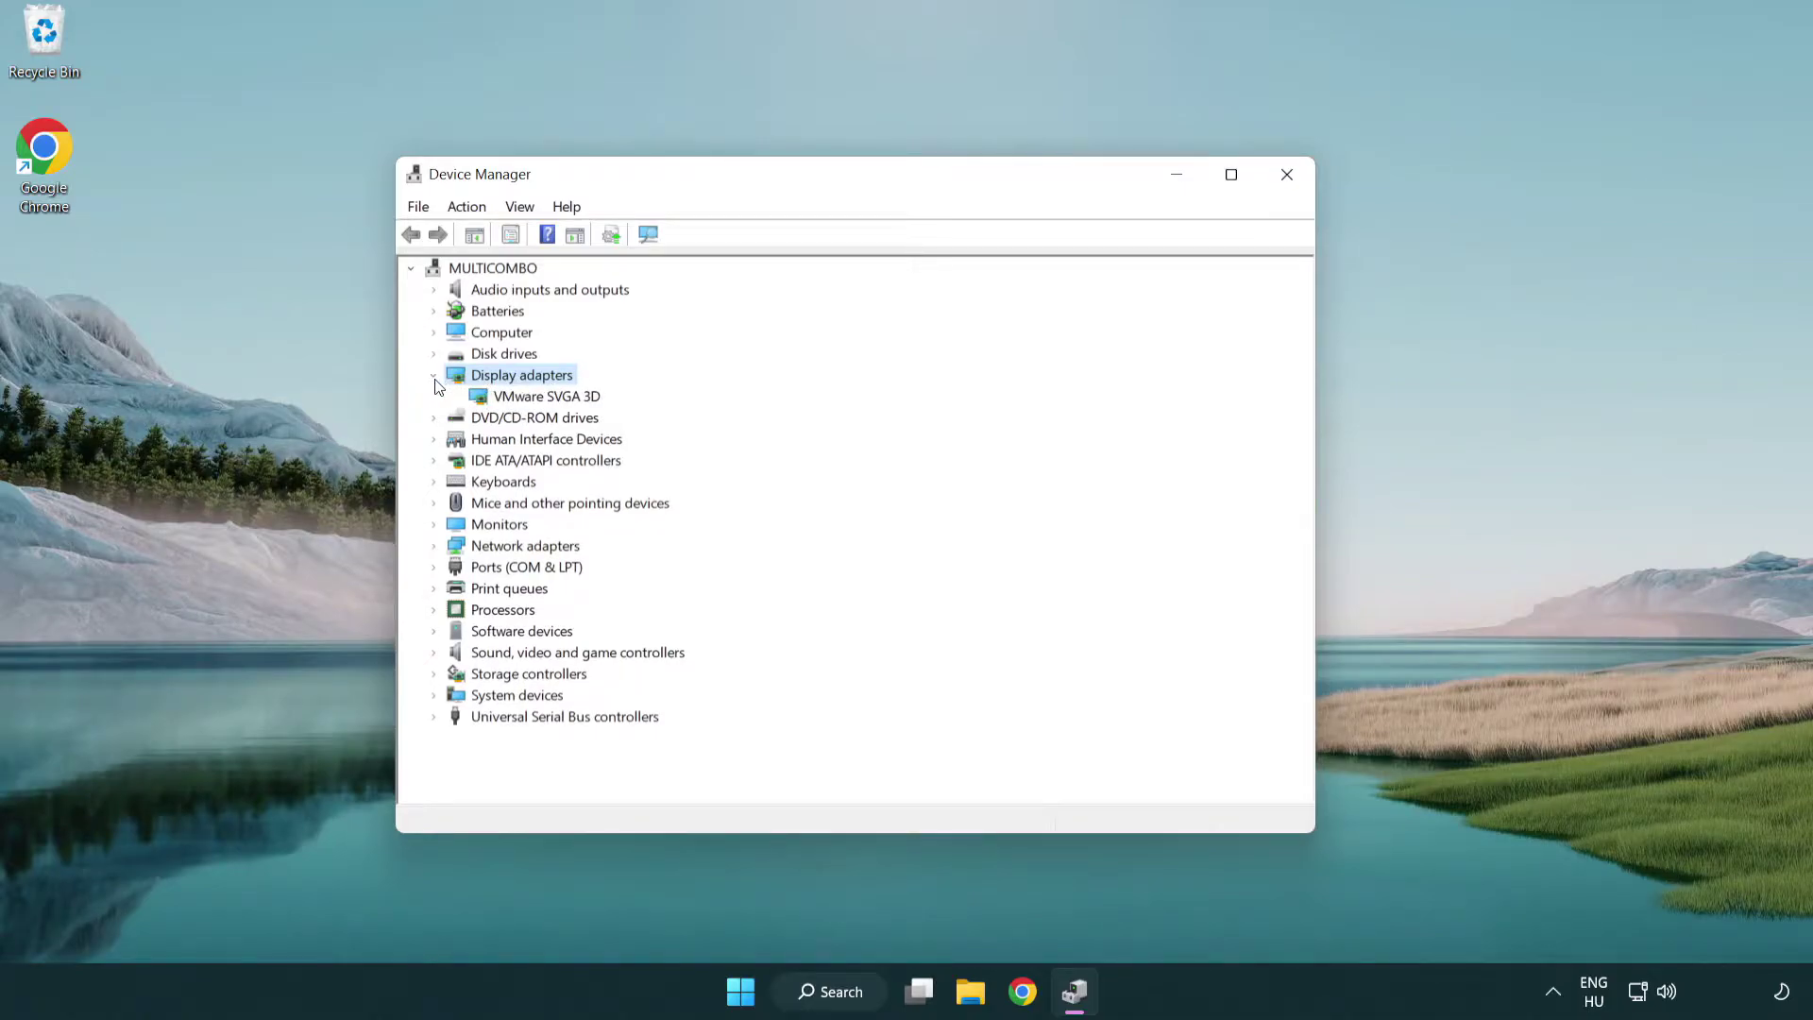
{"action": "left_click", "coordinate": [539, 398]}
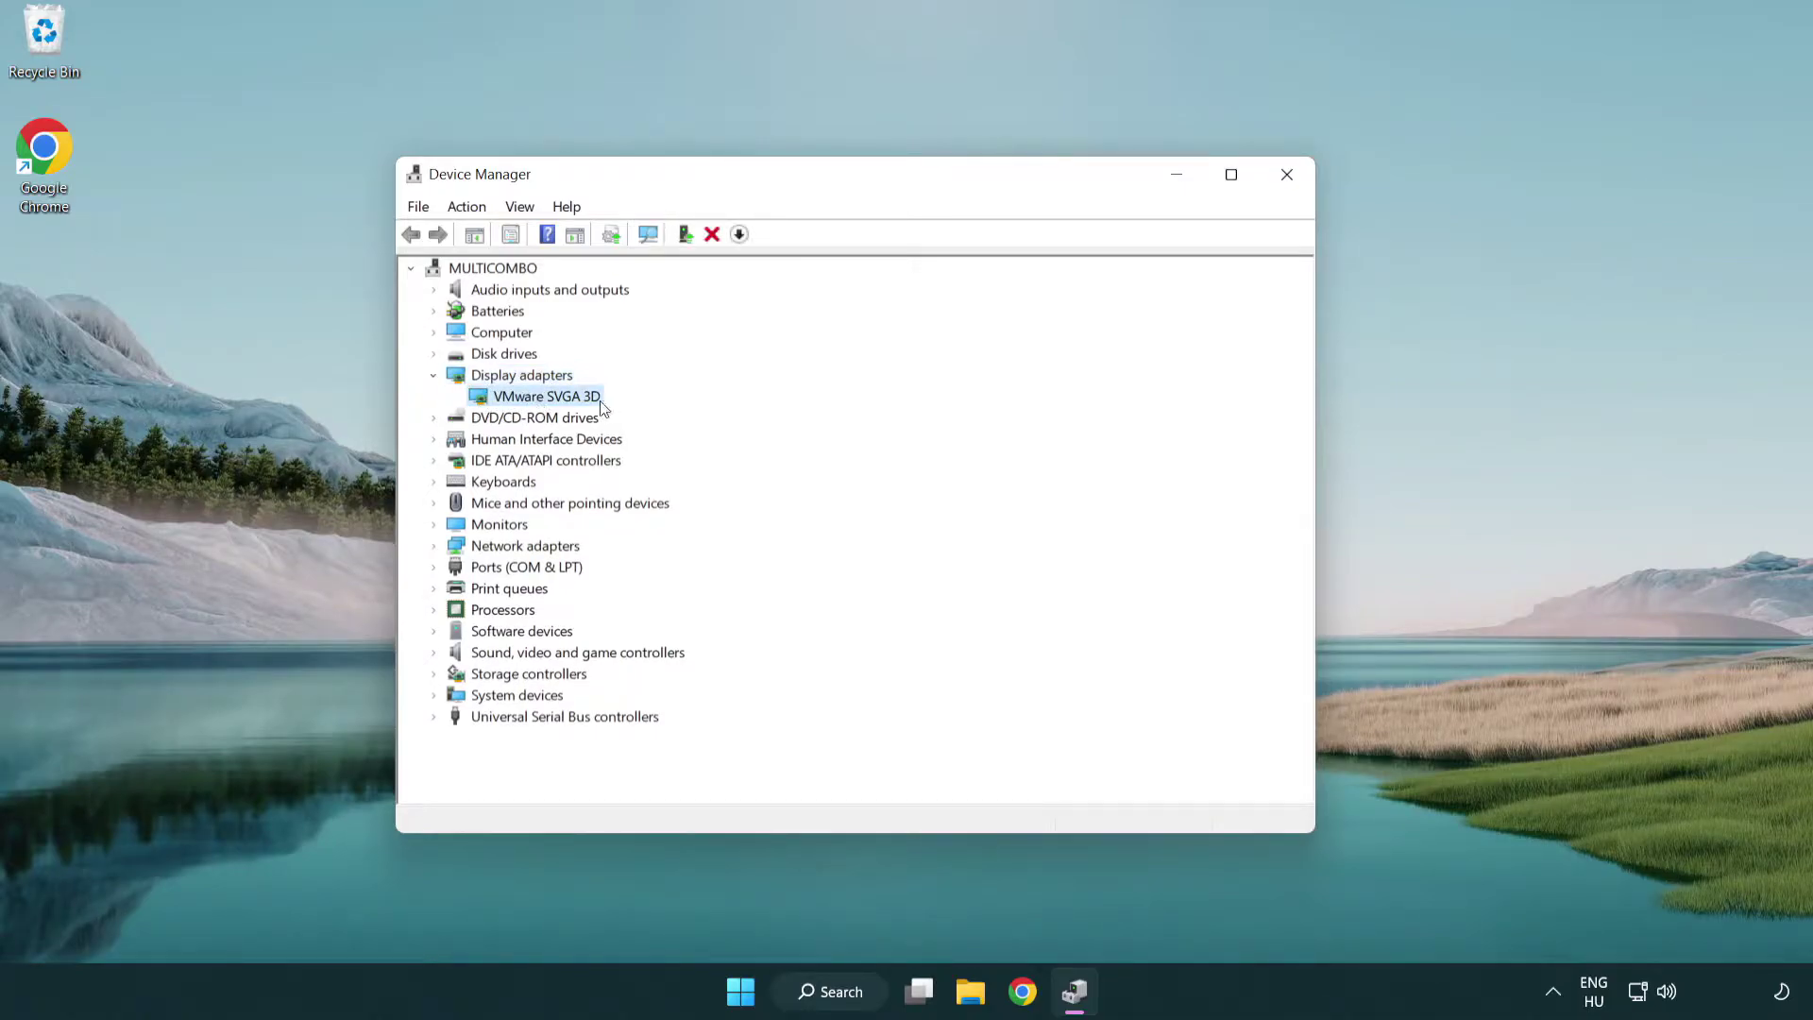
Auto-search drivers for VMware SVGA 3D, dismiss the already-current result, and close Device Manager
{"action": "right_click", "coordinate": [536, 397]}
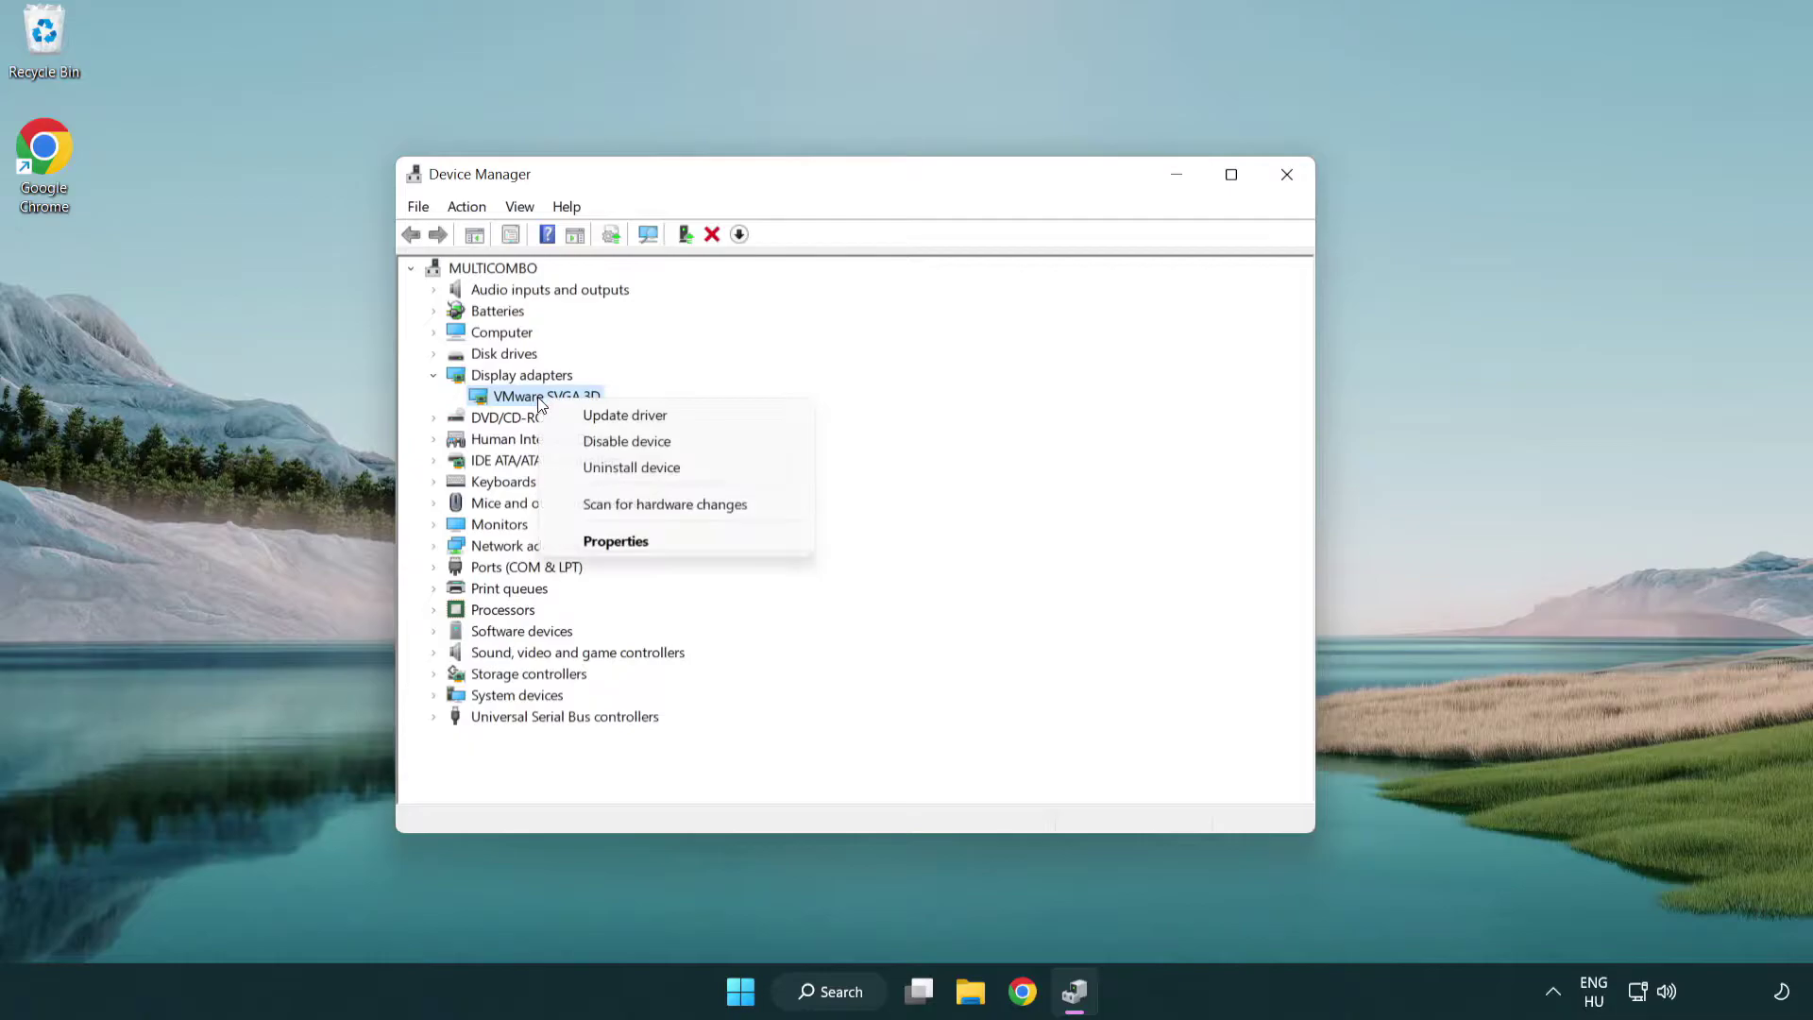
{"action": "left_click", "coordinate": [715, 416]}
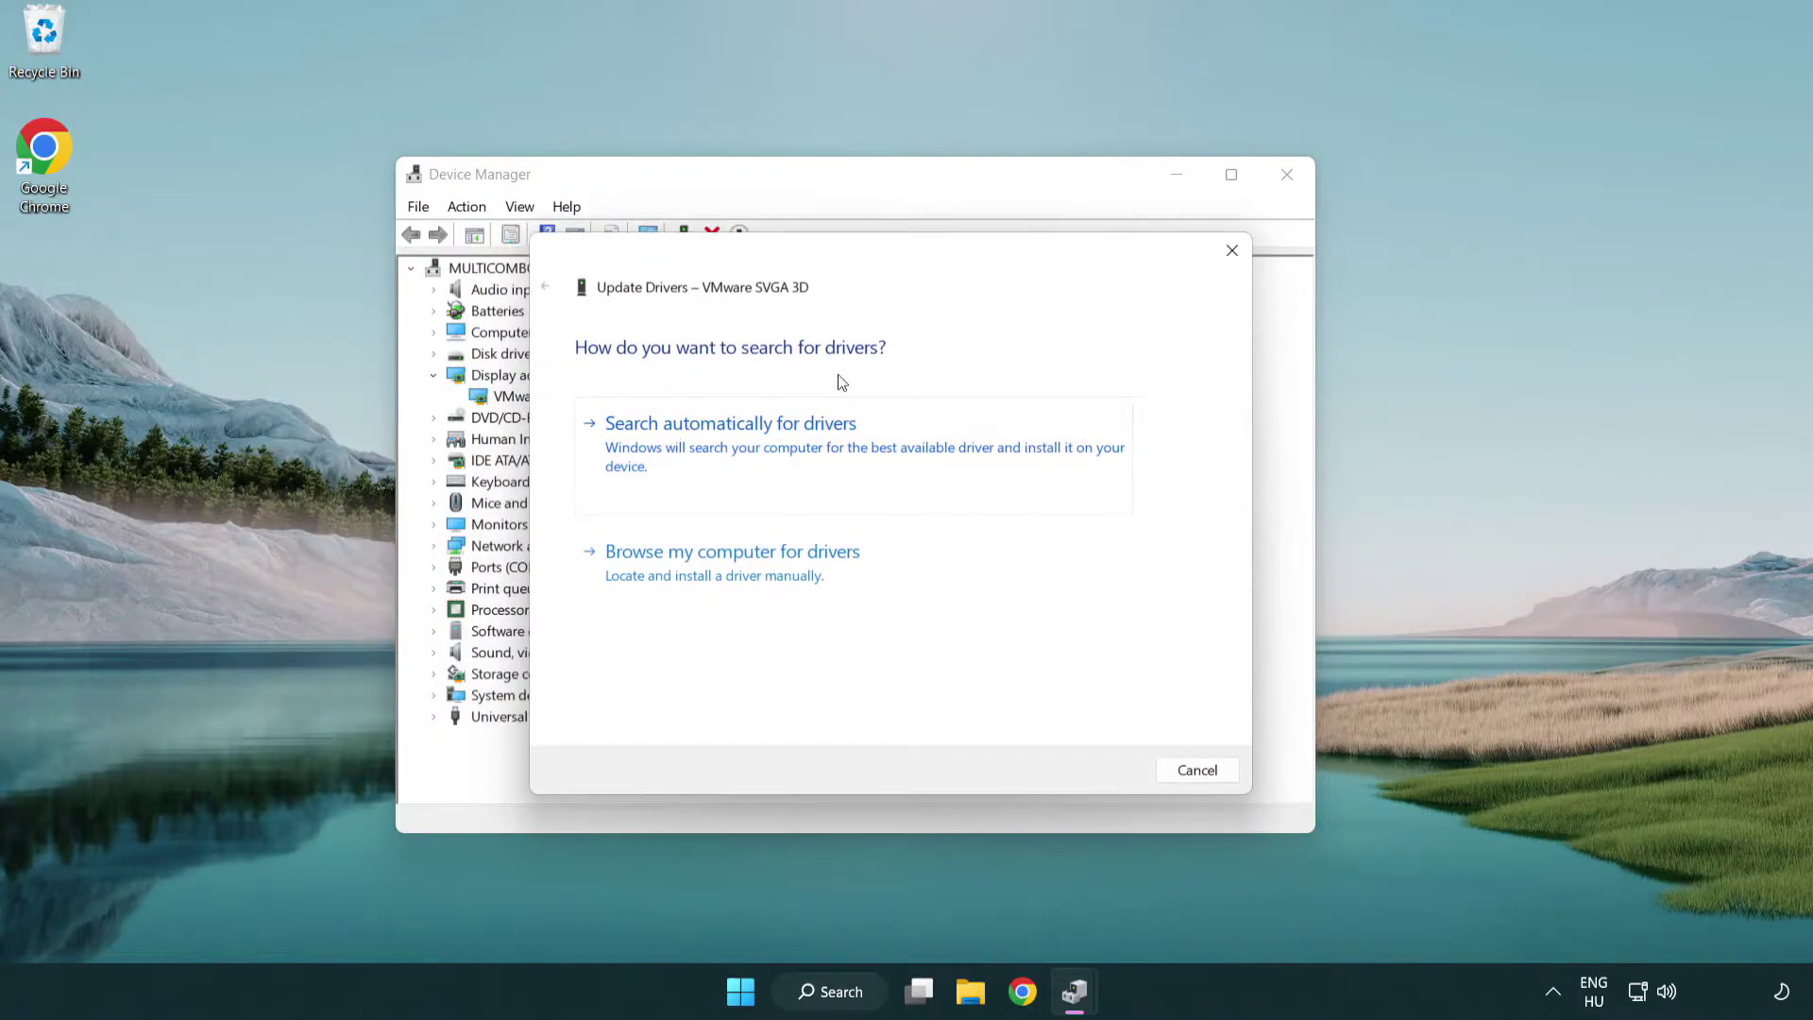
{"action": "left_click", "coordinate": [798, 443]}
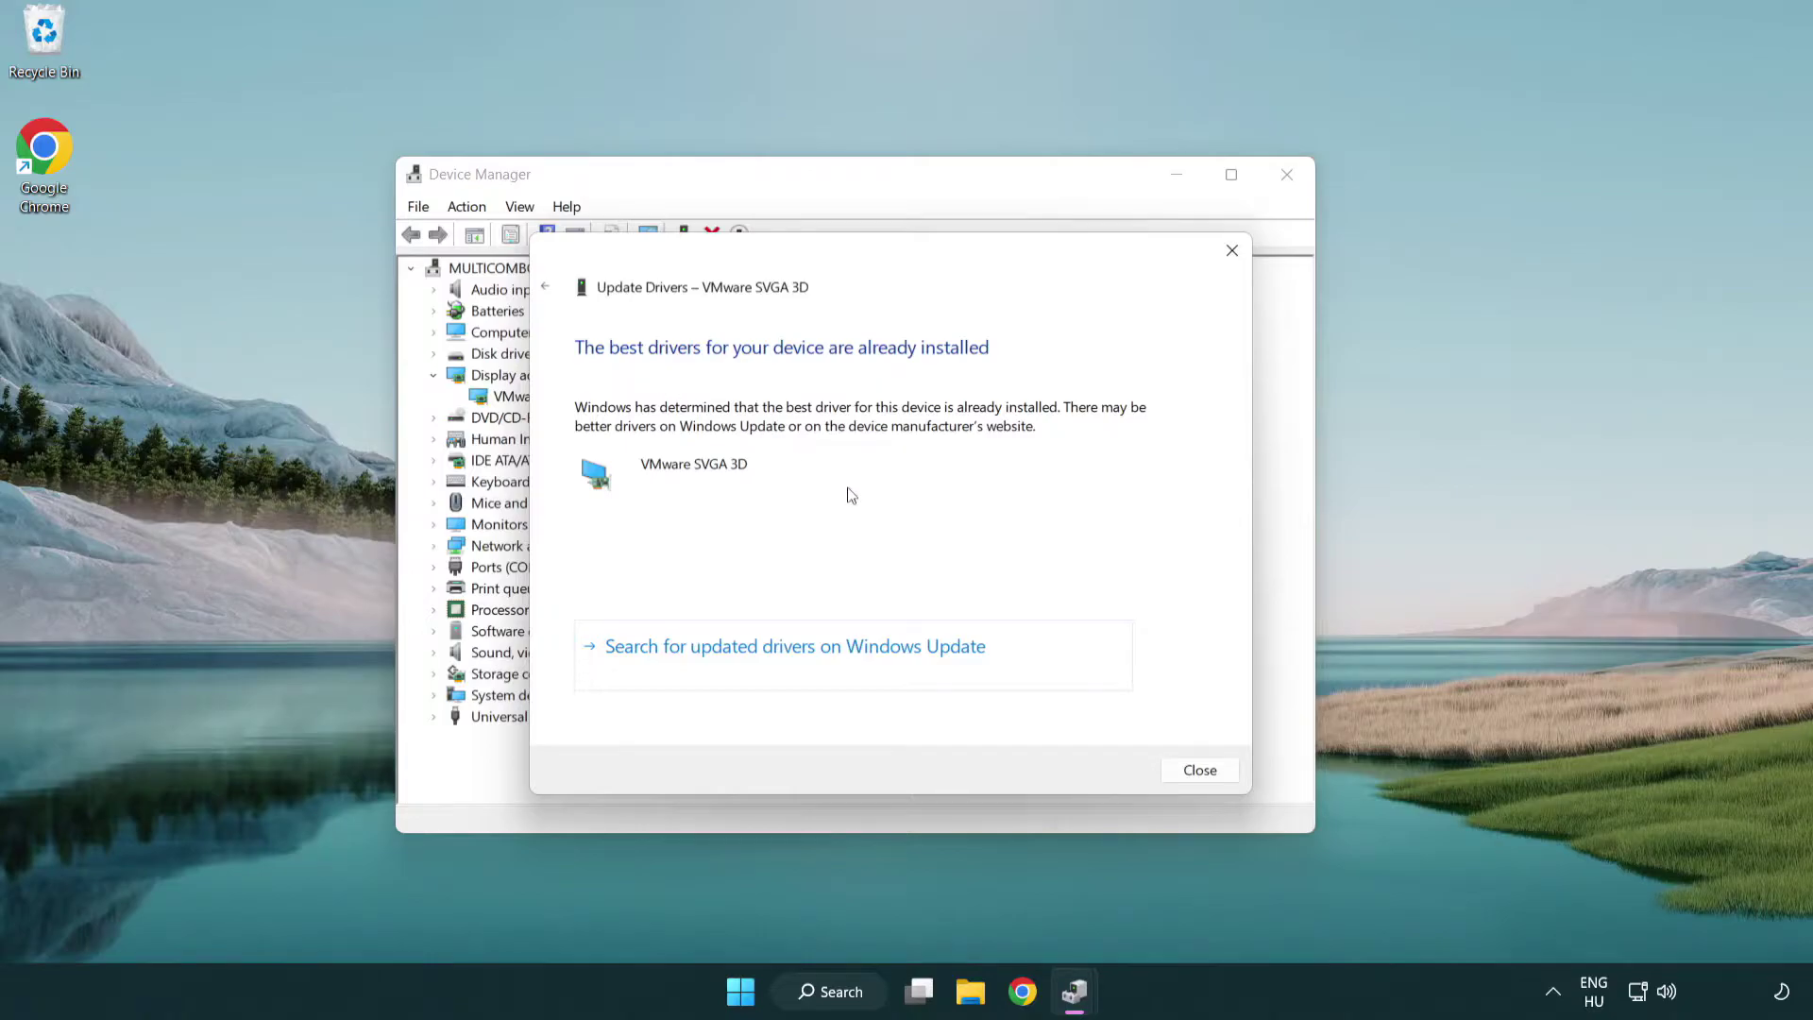
{"action": "left_click", "coordinate": [1200, 773]}
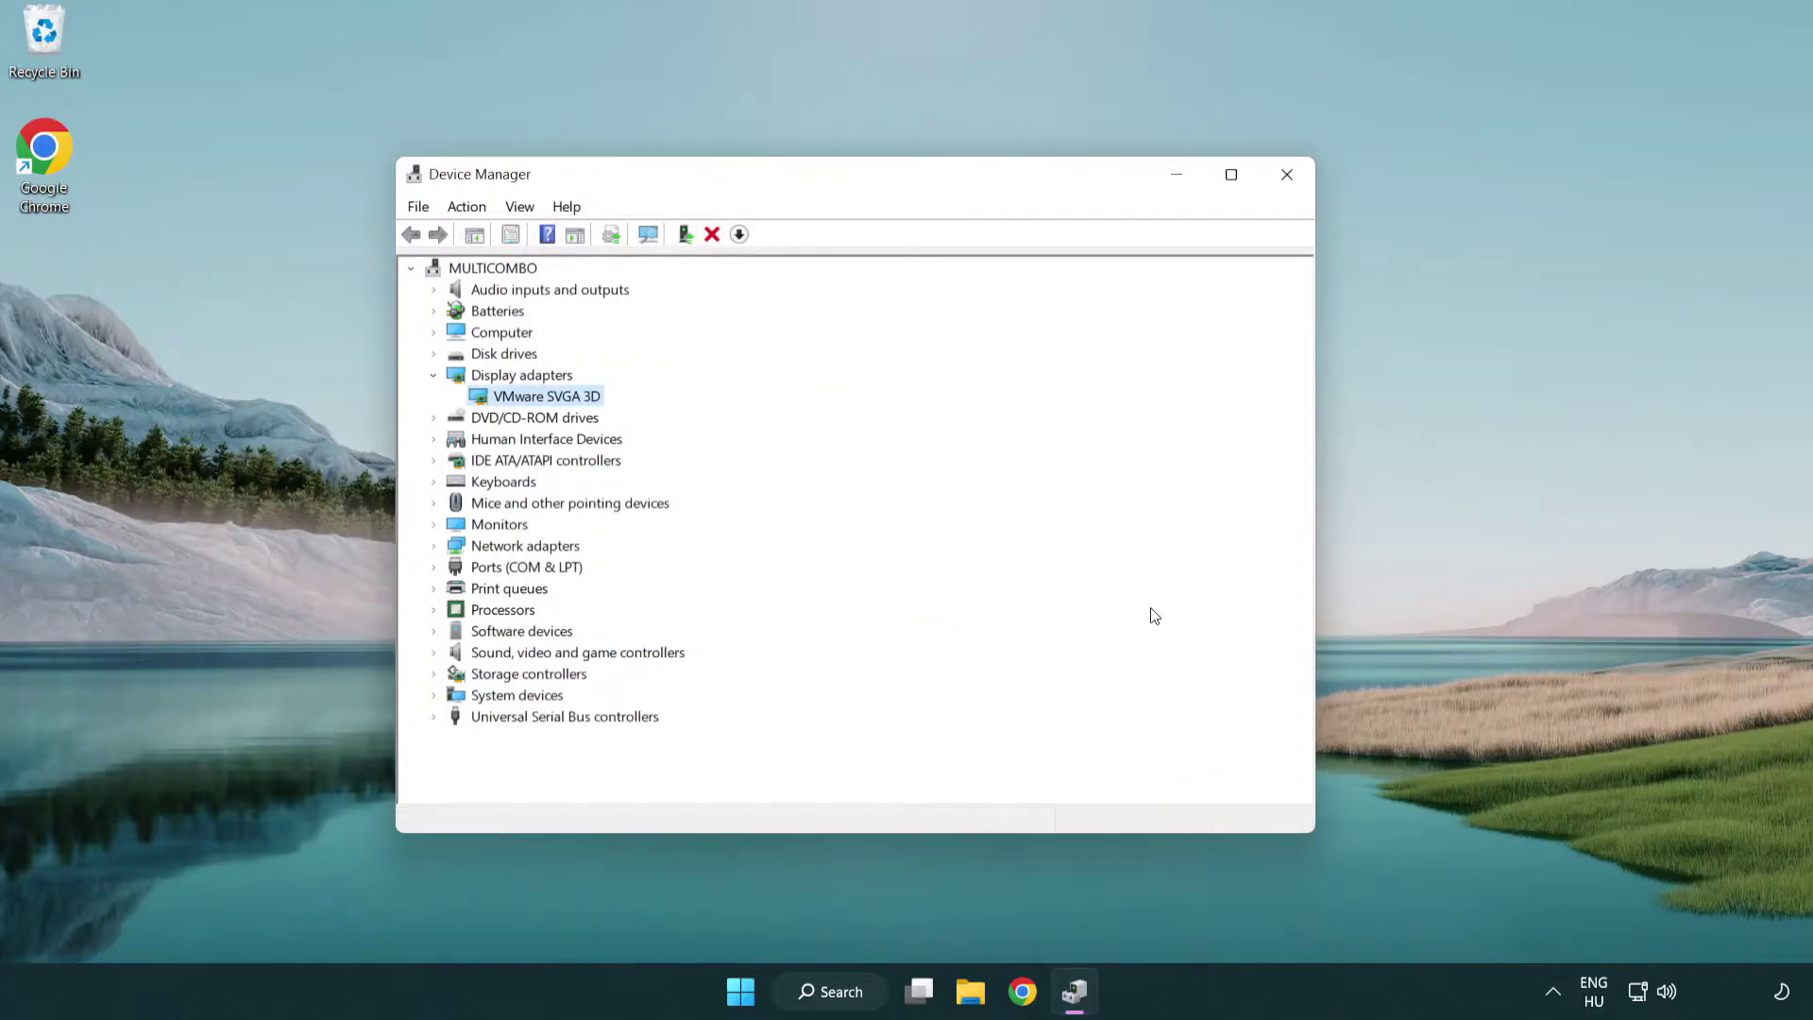
{"action": "left_click", "coordinate": [1291, 178]}
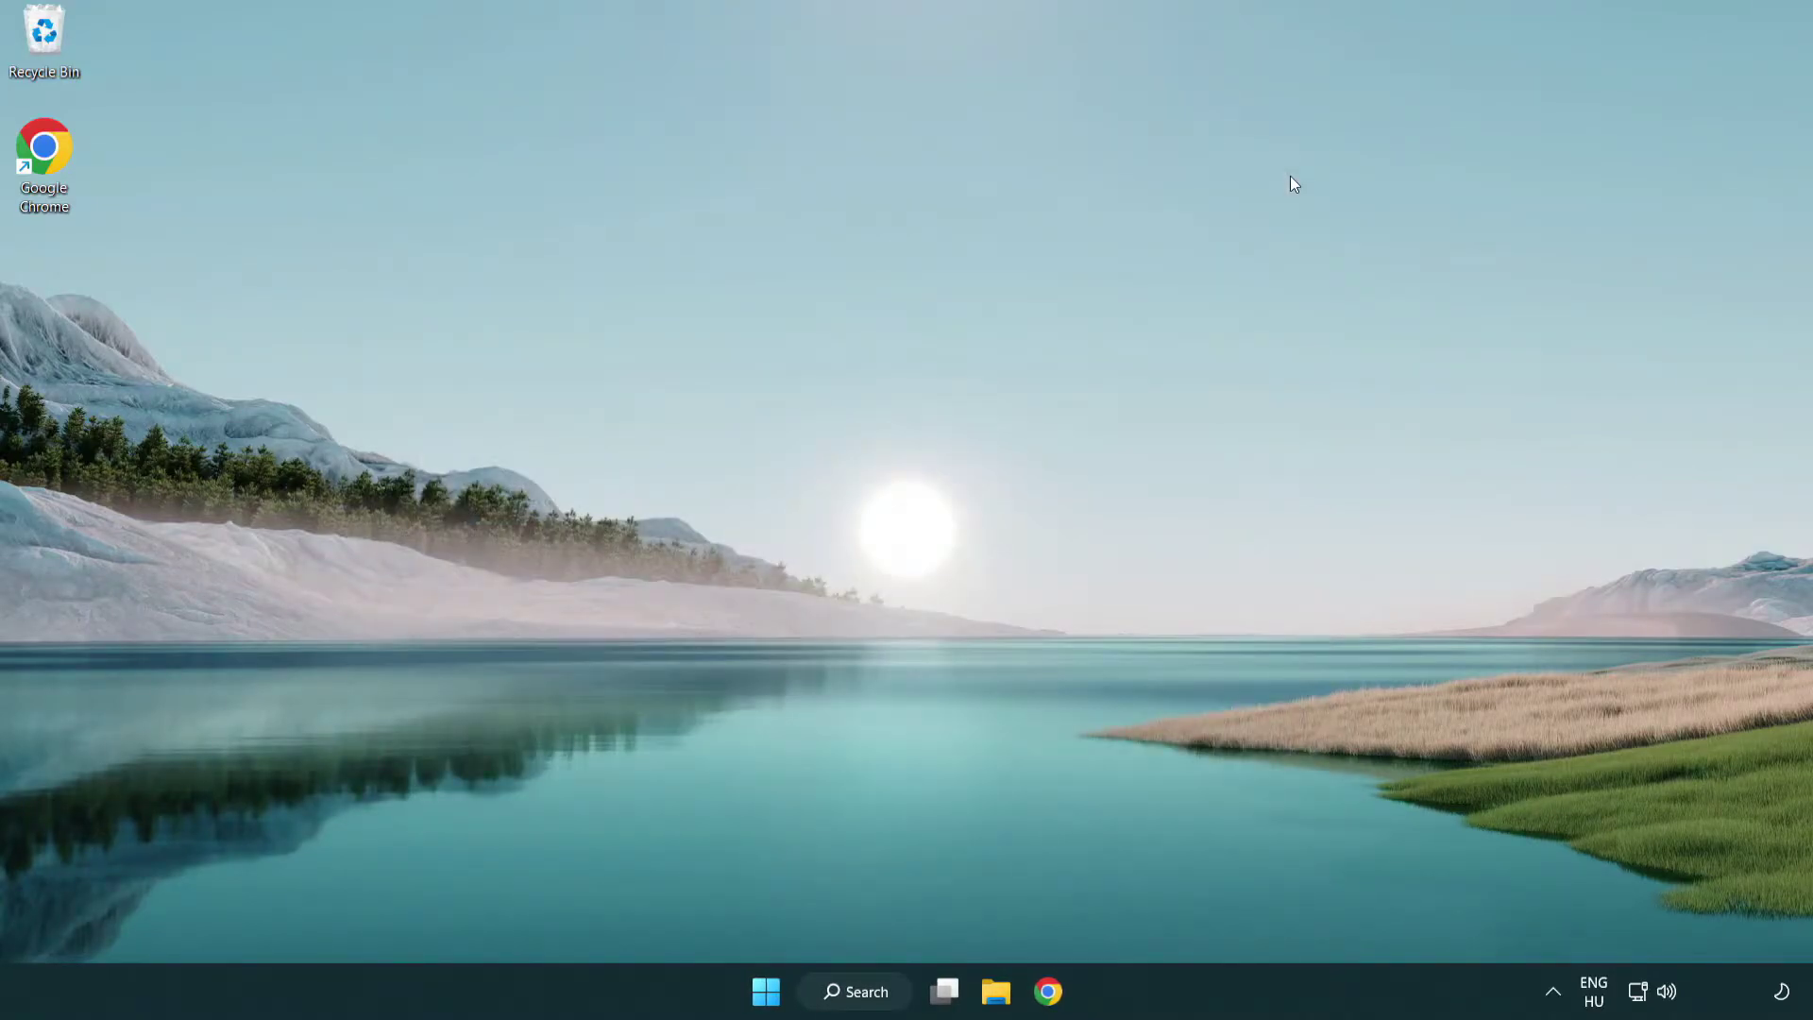
Search Windows from the taskbar for 'update'
{"action": "left_click", "coordinate": [875, 992]}
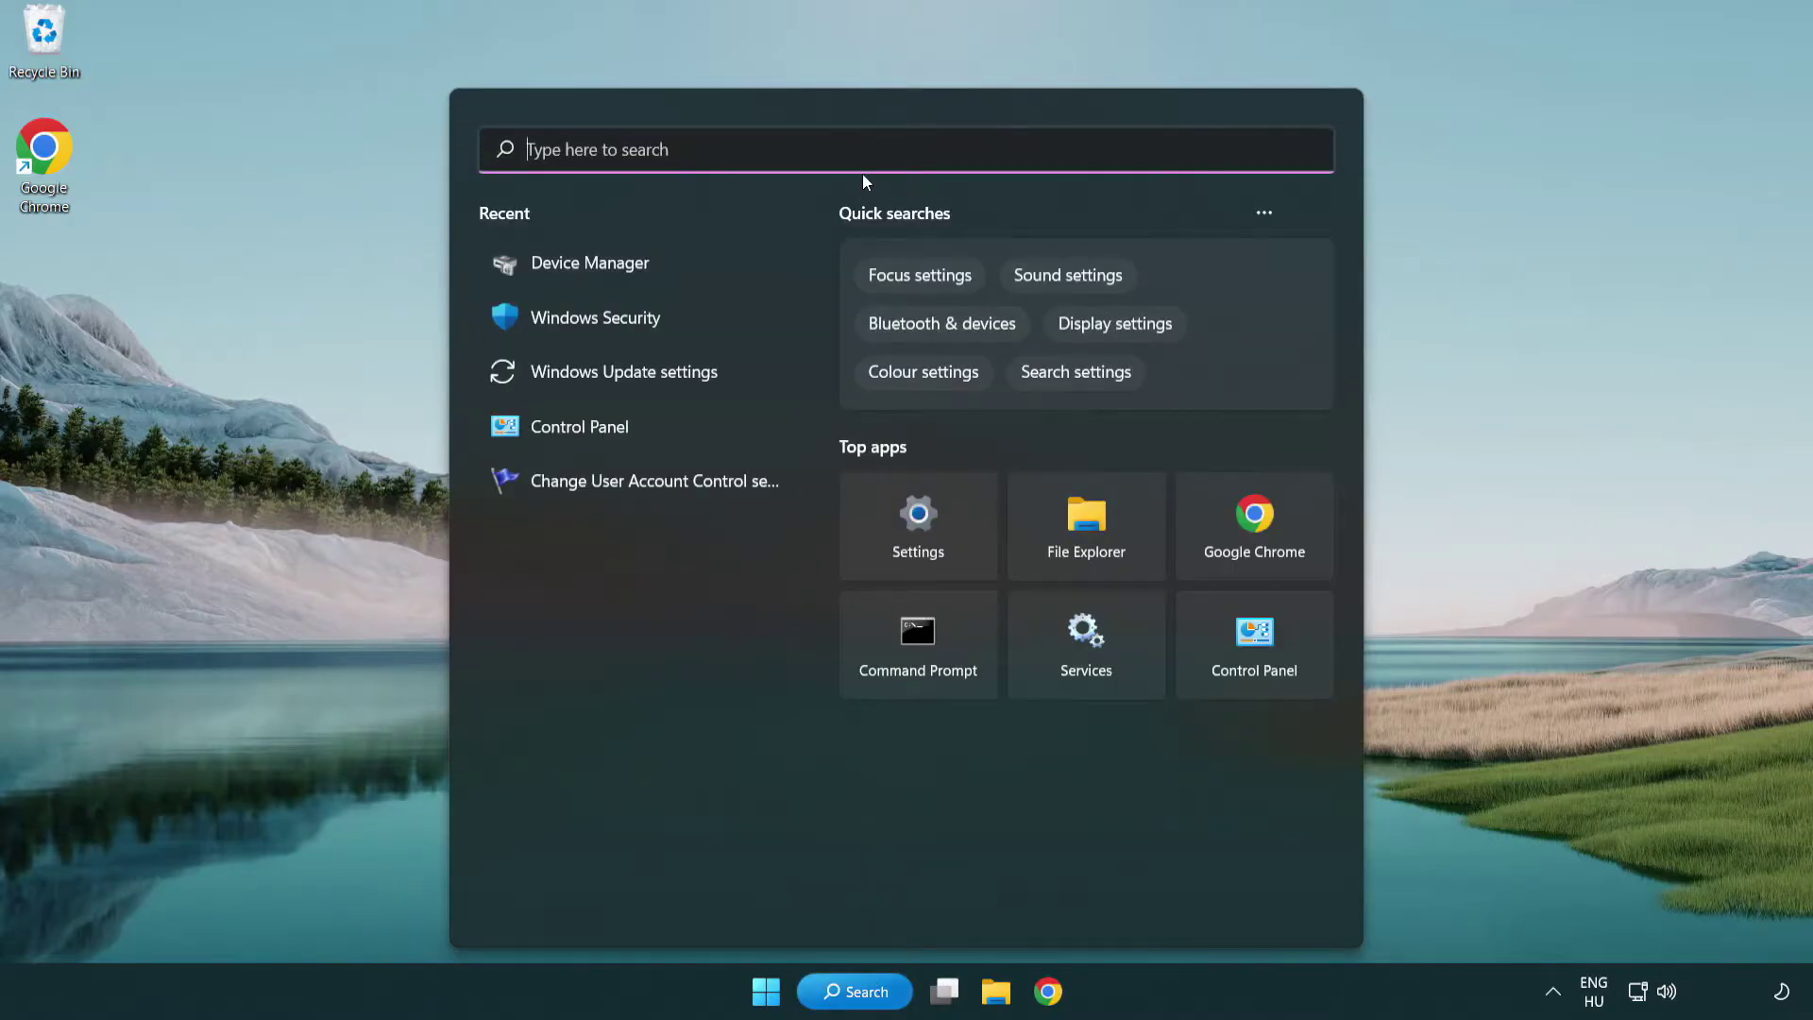
{"action": "type", "text": "u"}
{"action": "type", "text": "pdate"}
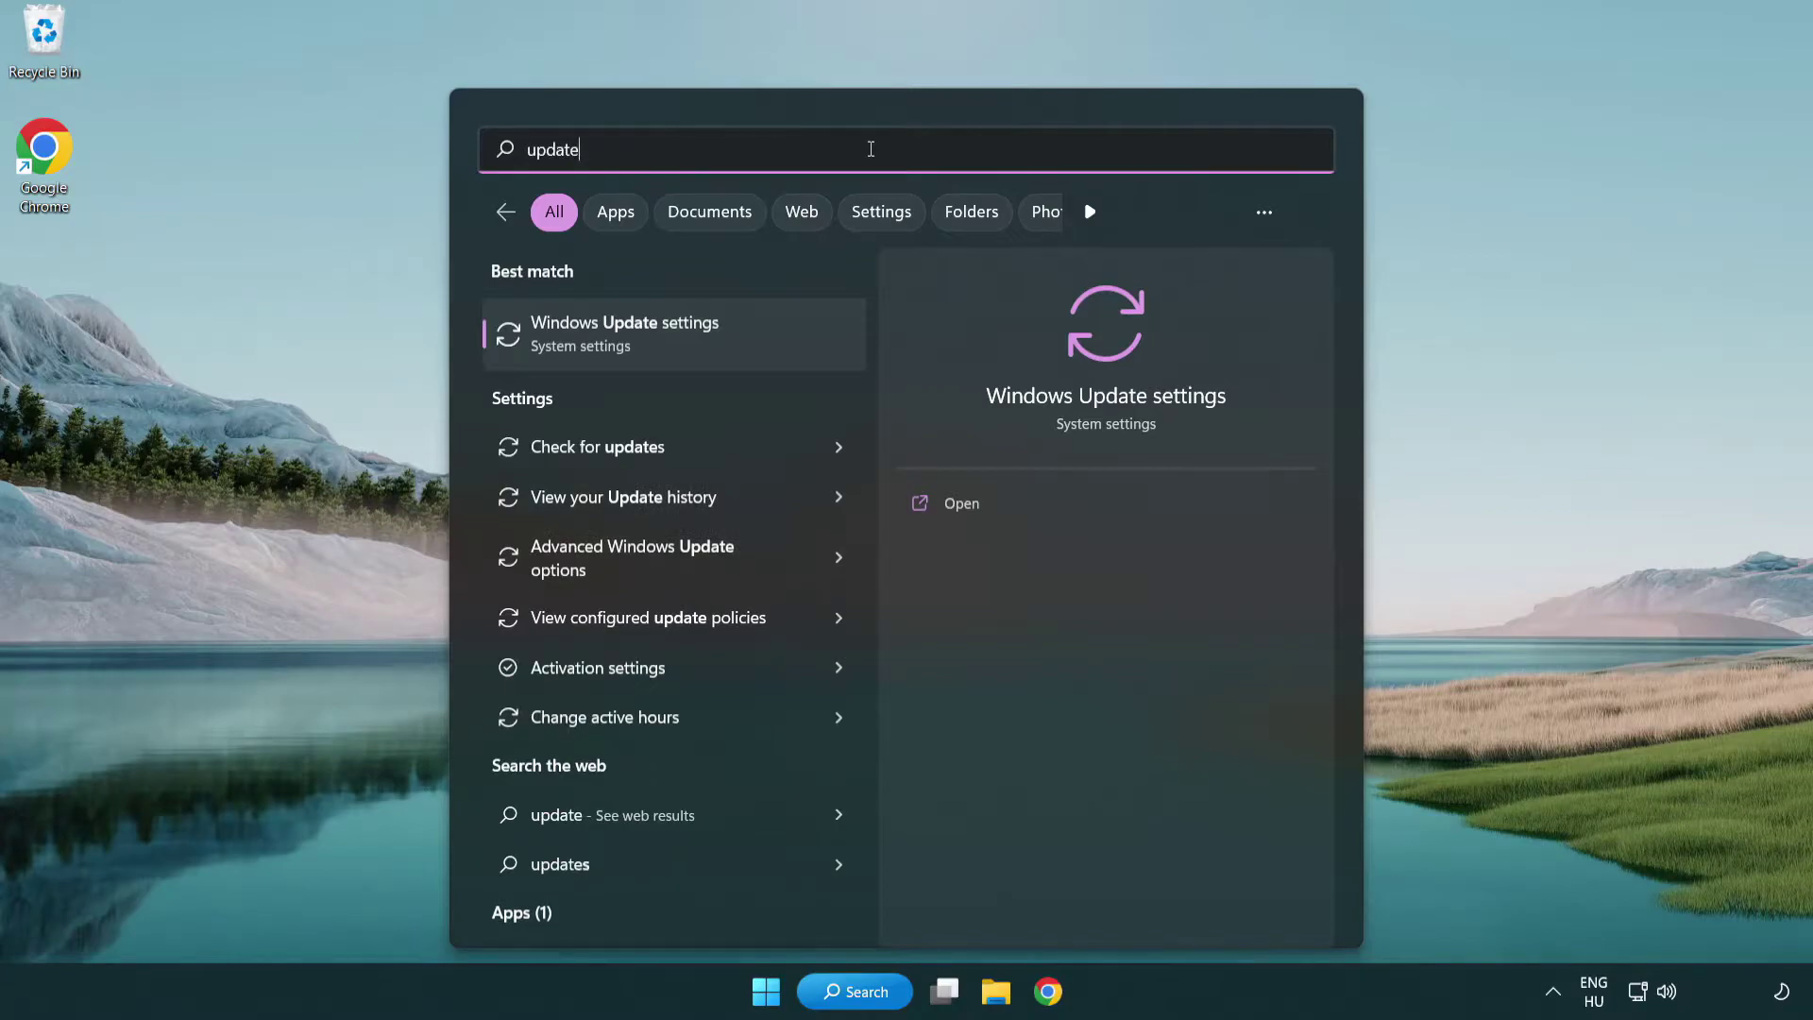
Run Check for updates in Windows Update, confirm 'You're up to date', and close Settings
{"action": "left_click", "coordinate": [705, 342]}
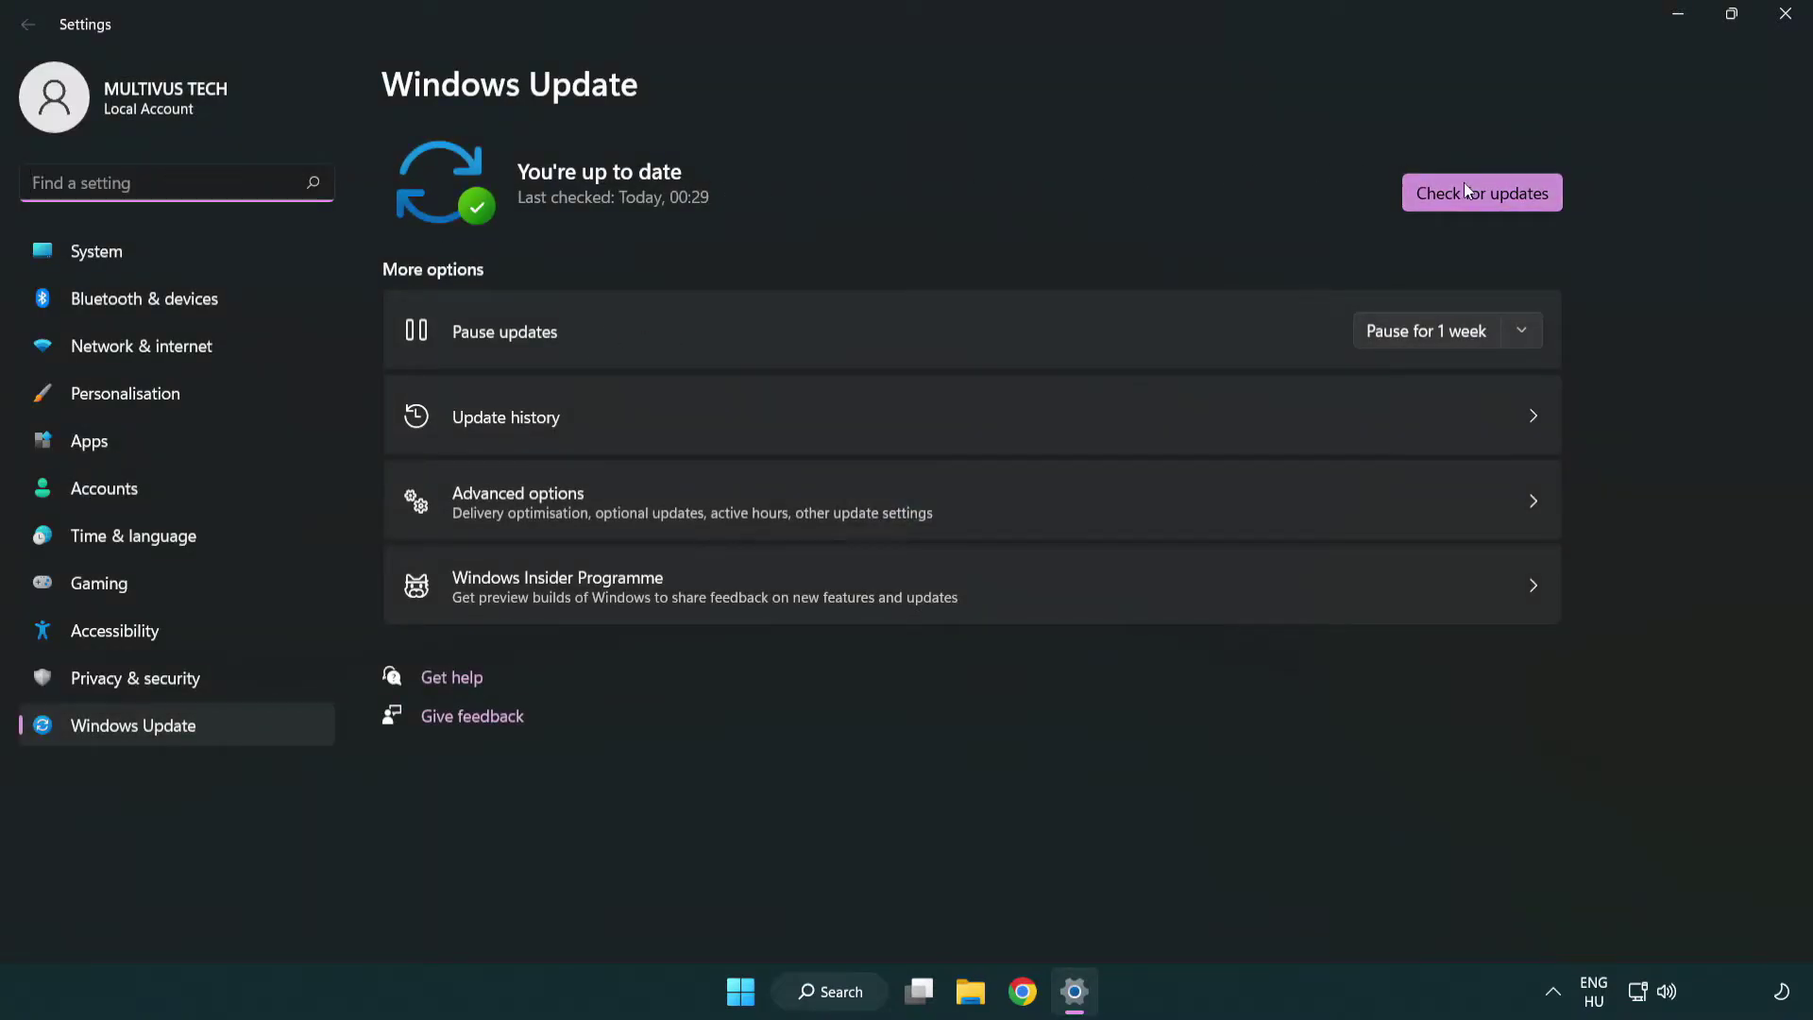
{"action": "left_click", "coordinate": [1511, 203]}
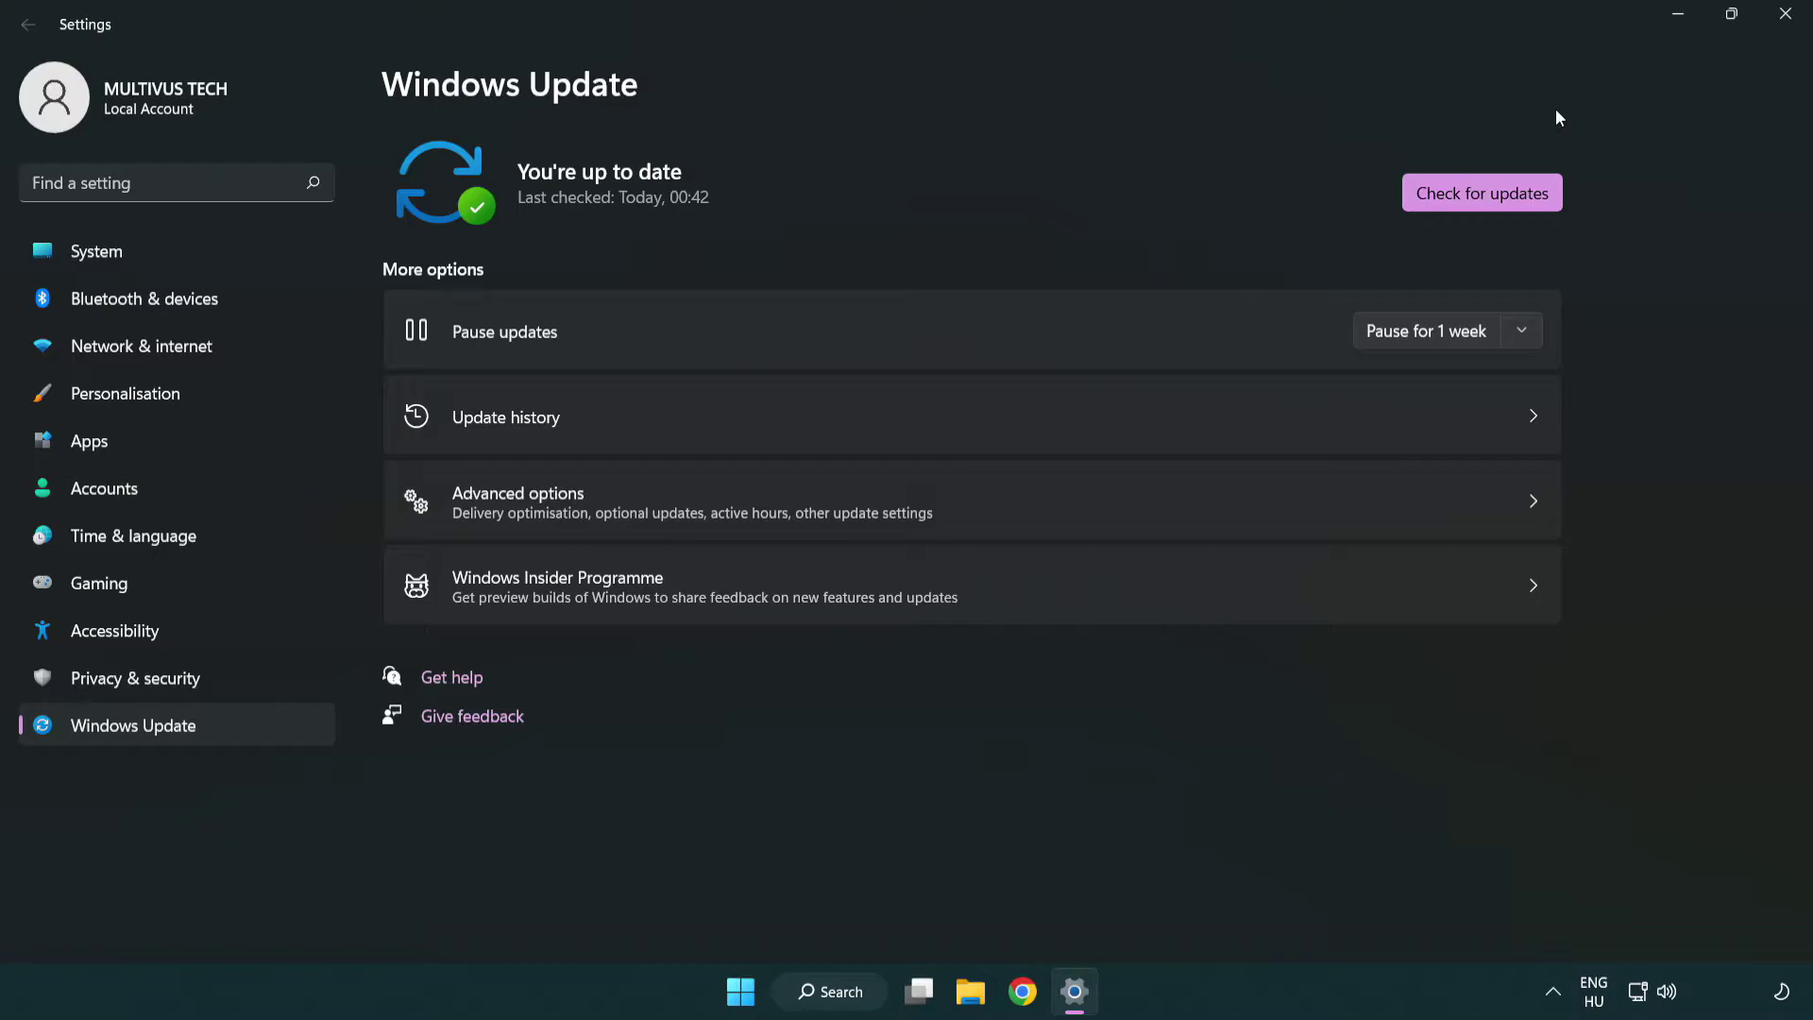
{"action": "left_click", "coordinate": [1779, 27]}
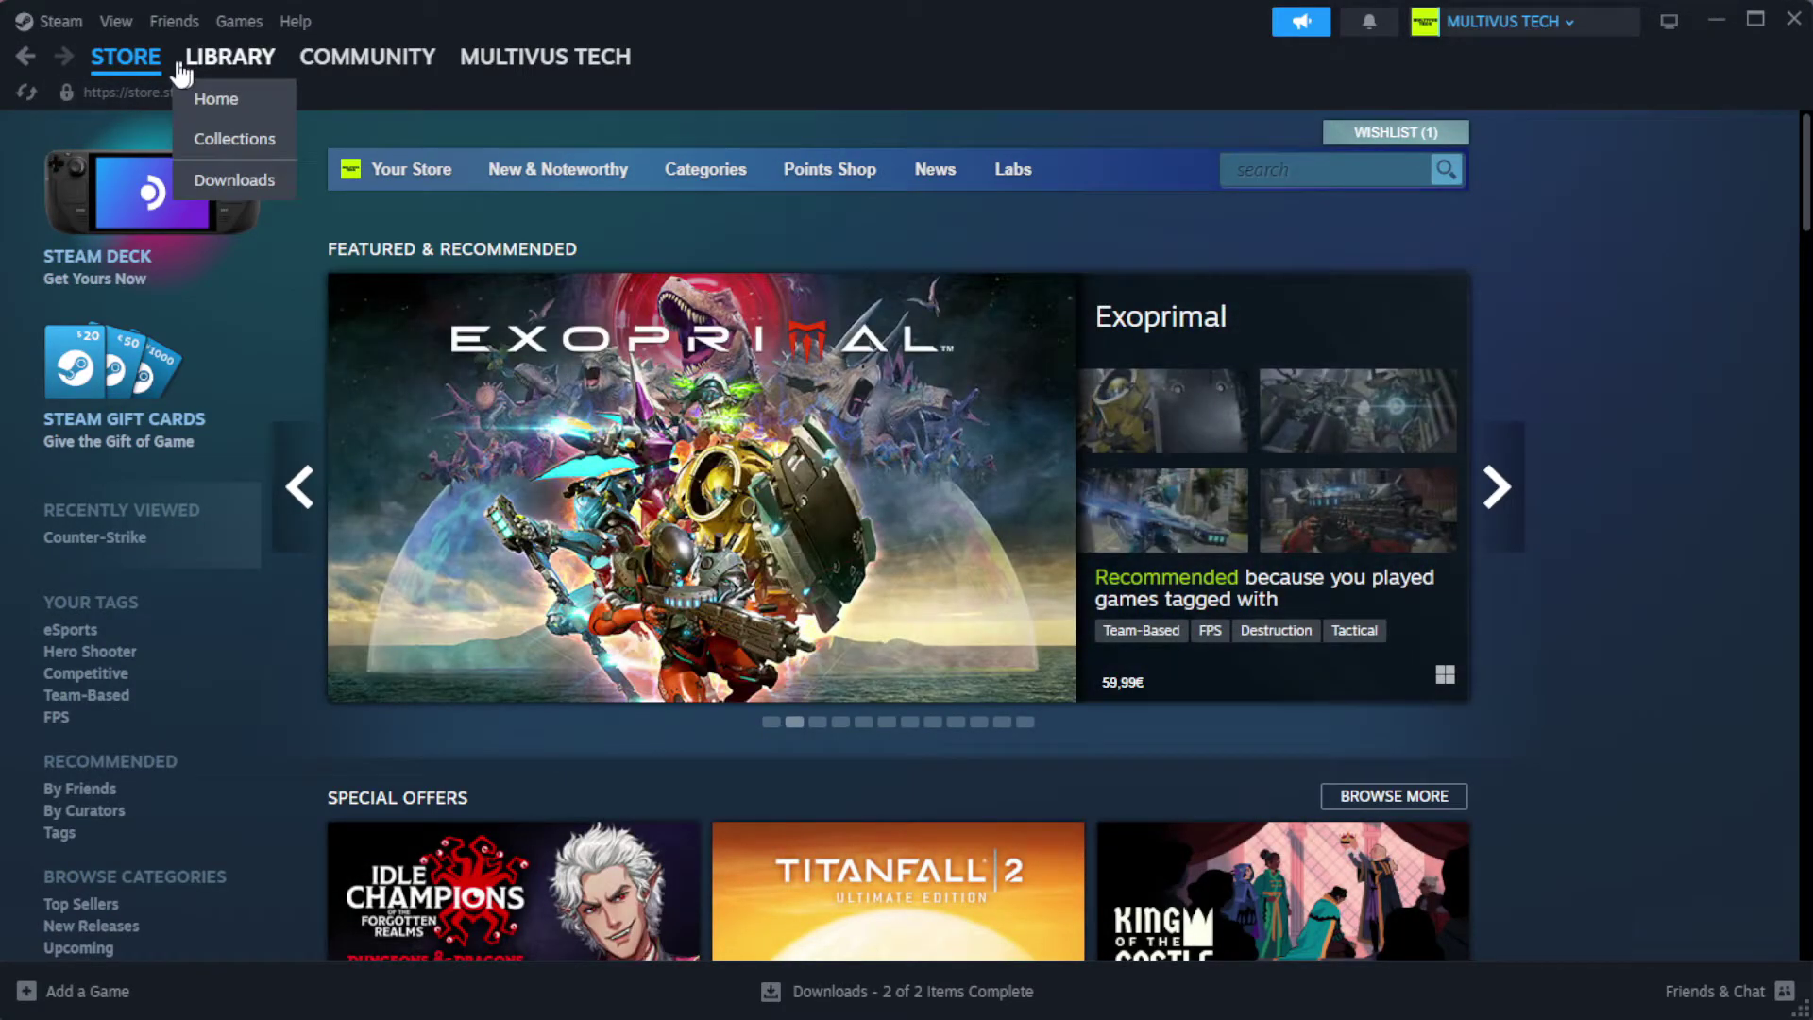
Show the Steam Library and right-click the not-working game under Favorites
{"action": "left_click", "coordinate": [262, 102]}
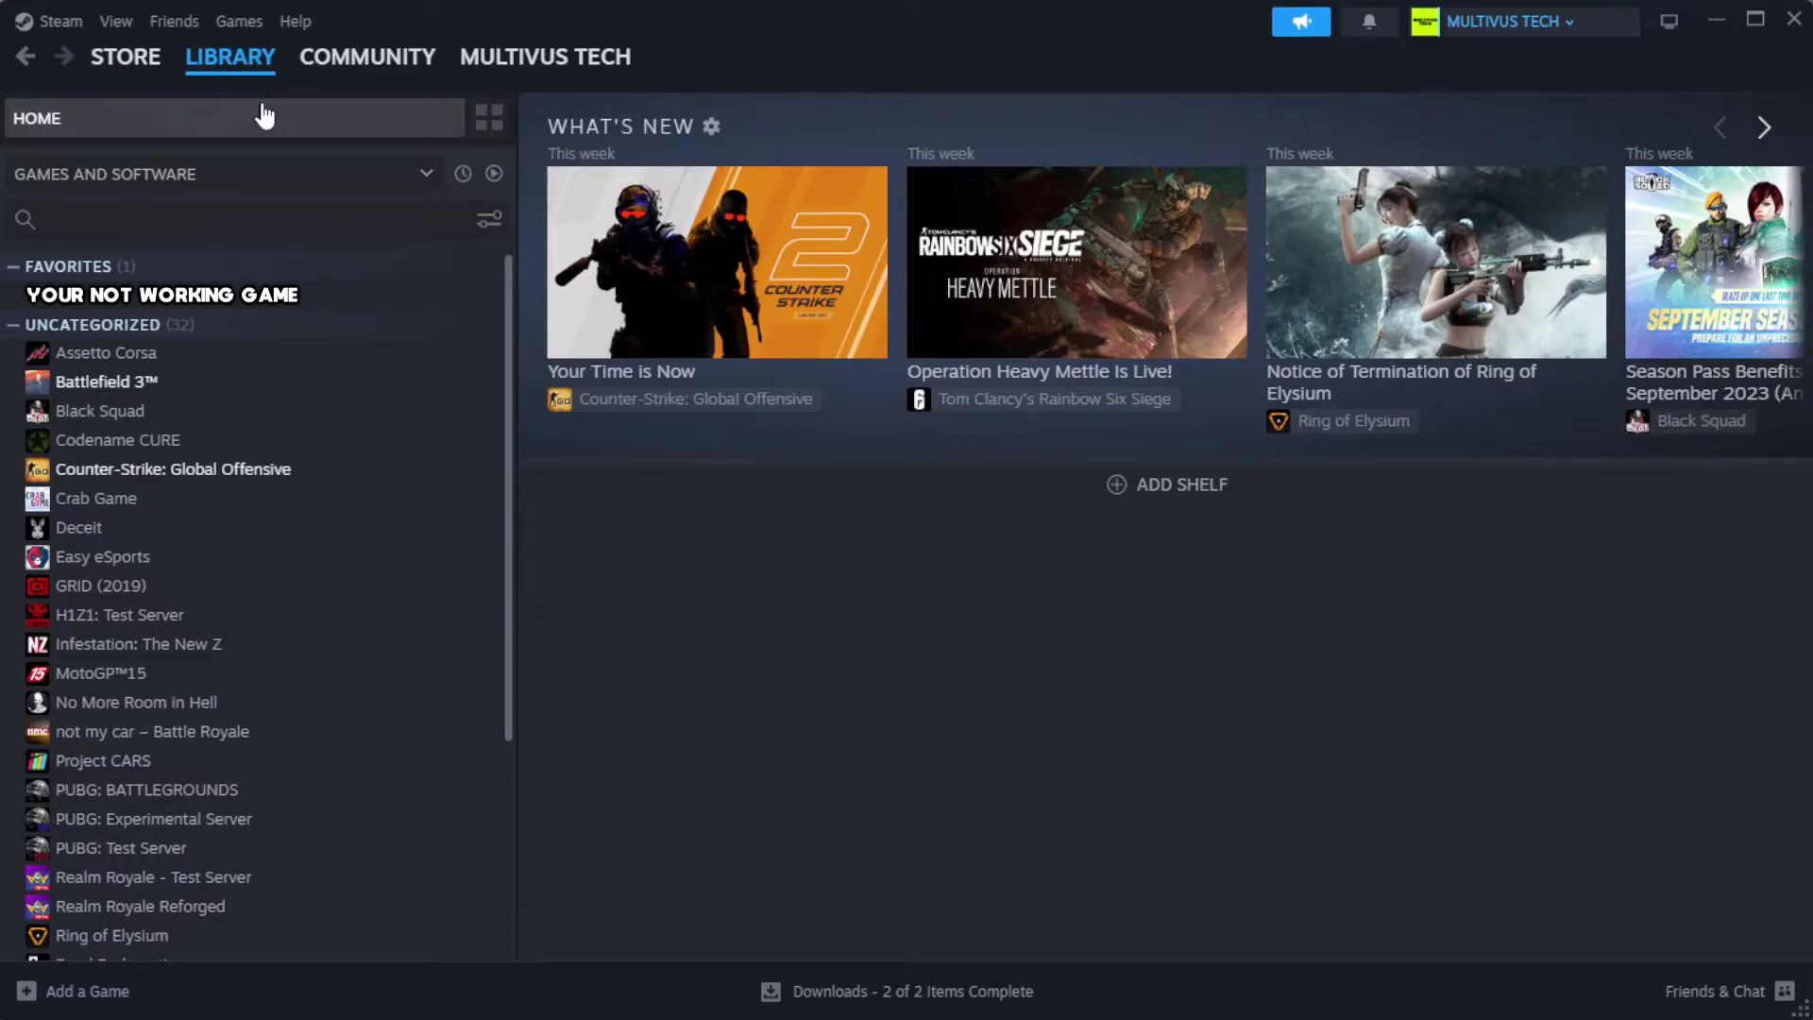
{"action": "right_click", "coordinate": [446, 310]}
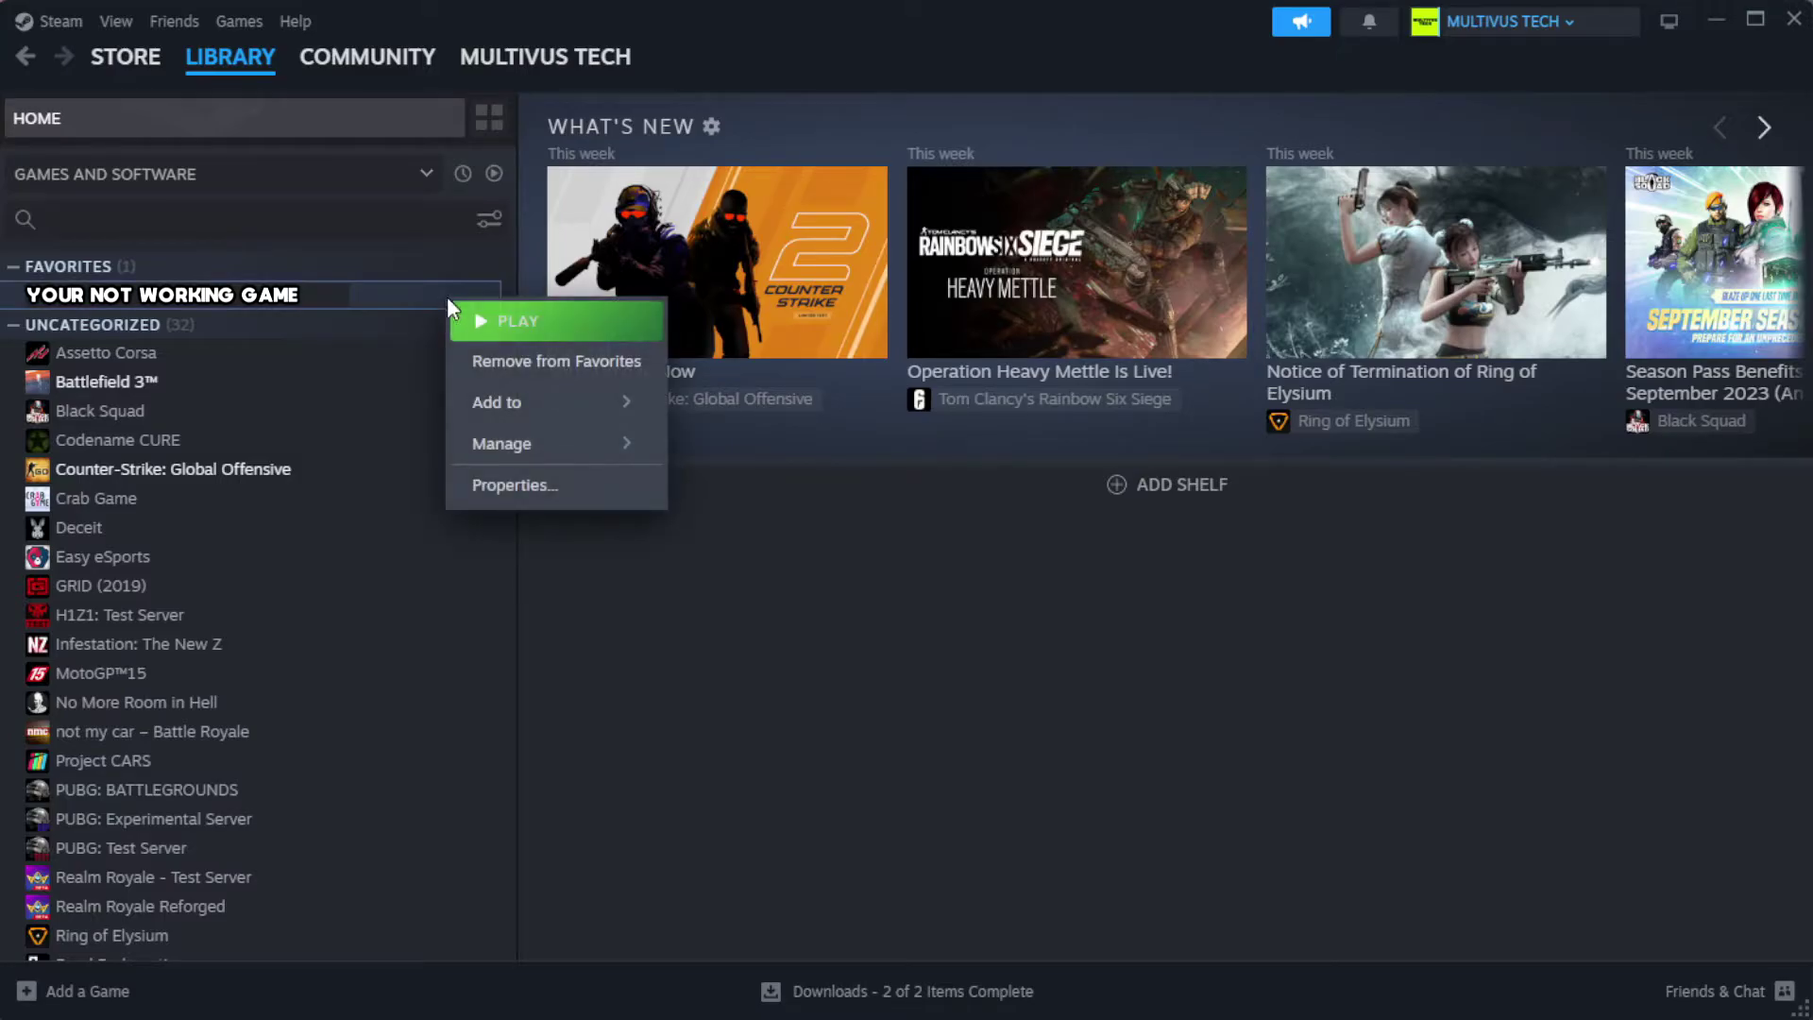
Run 'Verify integrity of game files' from the game's Installed Files properties
{"action": "left_click", "coordinate": [574, 489]}
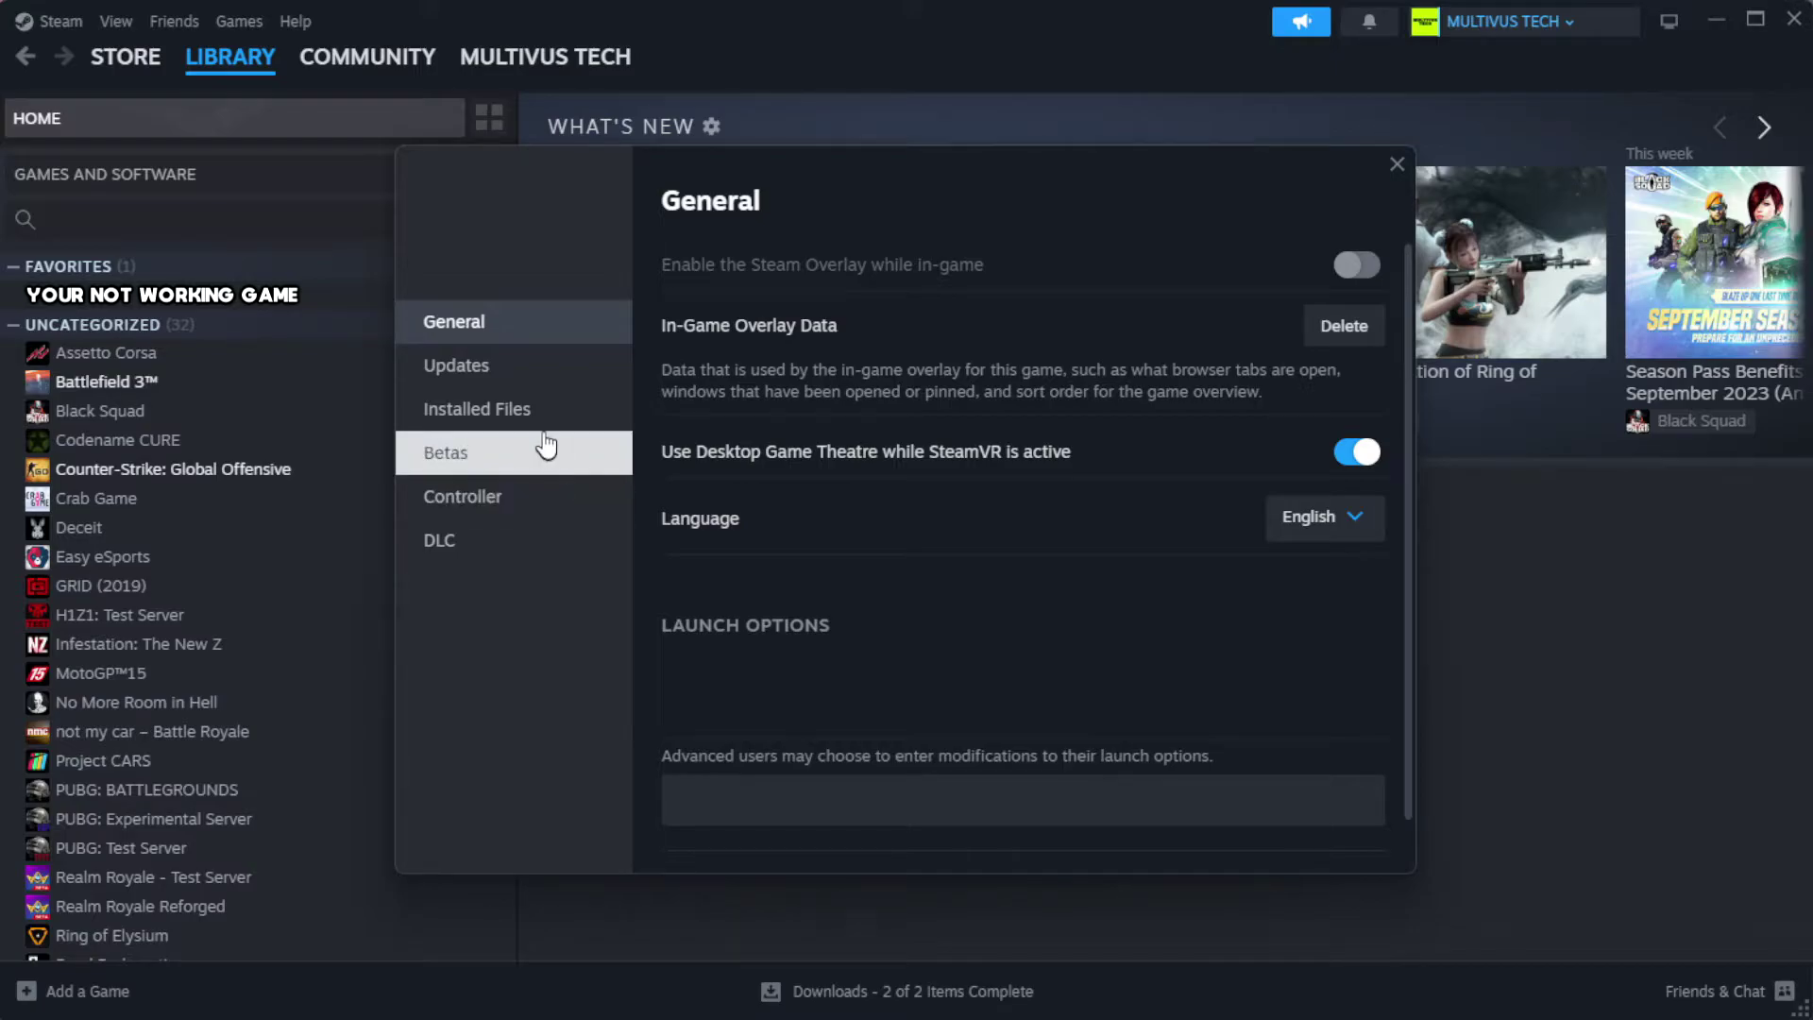
{"action": "left_click", "coordinate": [596, 429]}
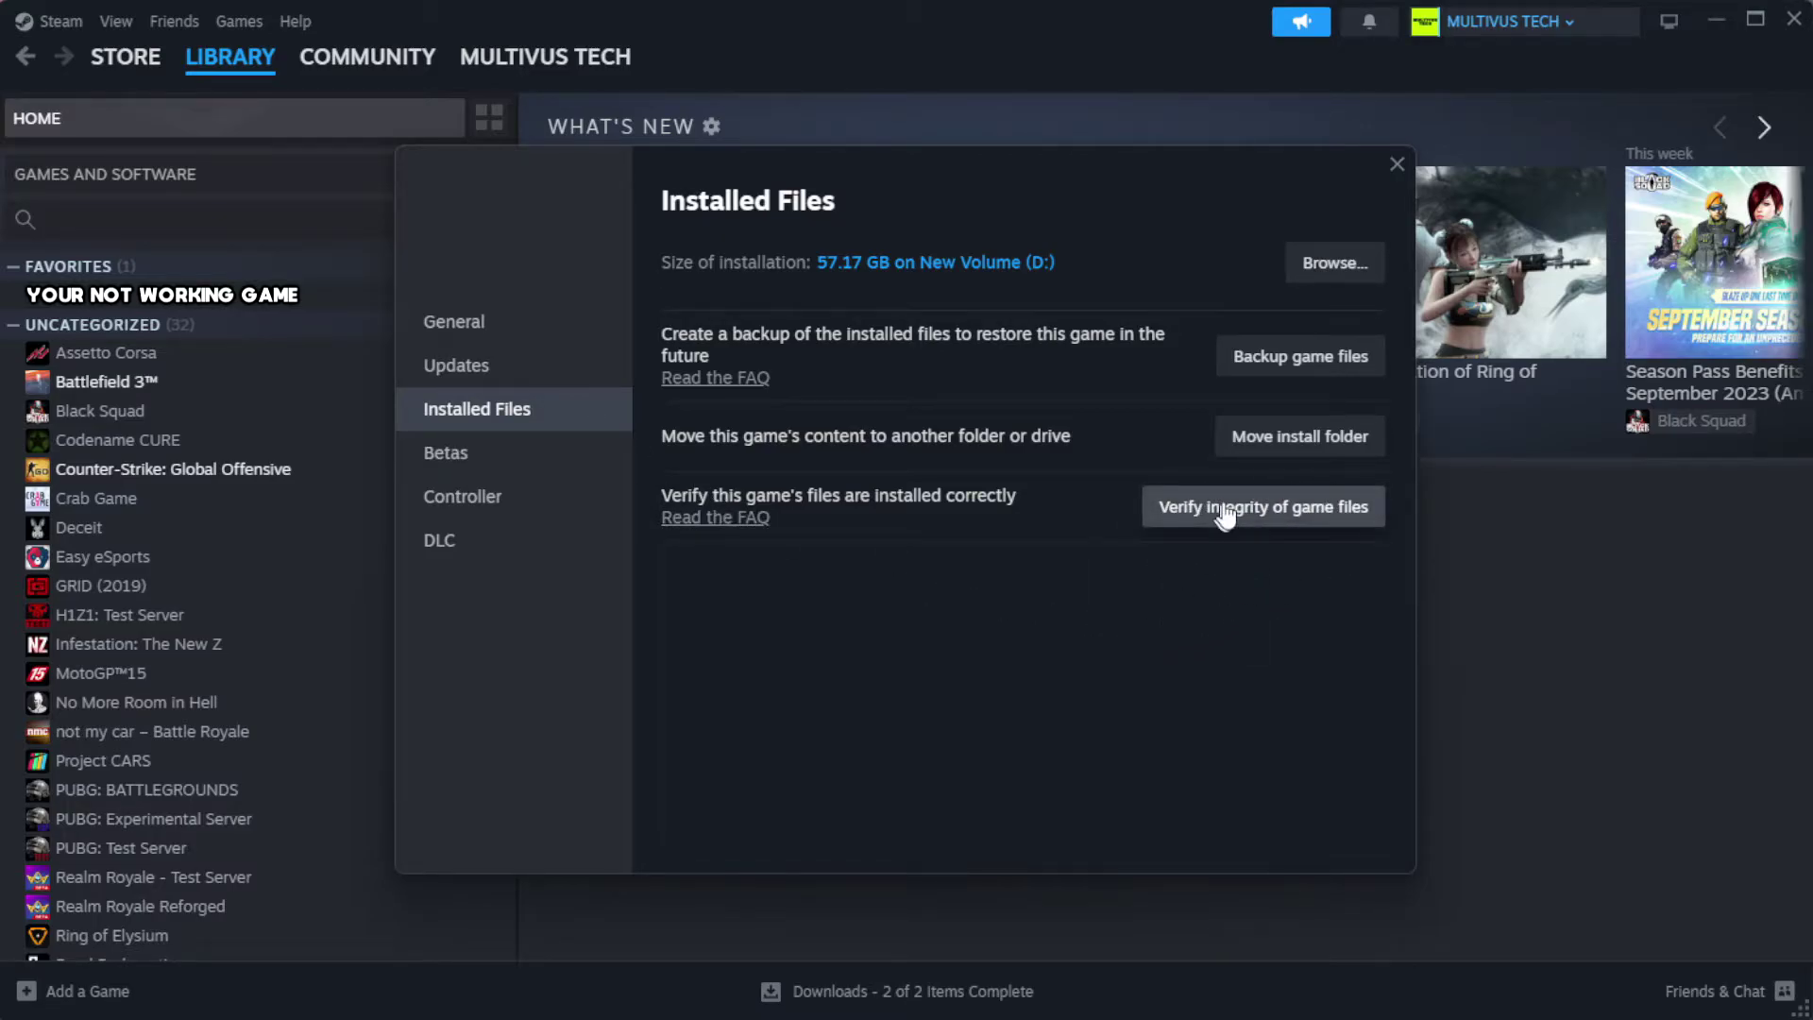
{"action": "left_click", "coordinate": [1272, 514]}
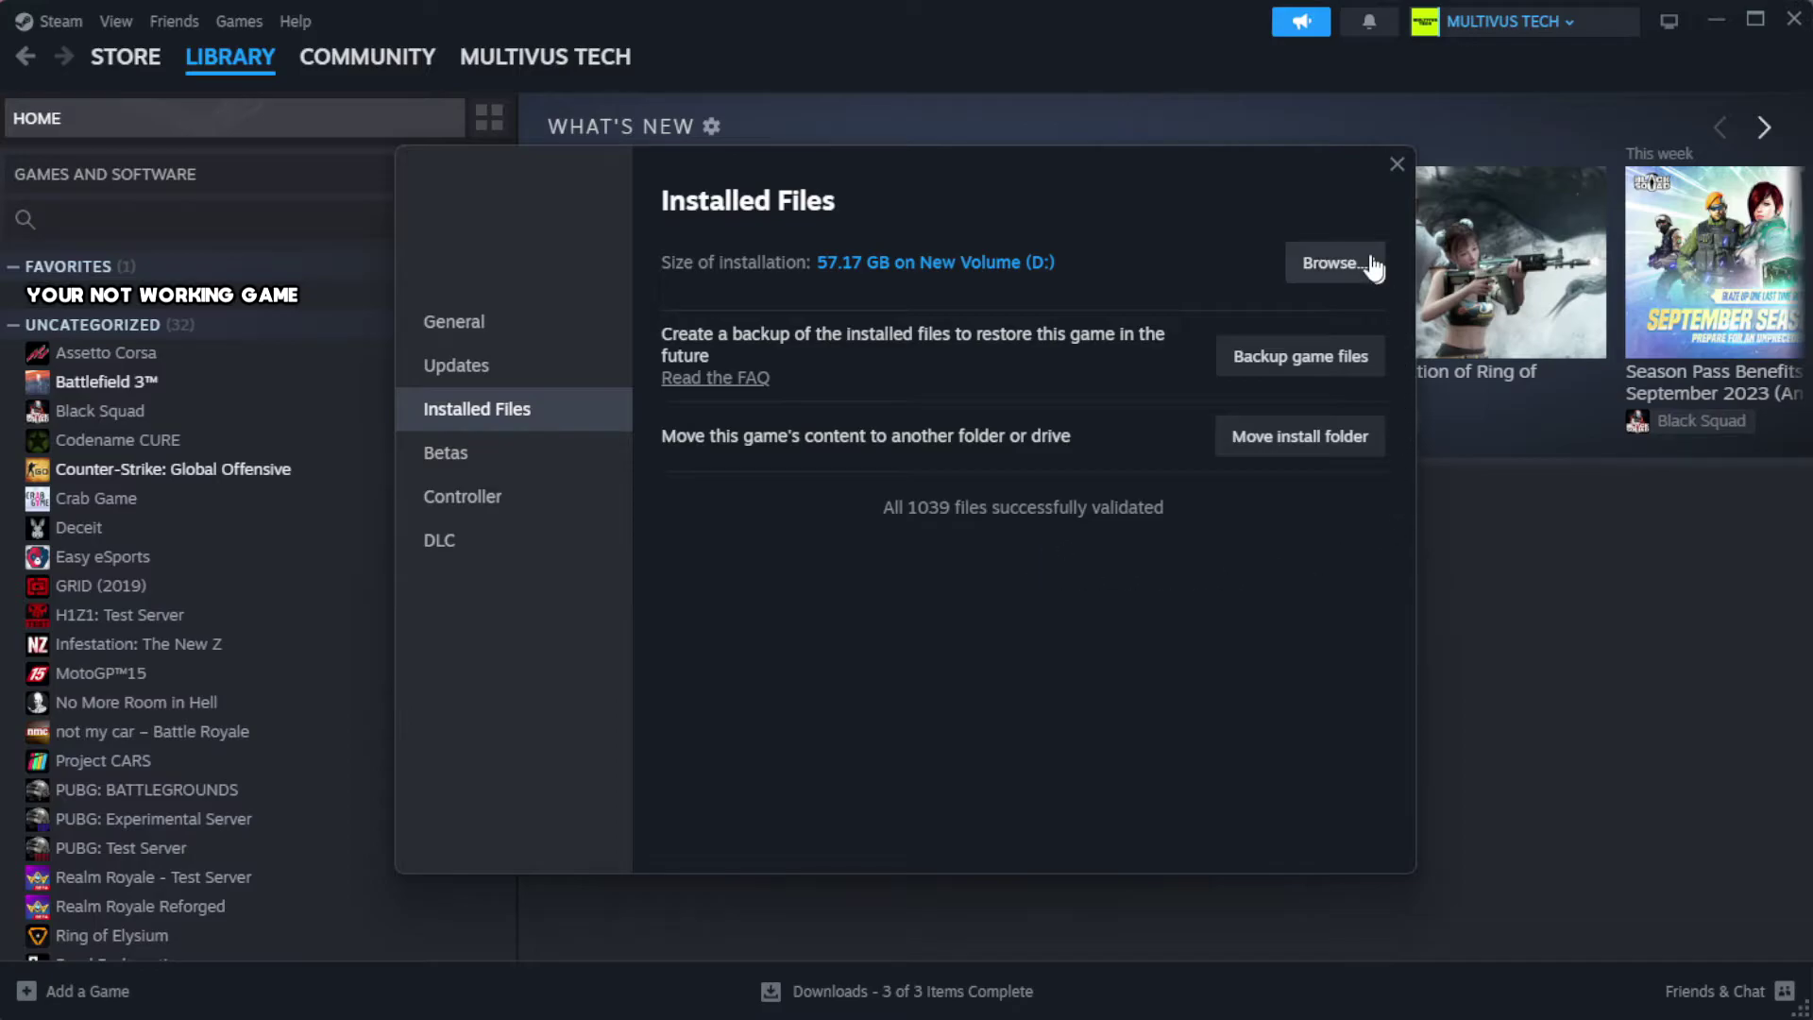
Browse to the install folder and open Properties for the YOUR NOT WORKING GAME shortcut
{"action": "left_click", "coordinate": [1331, 263]}
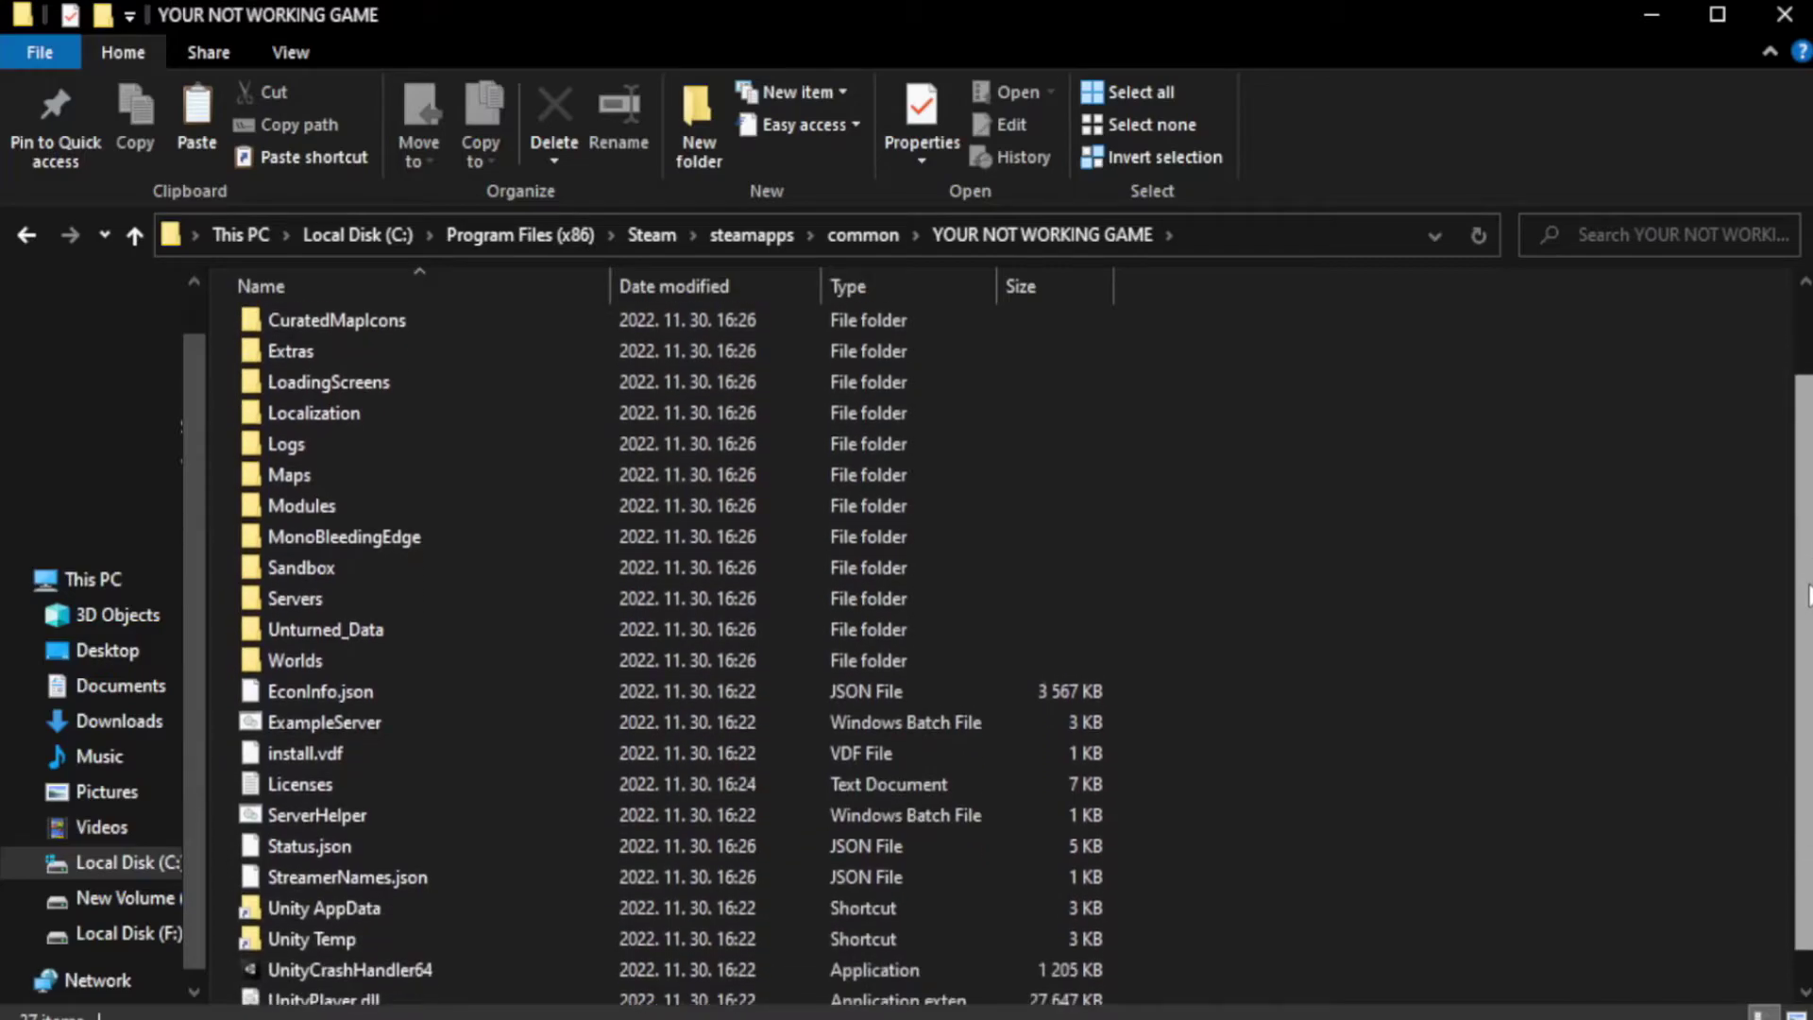
{"action": "left_click_drag", "start_coordinate": [1805, 571], "coordinate": [1805, 682]}
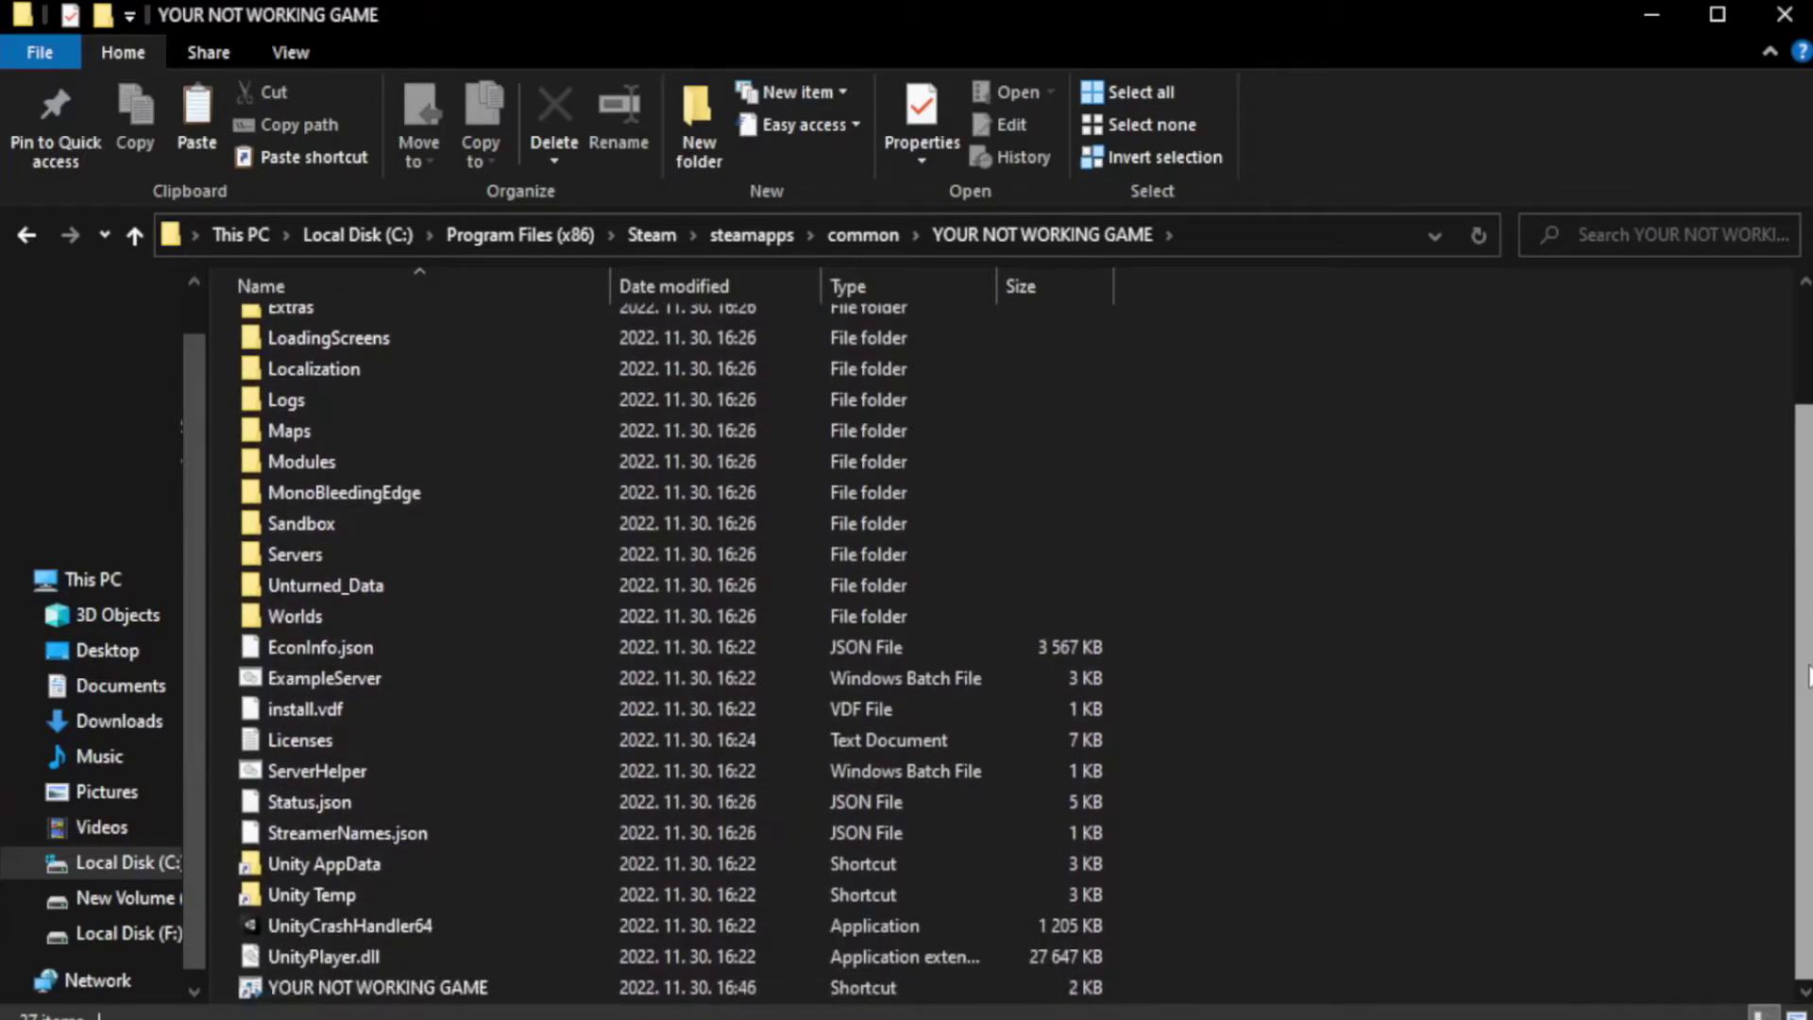
{"action": "left_click", "coordinate": [653, 988]}
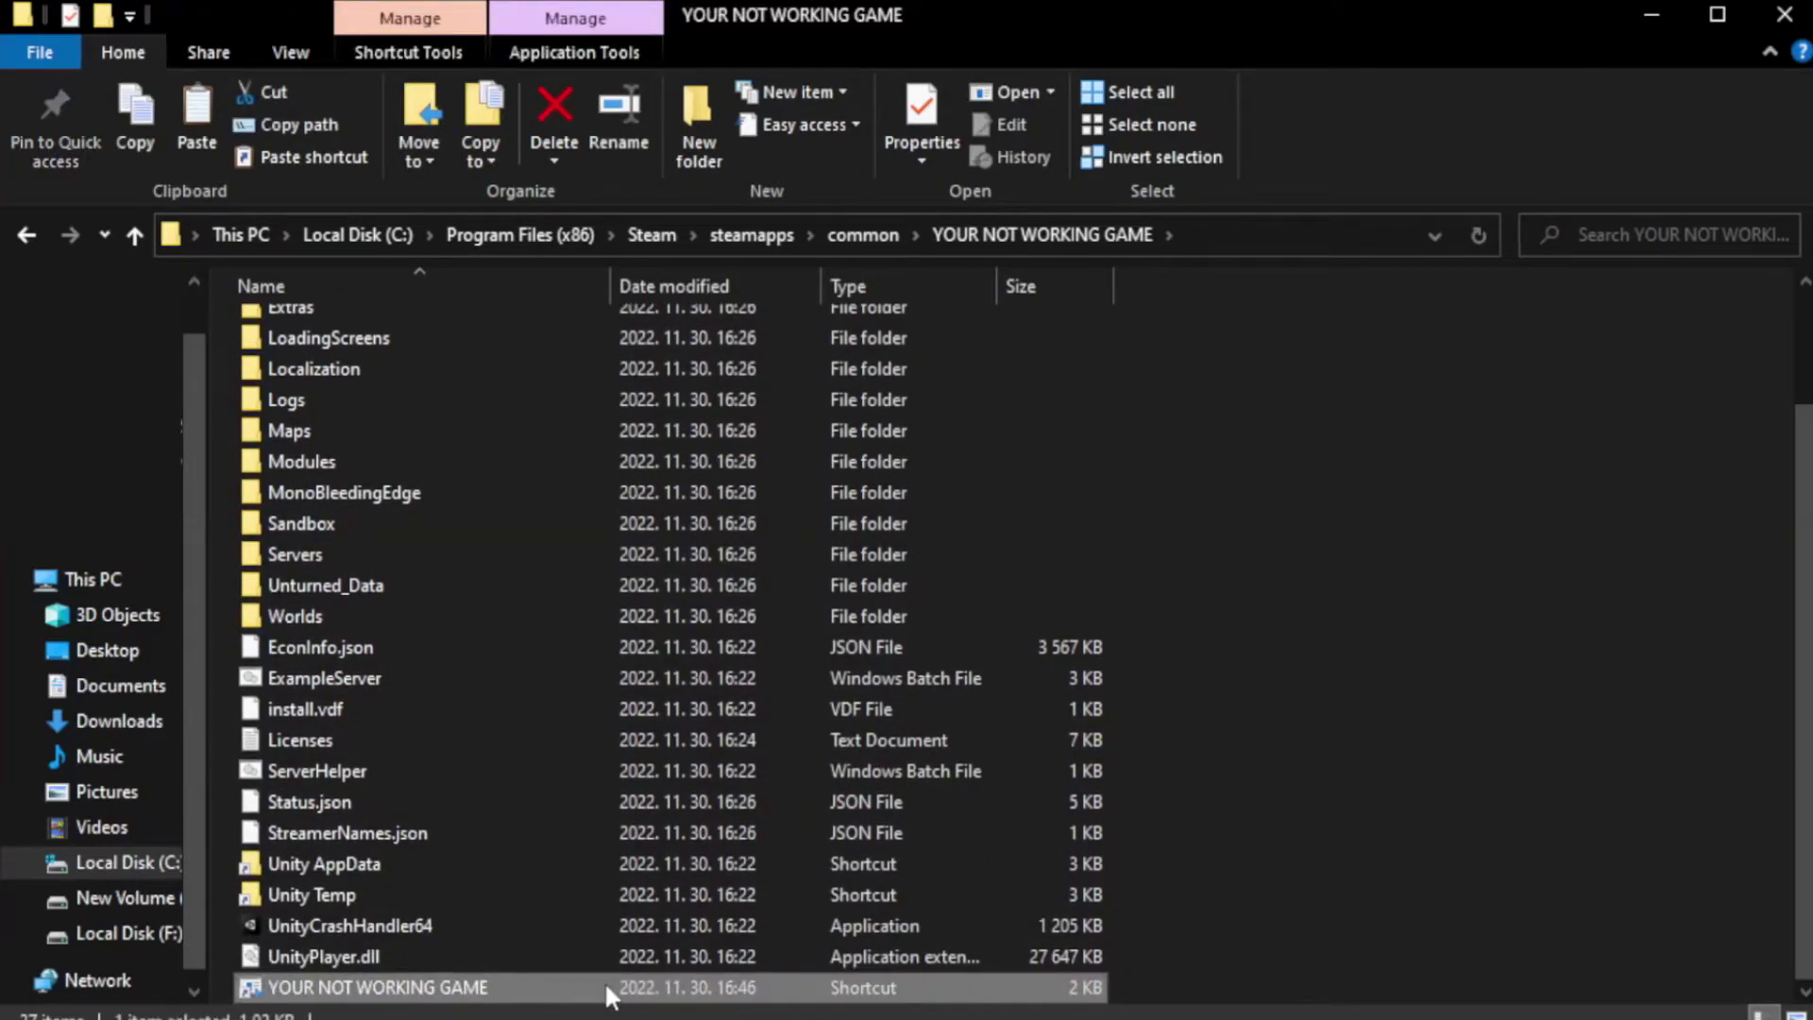
{"action": "right_click", "coordinate": [605, 991]}
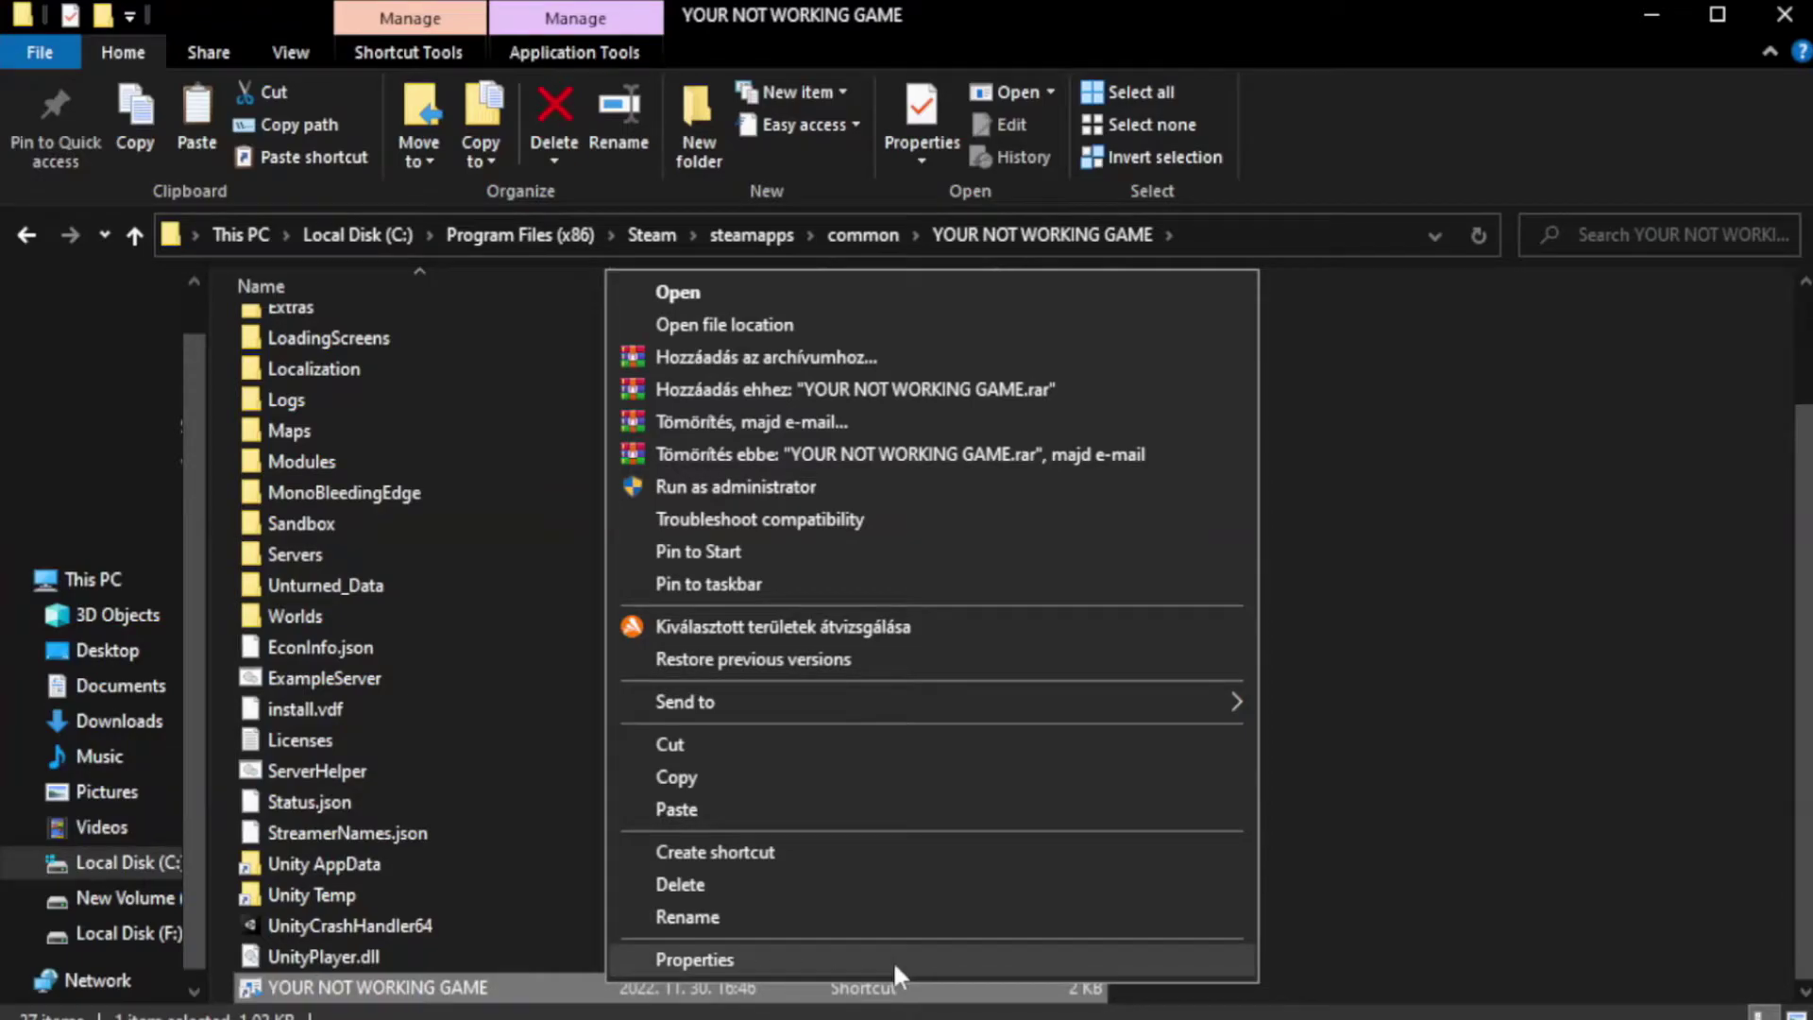
{"action": "left_click", "coordinate": [925, 963]}
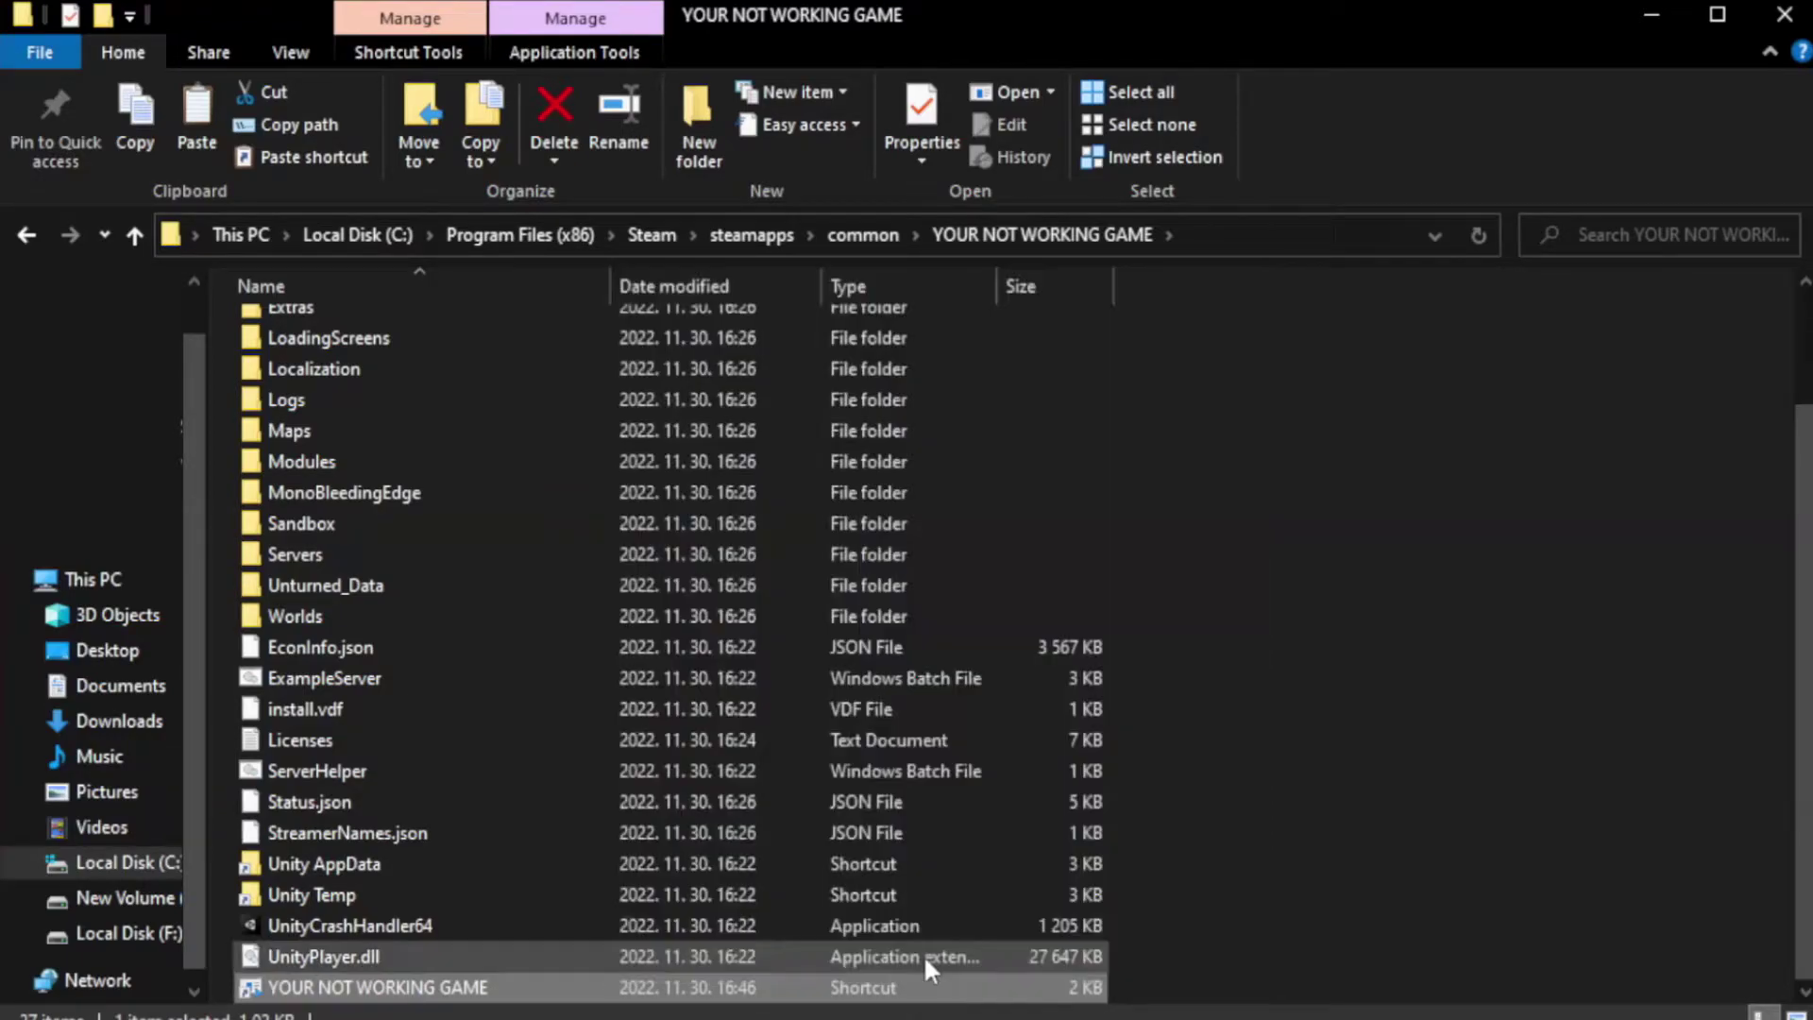
{"action": "left_click_drag", "start_coordinate": [905, 510], "coordinate": [911, 186]}
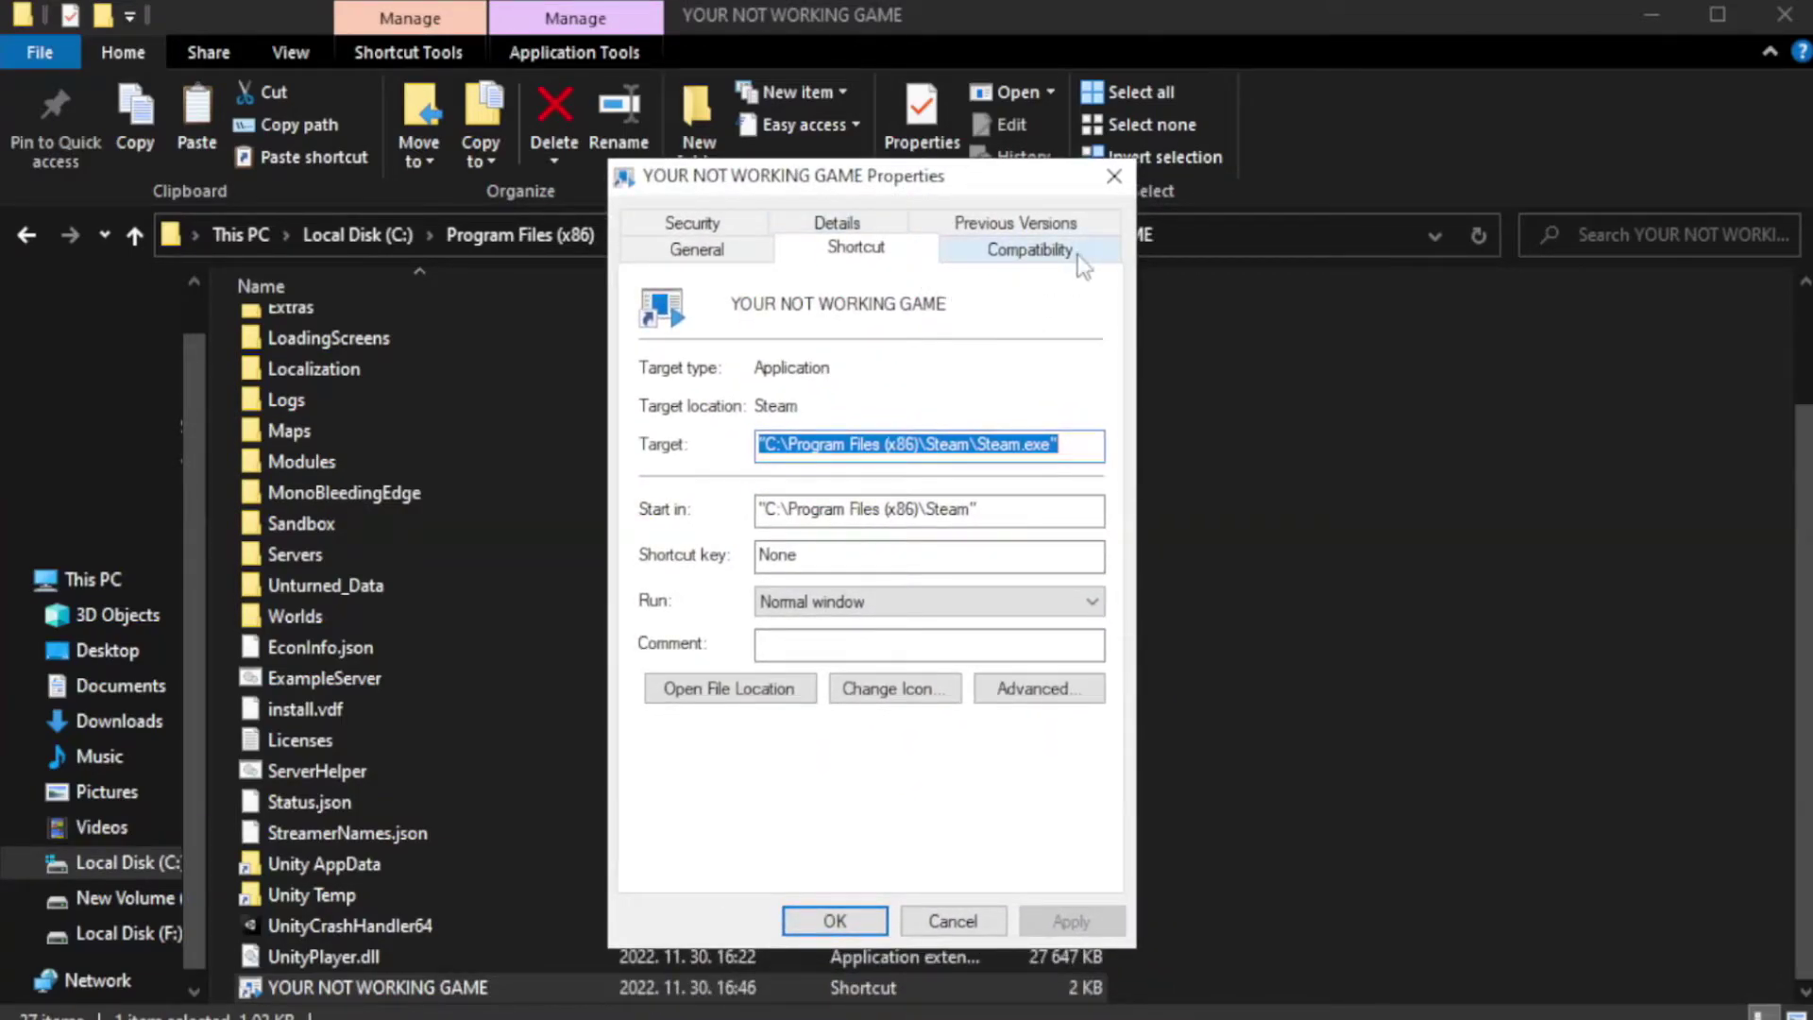
Set the shortcut to Windows 8 compatibility mode and run as administrator, then apply and OK
{"action": "left_click", "coordinate": [1022, 265]}
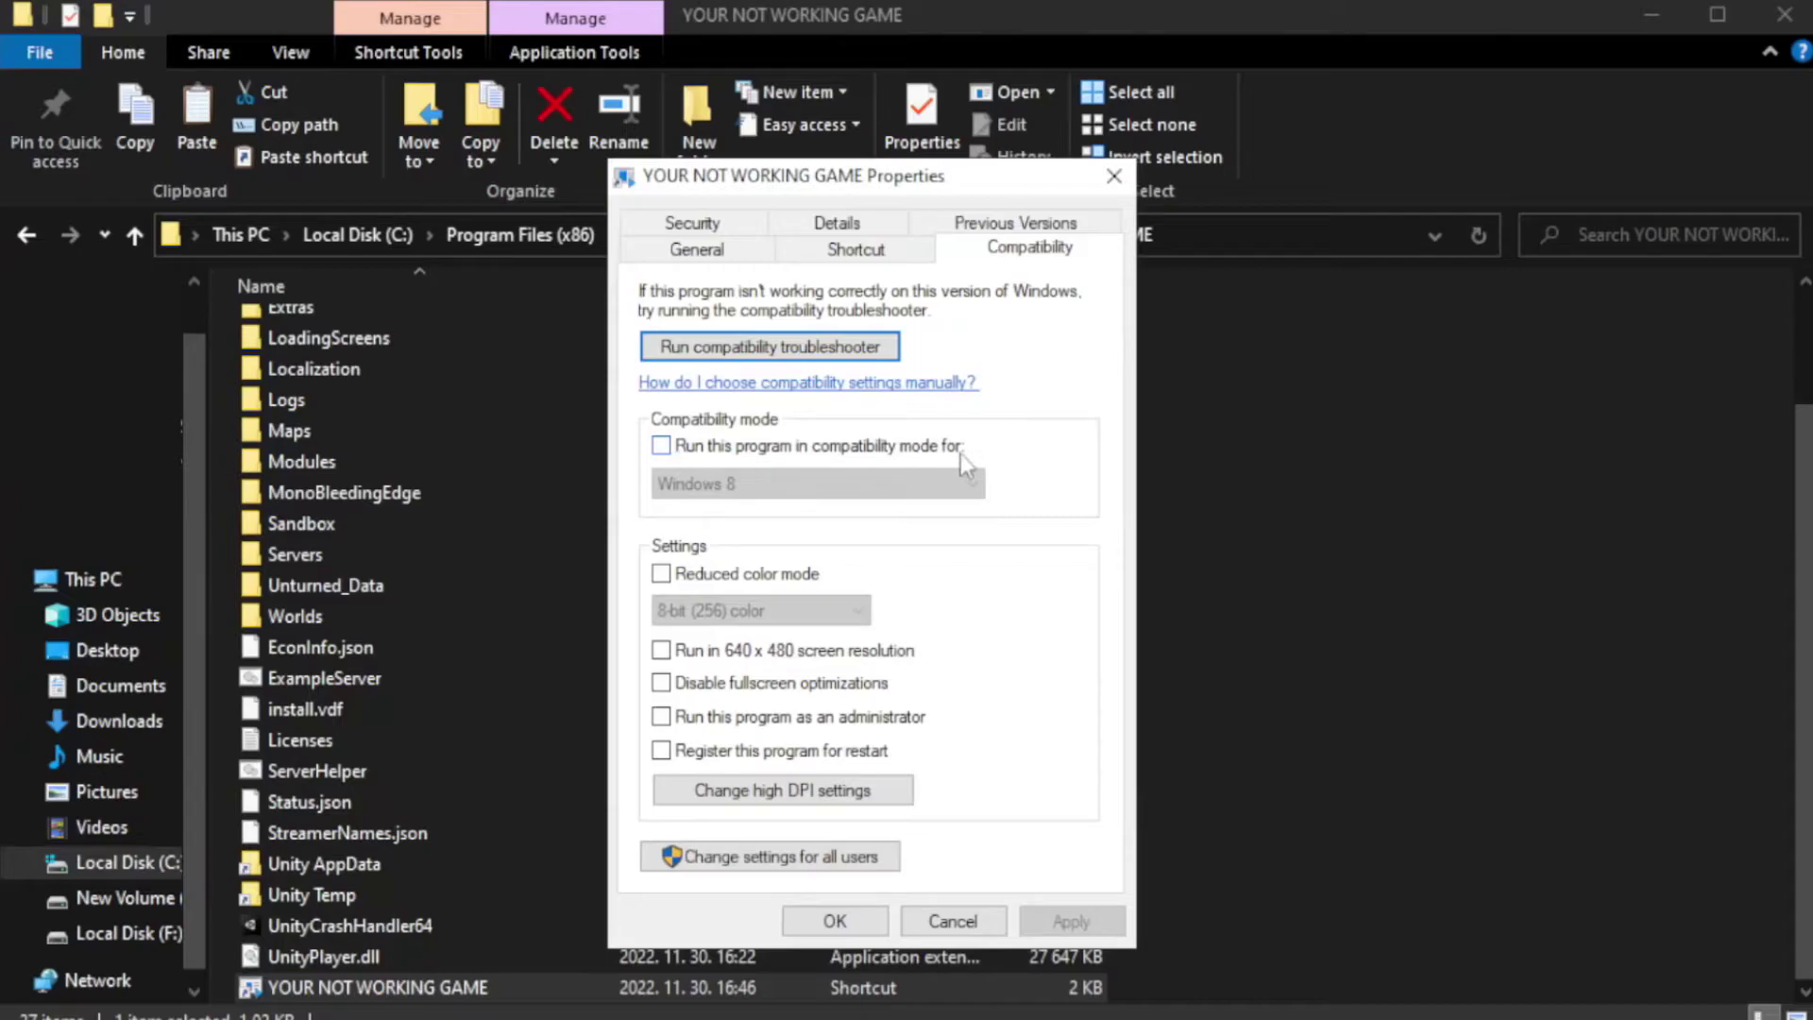
{"action": "left_click", "coordinate": [717, 447]}
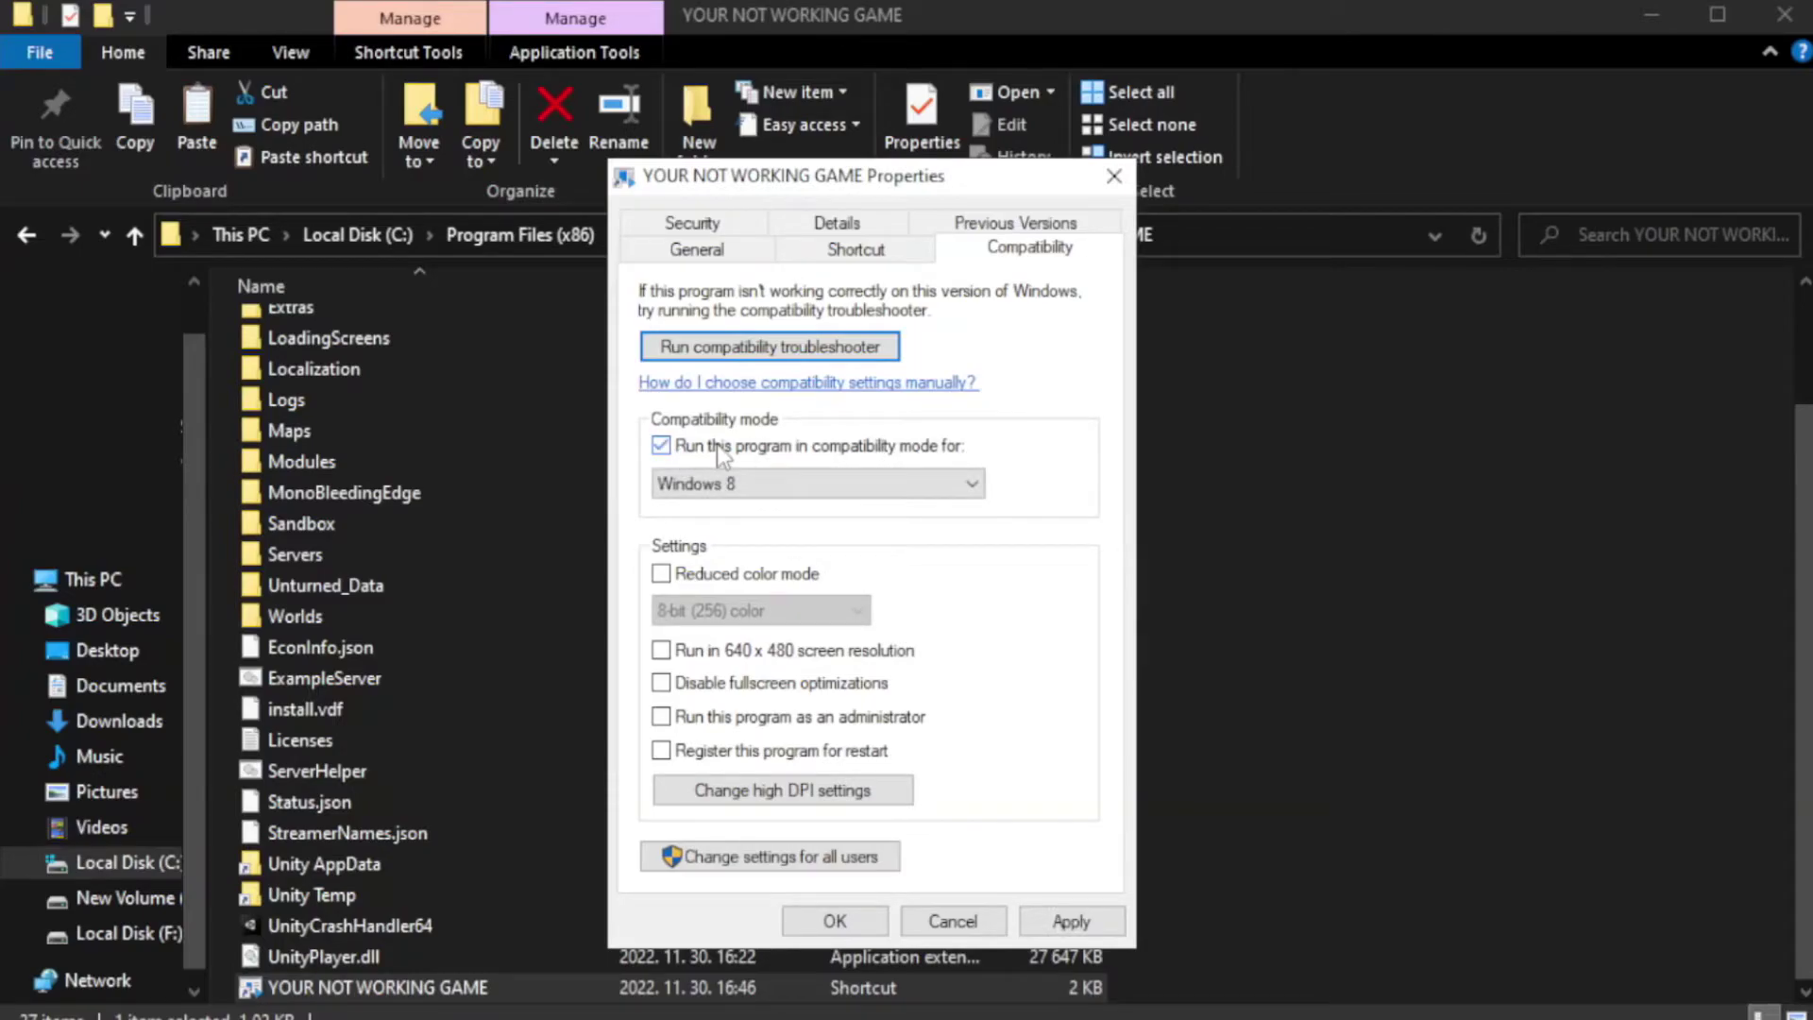
{"action": "left_click", "coordinate": [818, 487]}
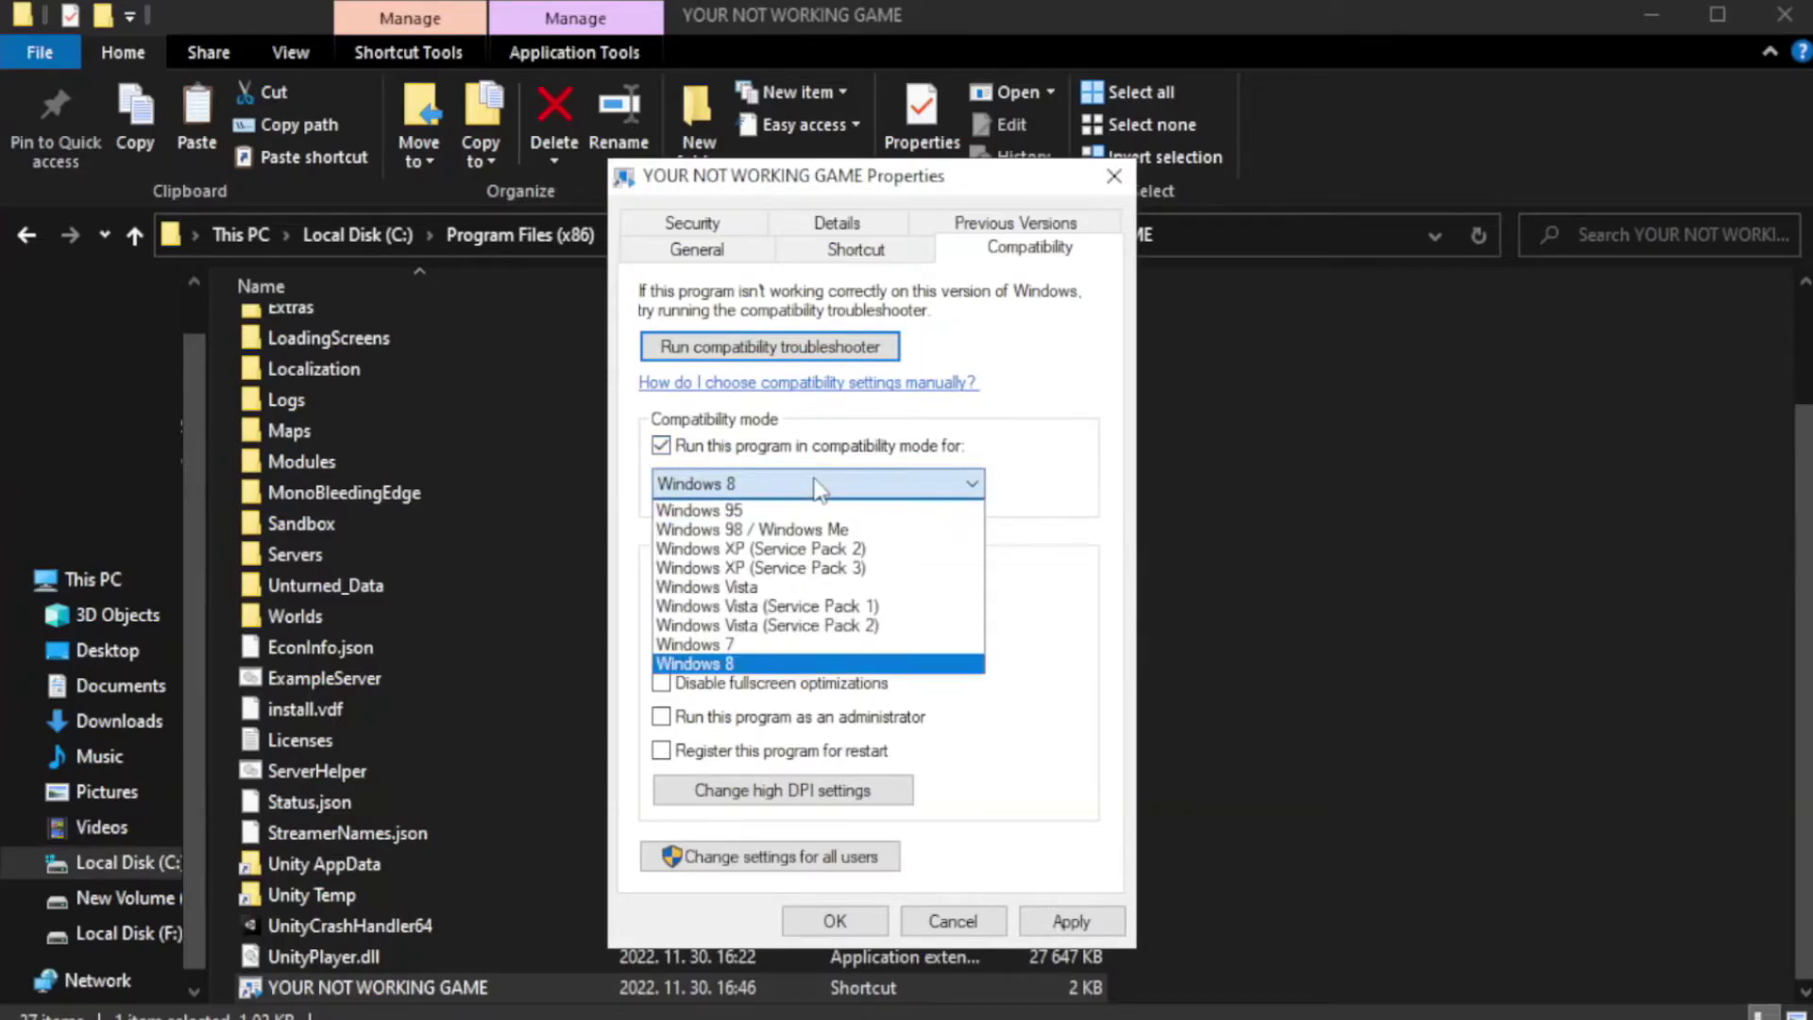
{"action": "left_click", "coordinate": [766, 667]}
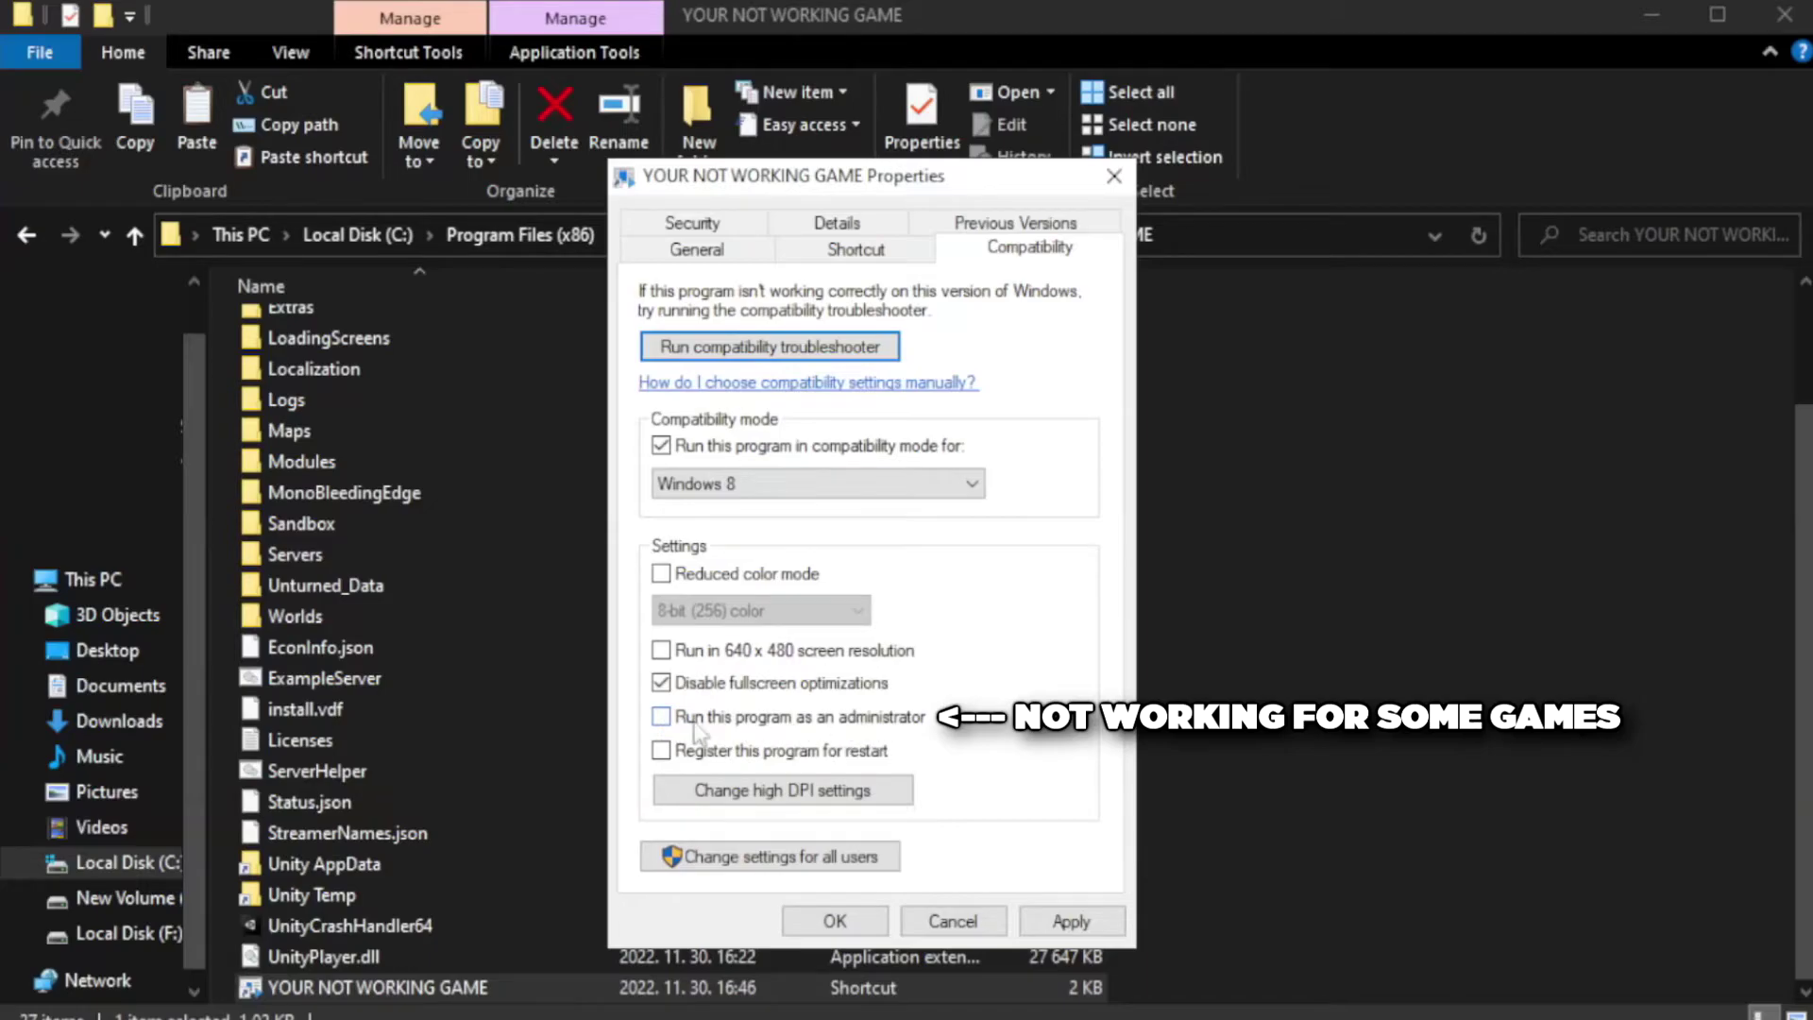
{"action": "left_click", "coordinate": [712, 730]}
{"action": "left_click", "coordinate": [1072, 922]}
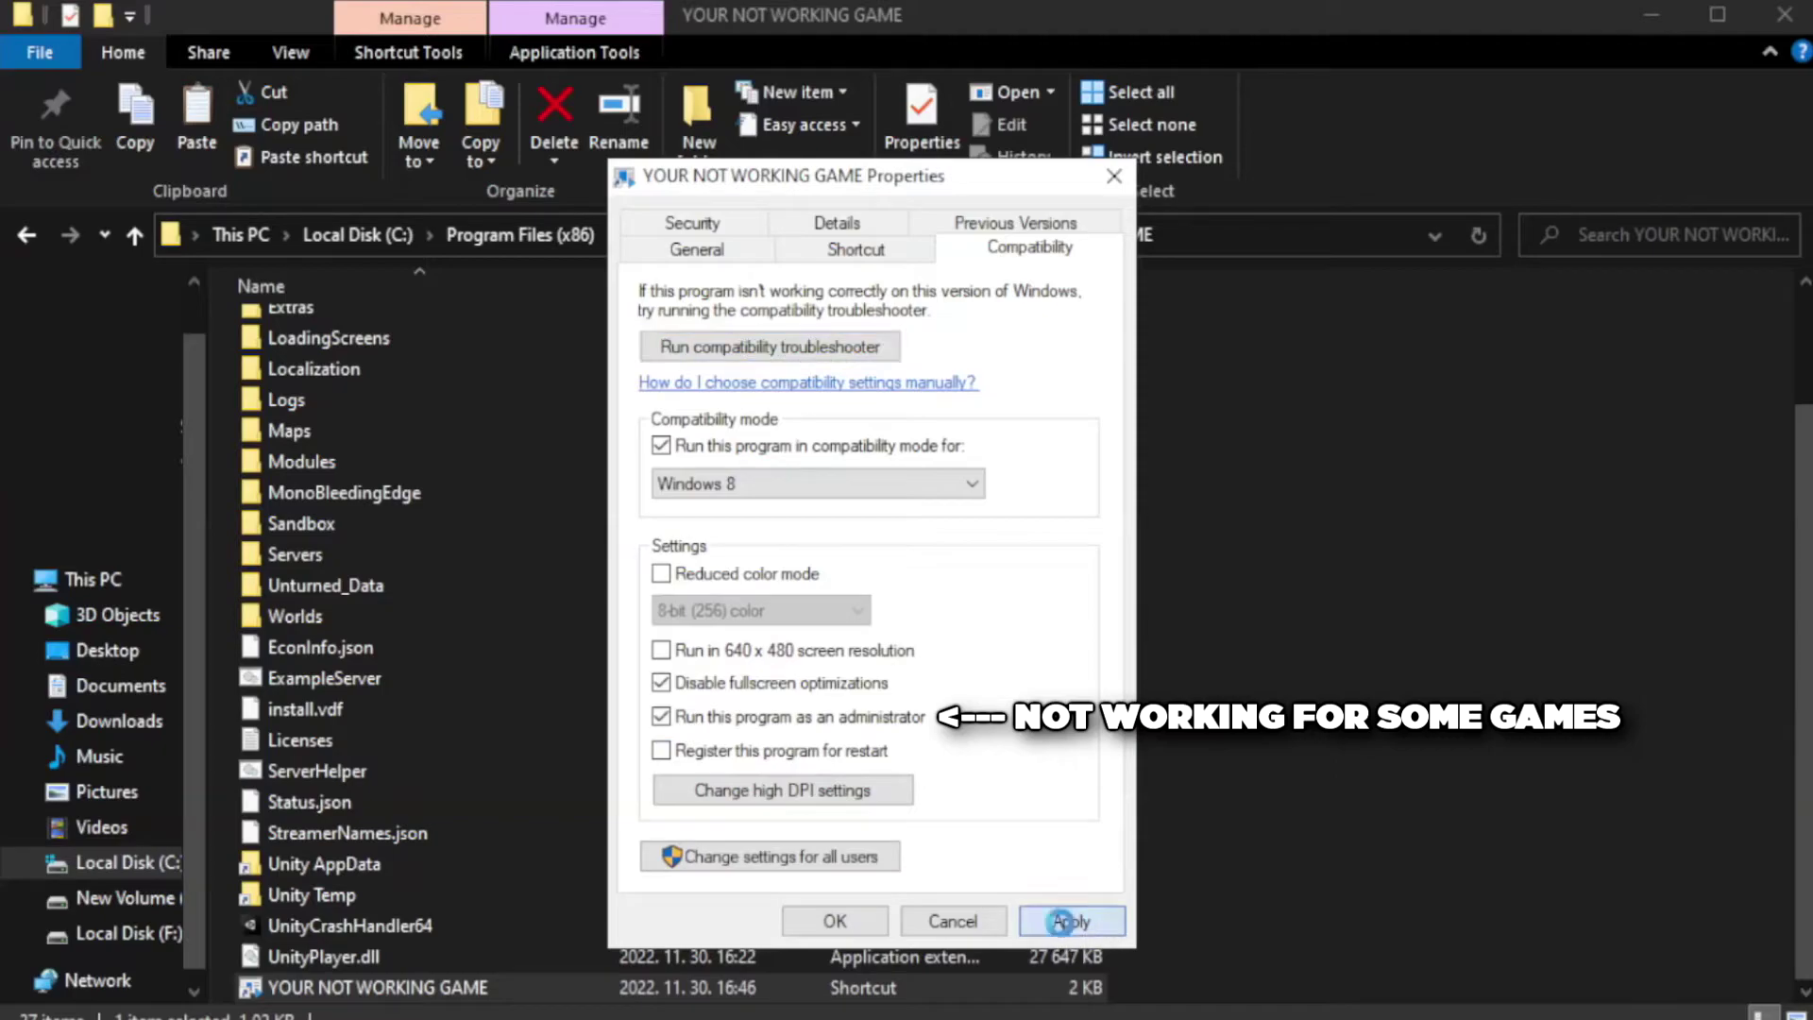
{"action": "left_click", "coordinate": [833, 921]}
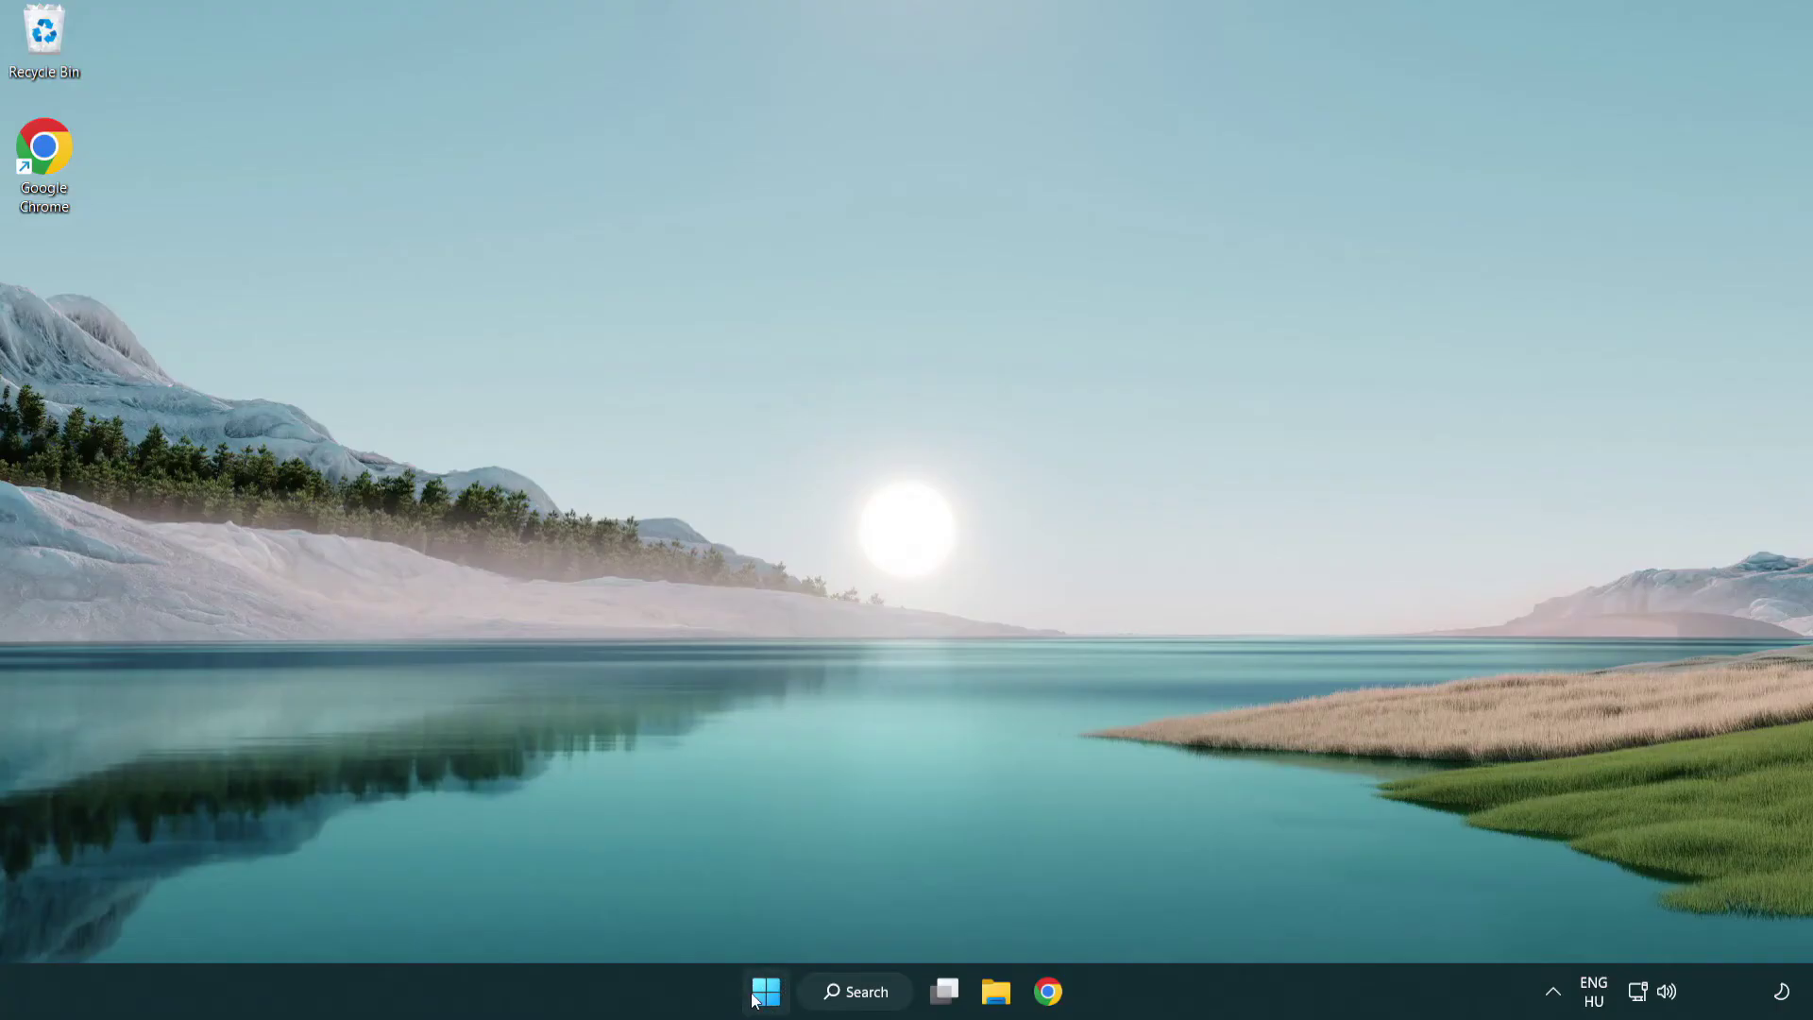
Open Task Manager from the Start button's right-click menu and show the Startup apps
{"action": "right_click", "coordinate": [766, 996]}
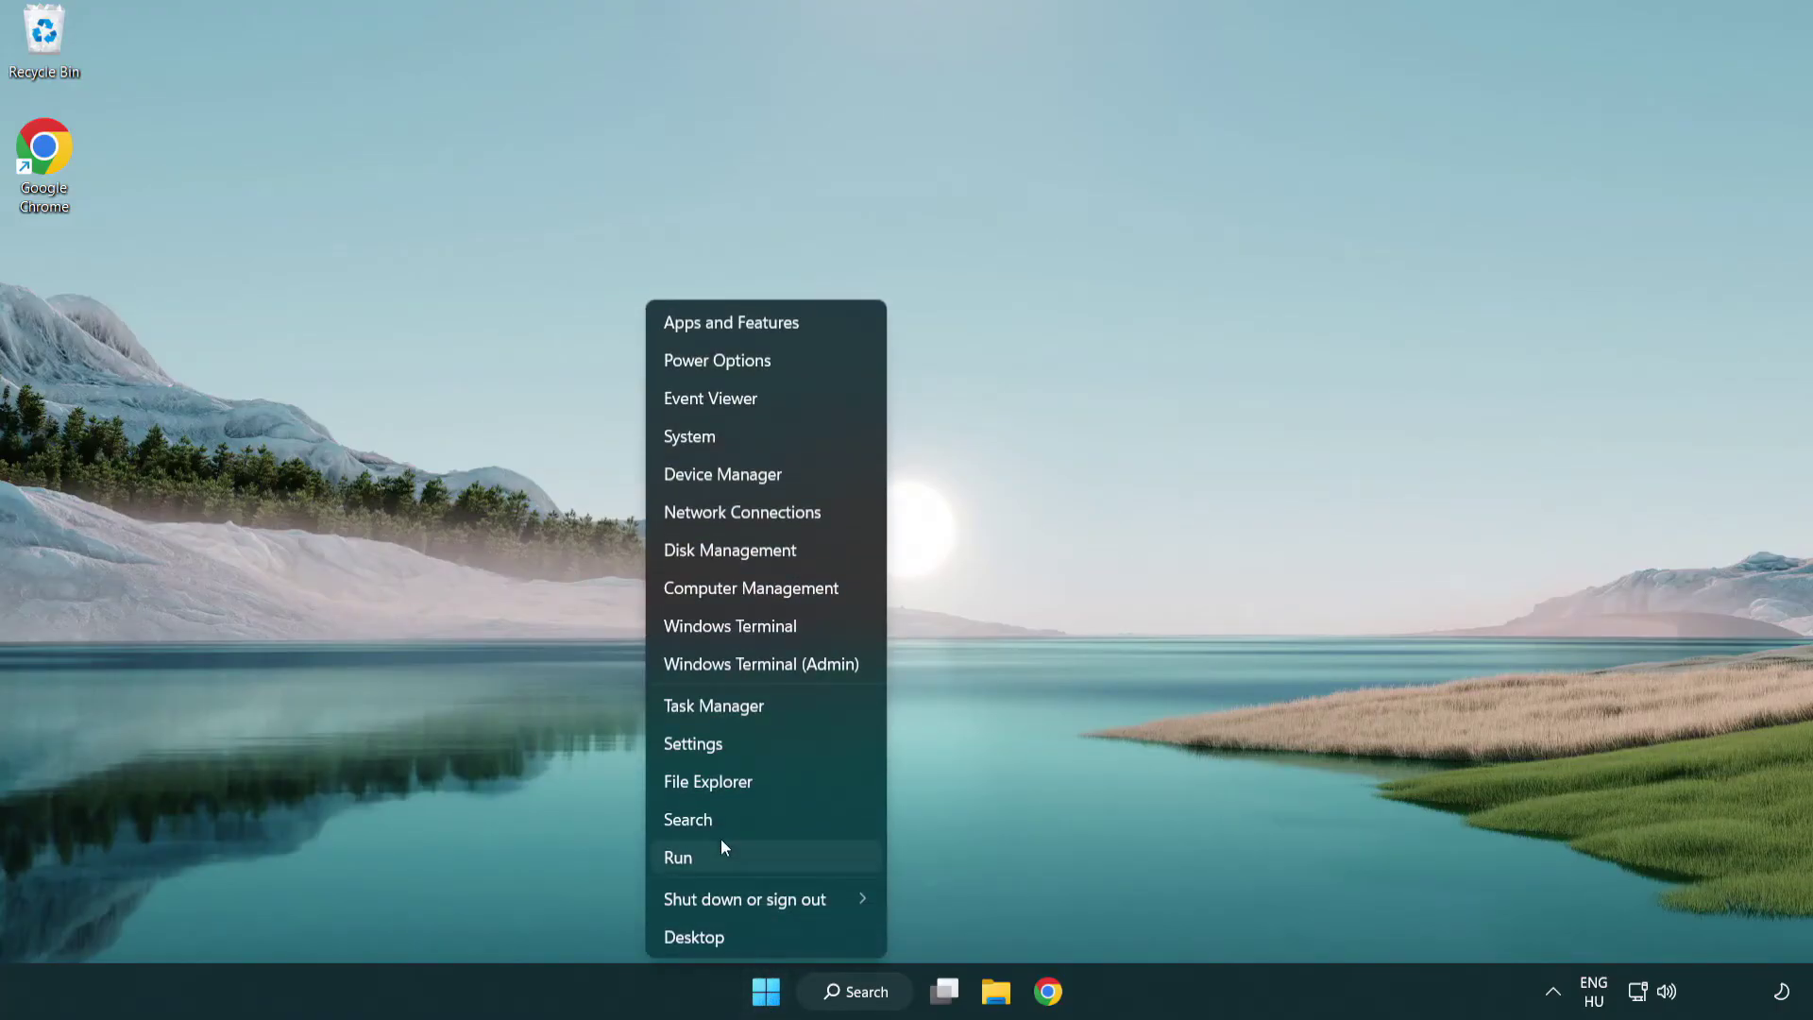
{"action": "left_click", "coordinate": [801, 716]}
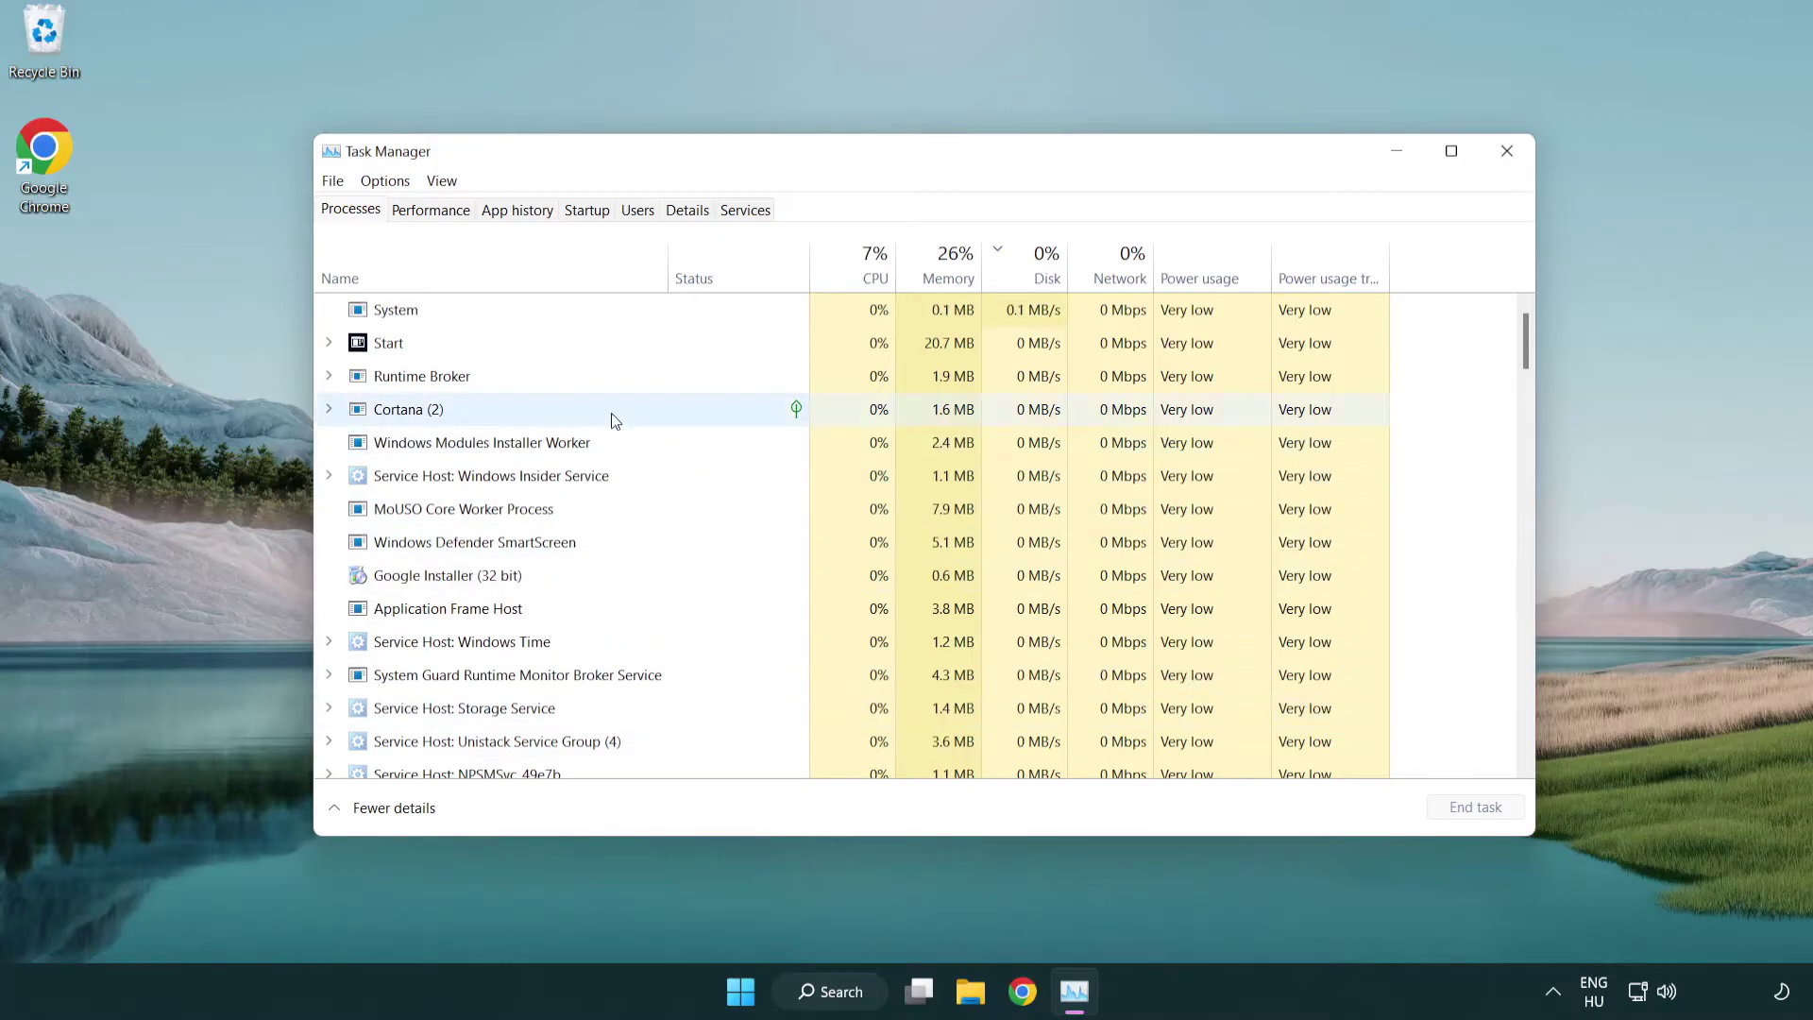
{"action": "left_click", "coordinate": [591, 212]}
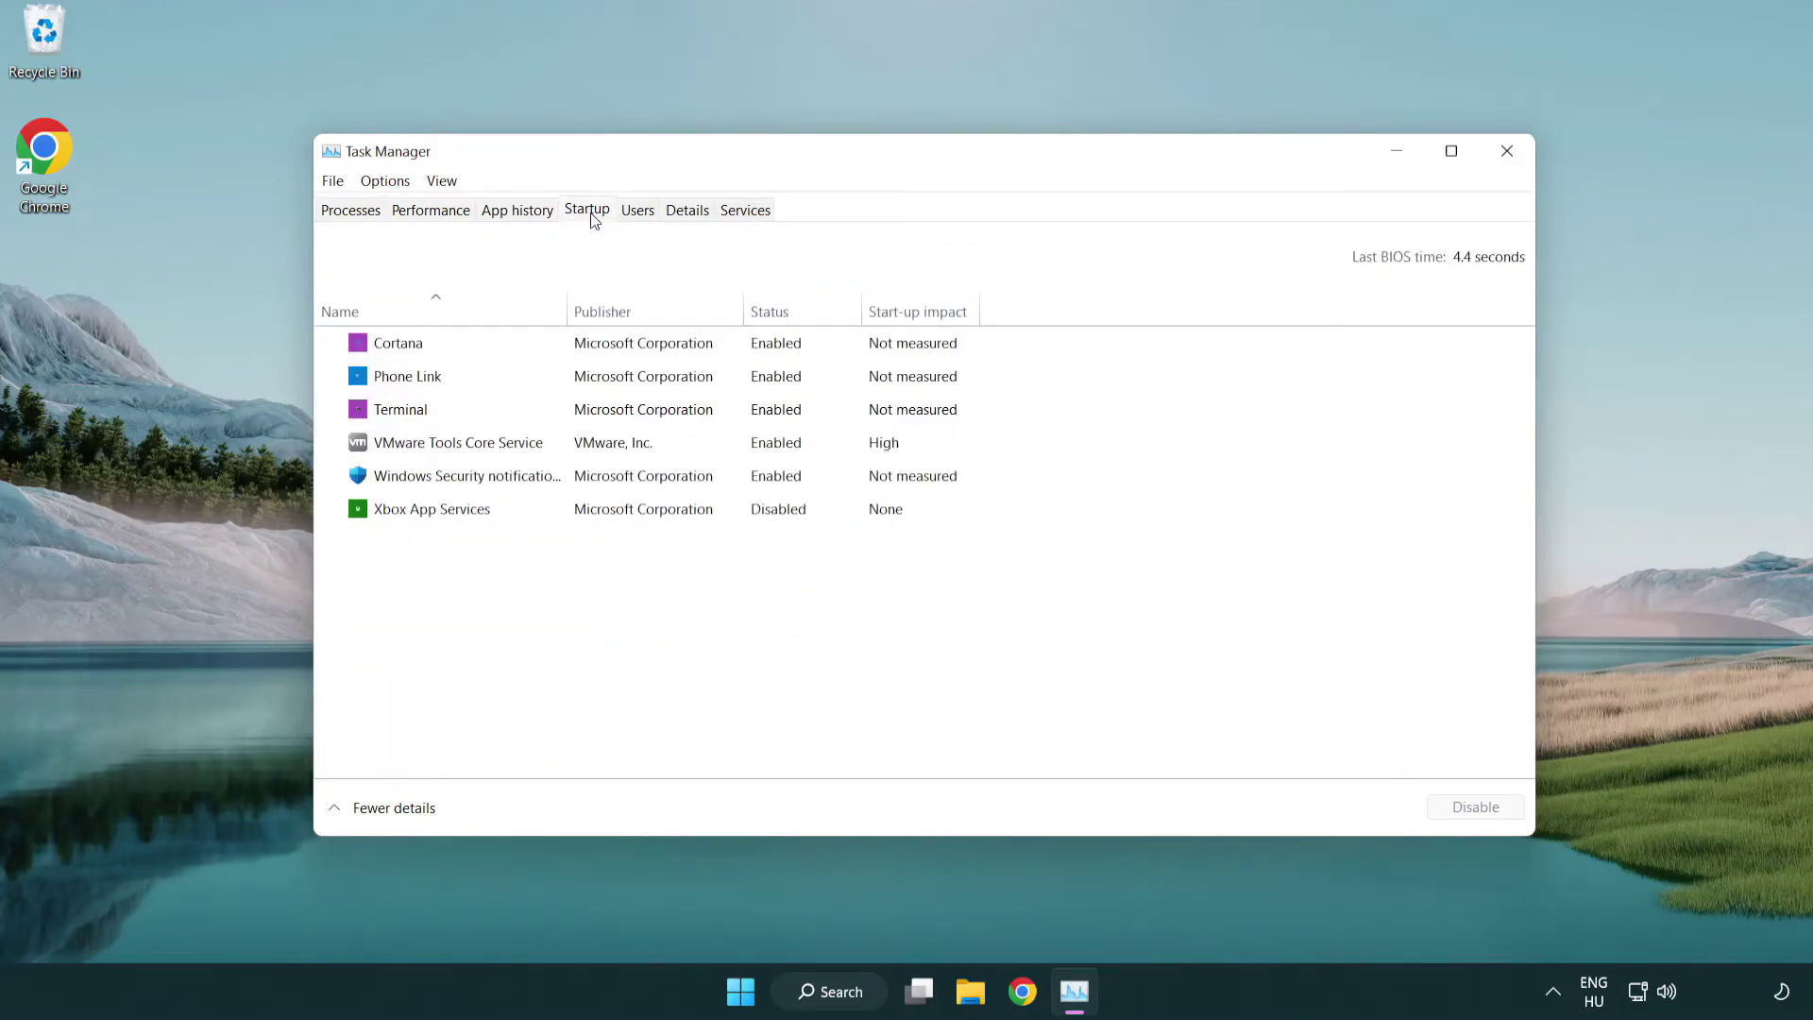
Disable Terminal, Phone Link, Cortana and Windows Security at startup, then close Task Manager
{"action": "left_click", "coordinate": [593, 412]}
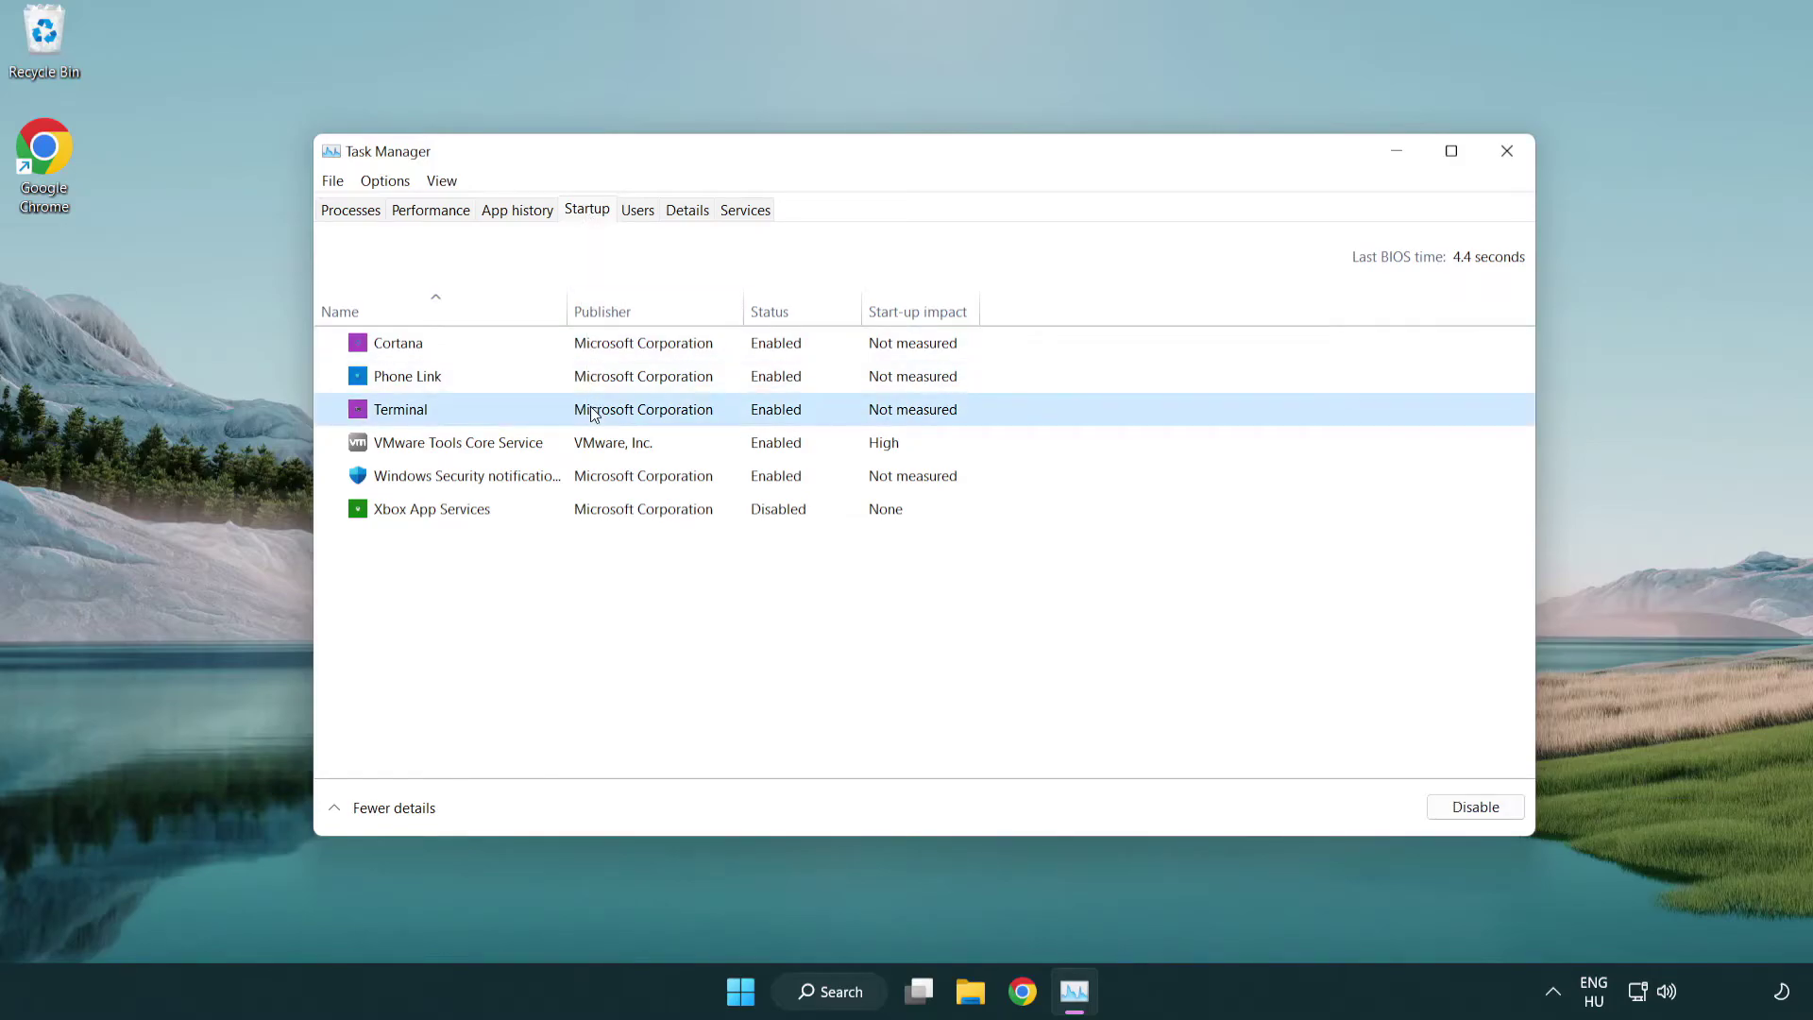
{"action": "left_click", "coordinate": [1474, 807]}
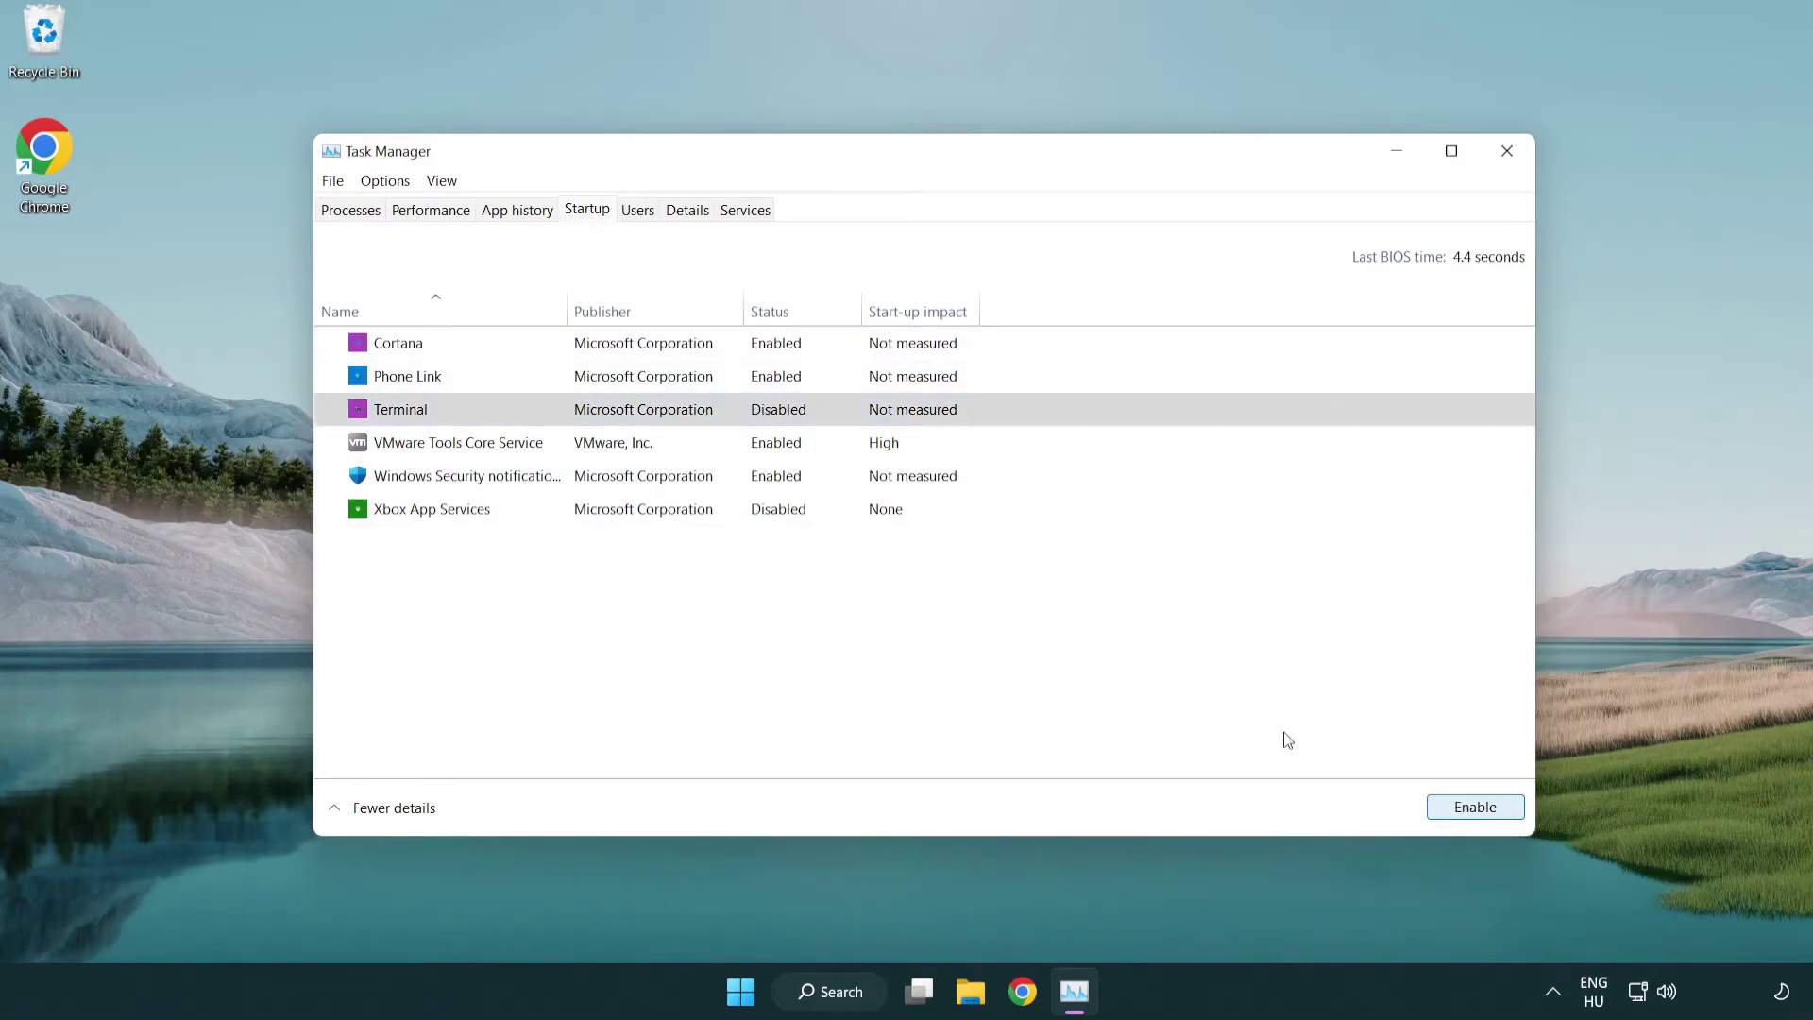
{"action": "left_click", "coordinate": [753, 380]}
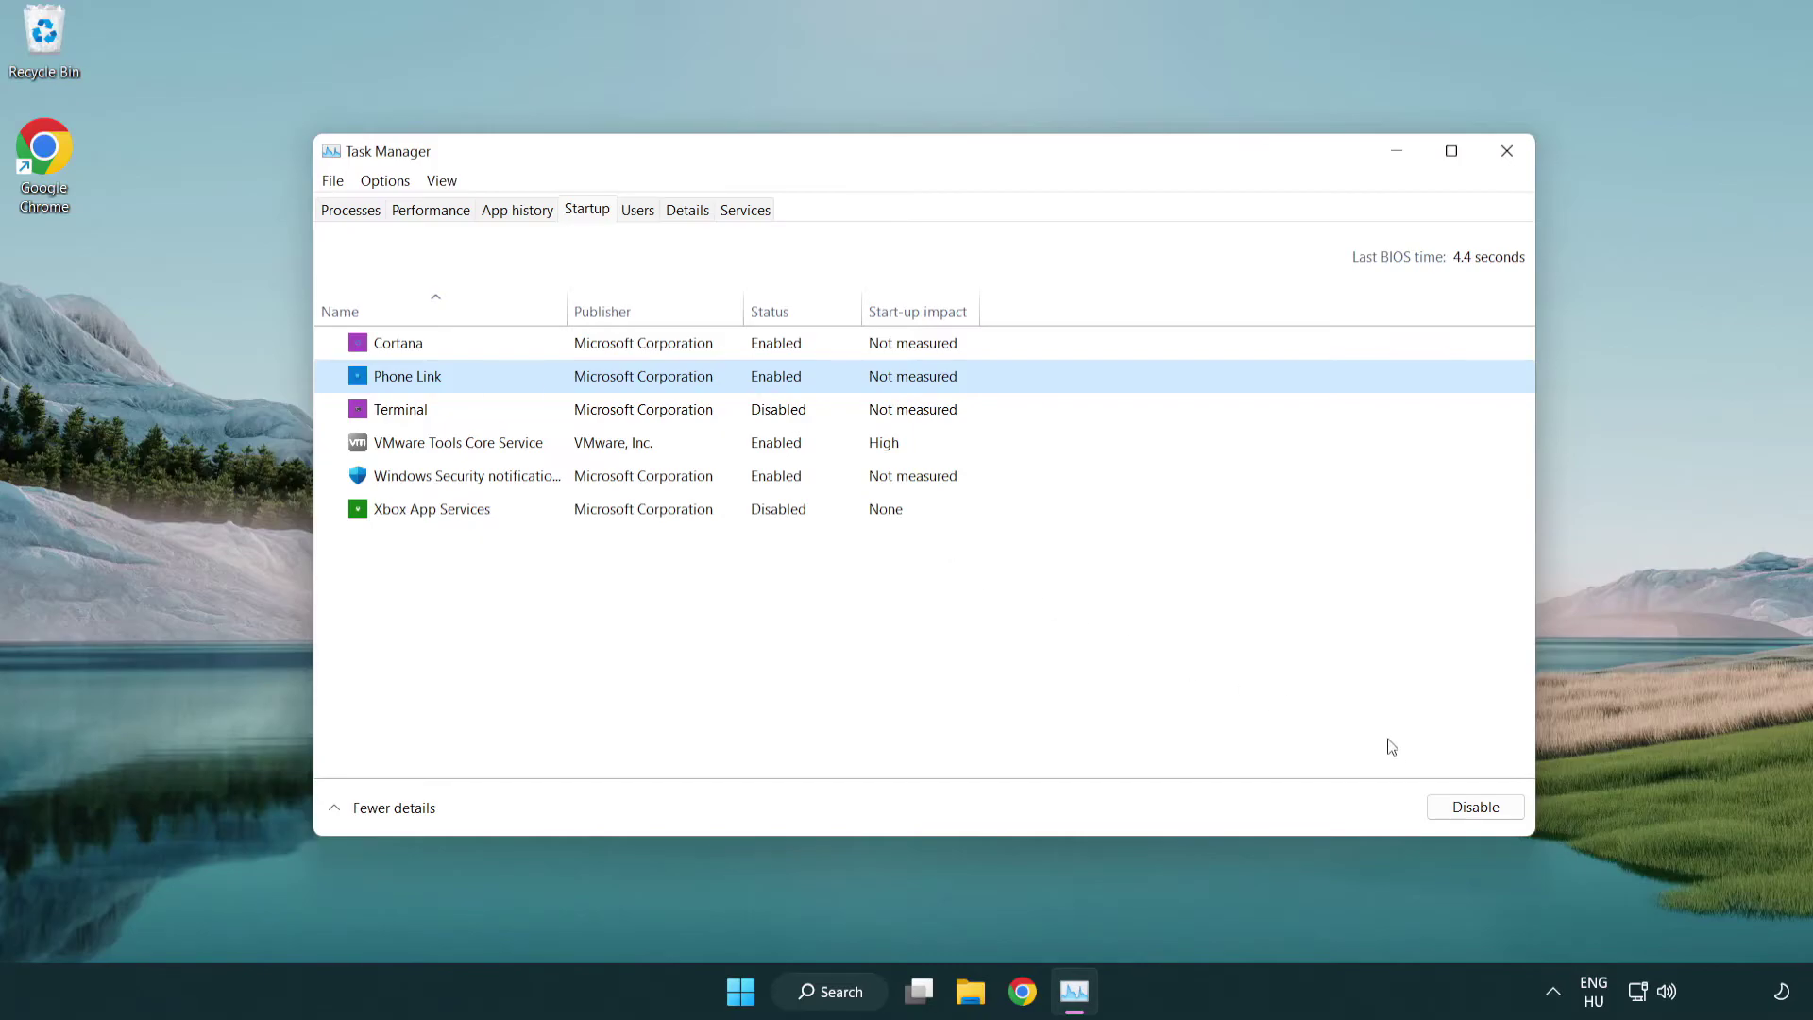
{"action": "left_click", "coordinate": [1474, 806]}
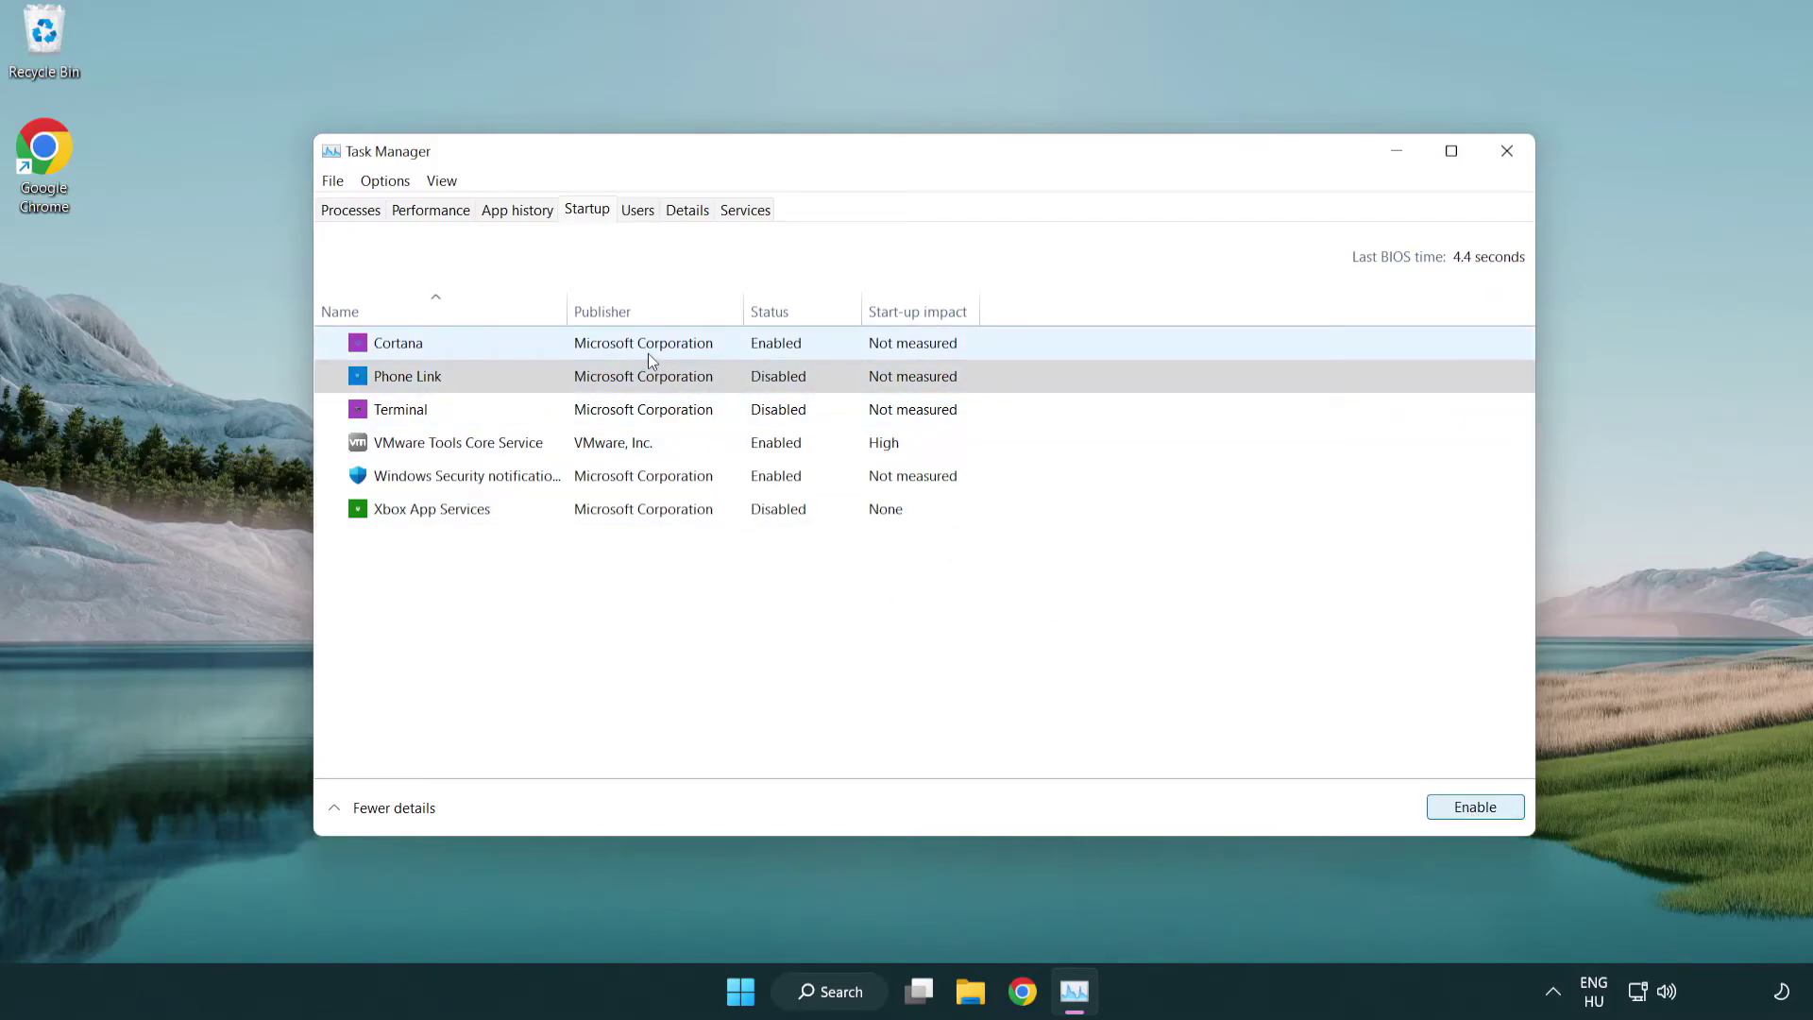
{"action": "left_click", "coordinate": [648, 353]}
{"action": "left_click", "coordinate": [1474, 808]}
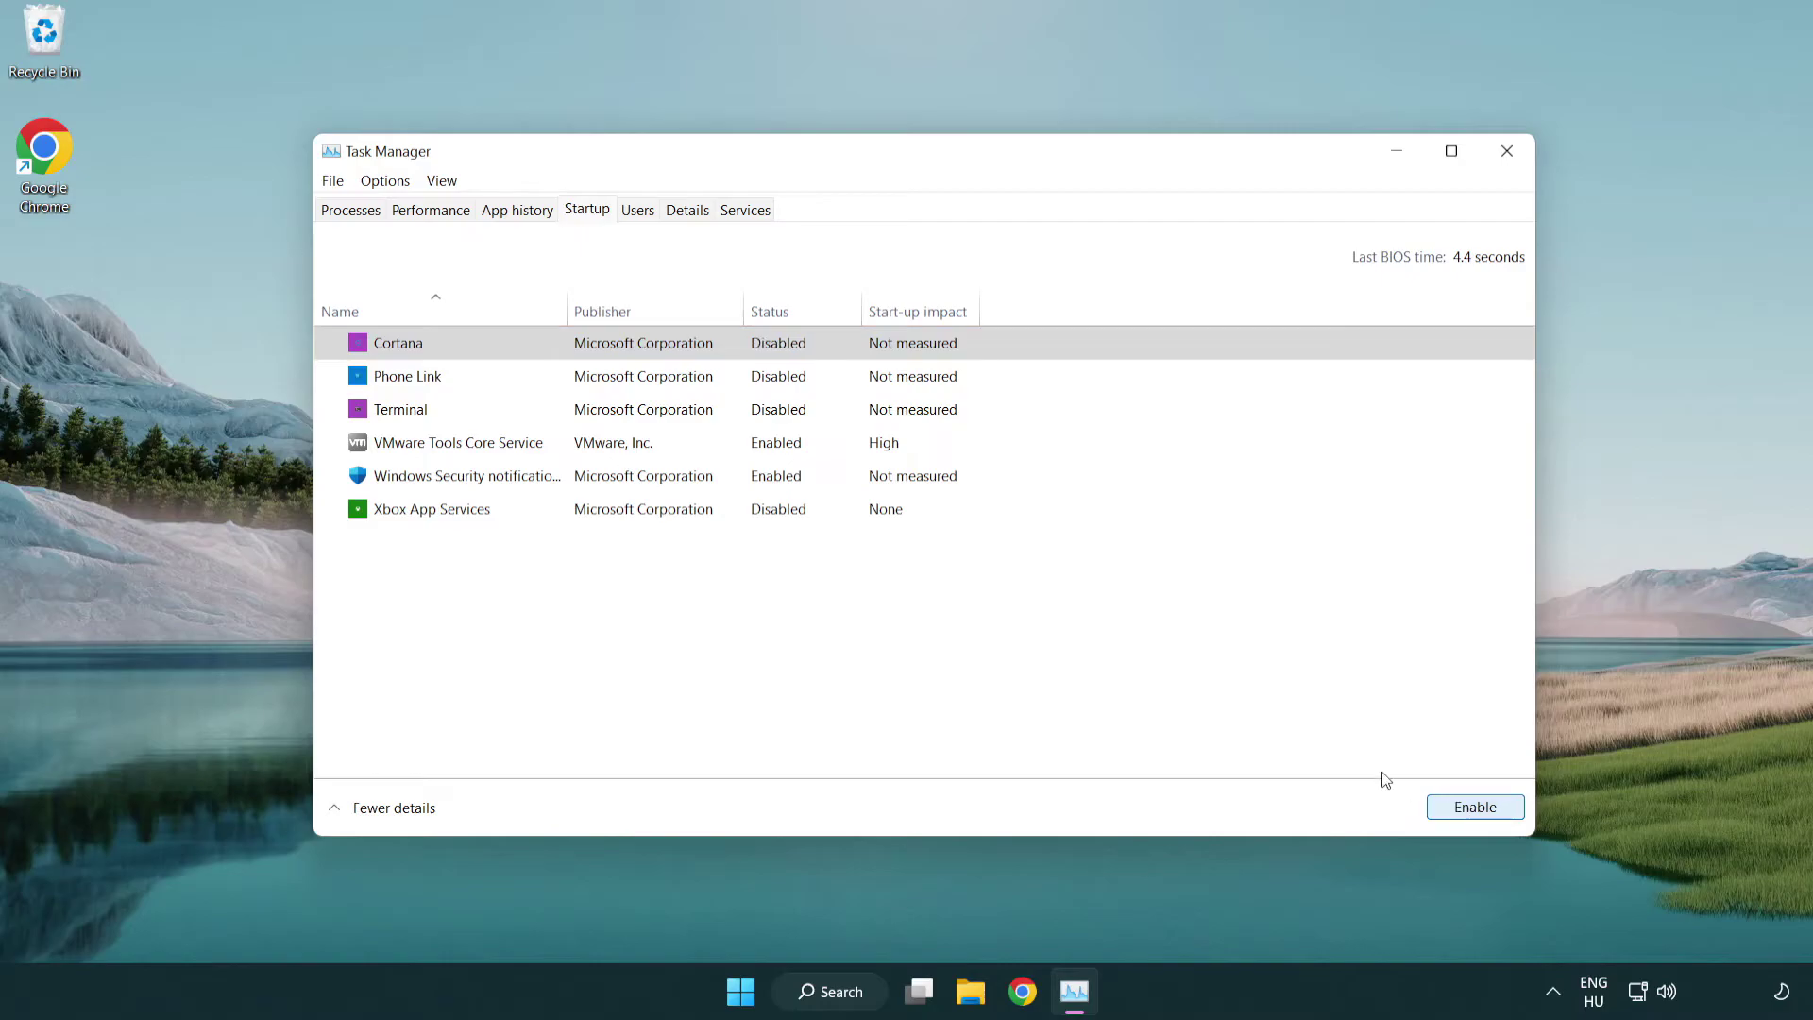
{"action": "left_click", "coordinate": [861, 489]}
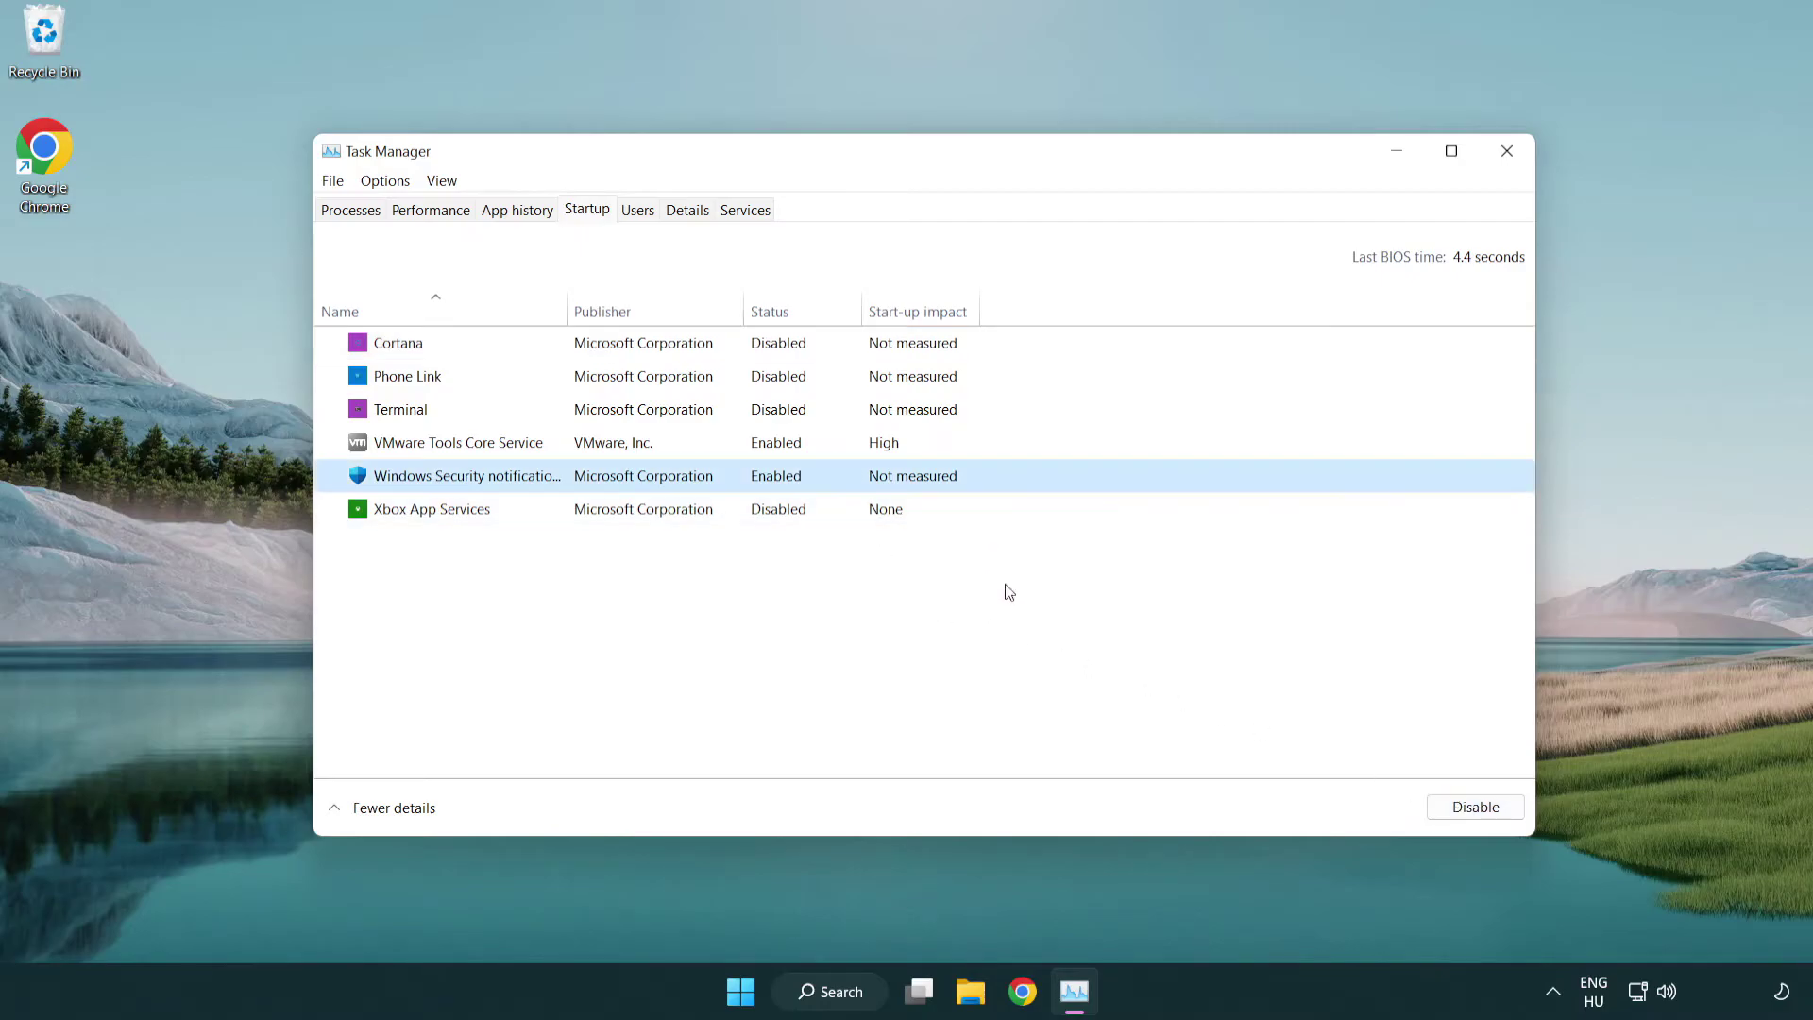
{"action": "left_click", "coordinate": [1431, 806]}
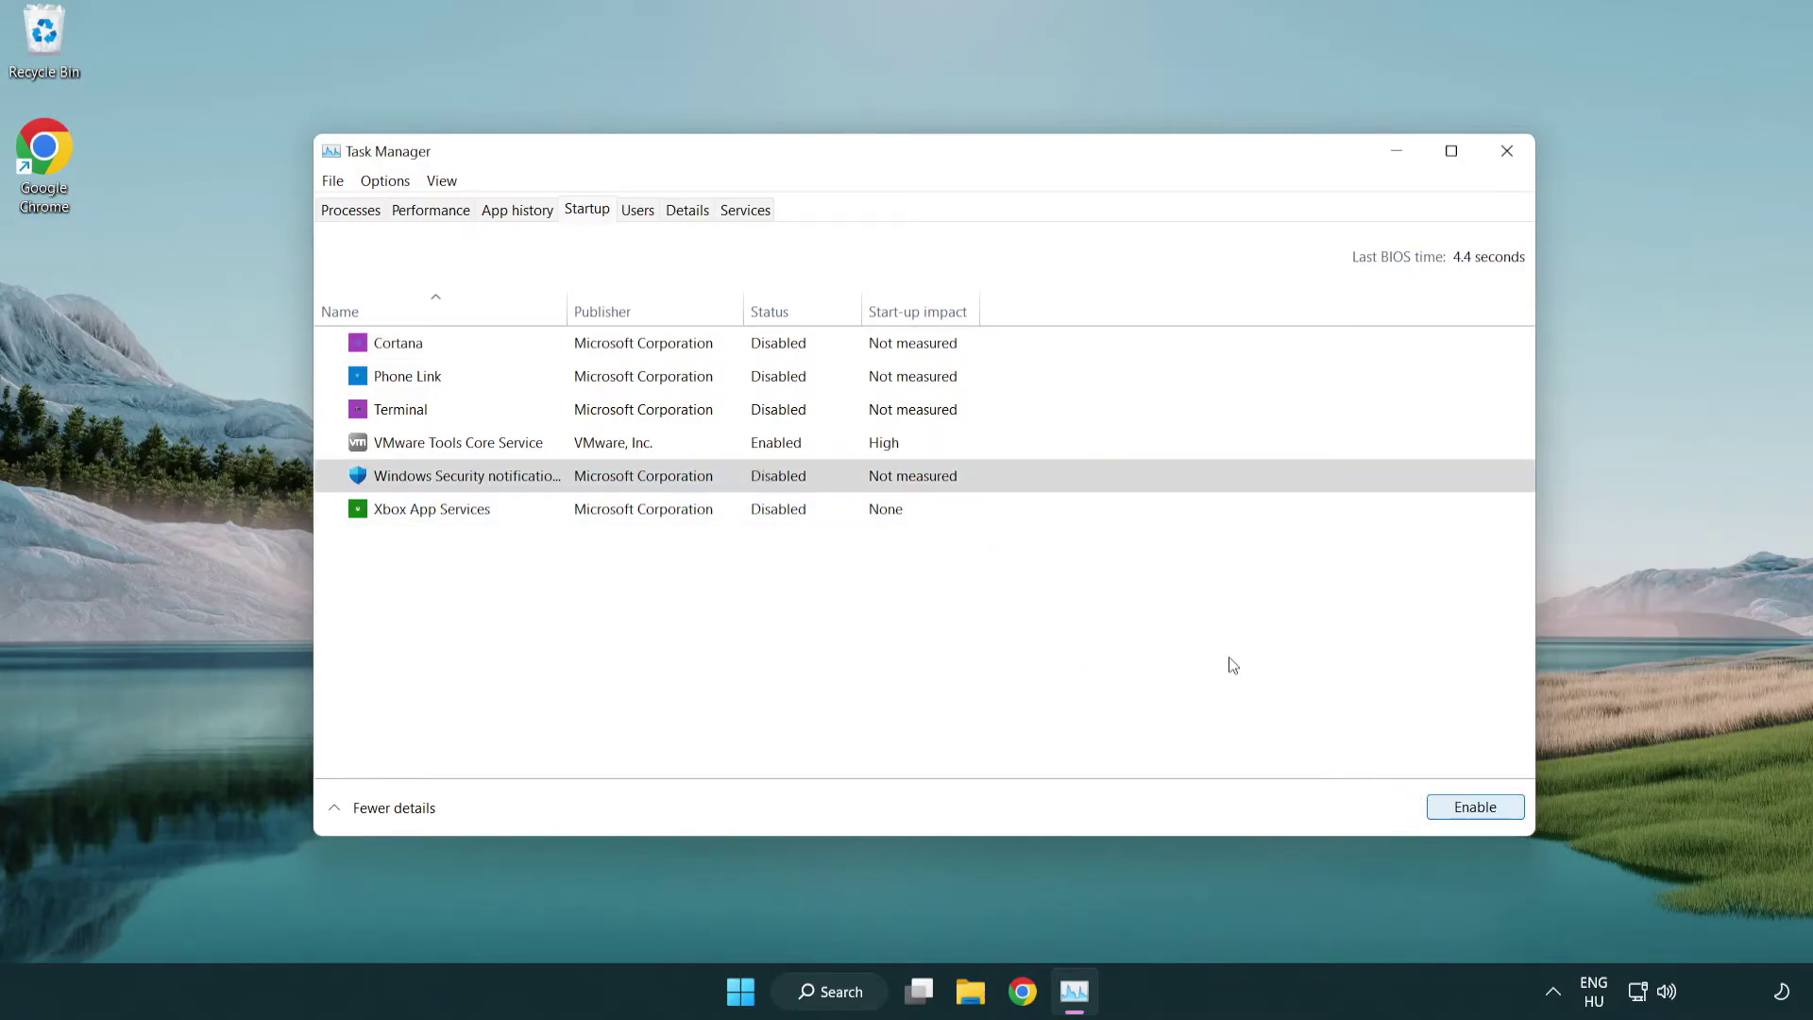
{"action": "left_click", "coordinate": [1511, 163]}
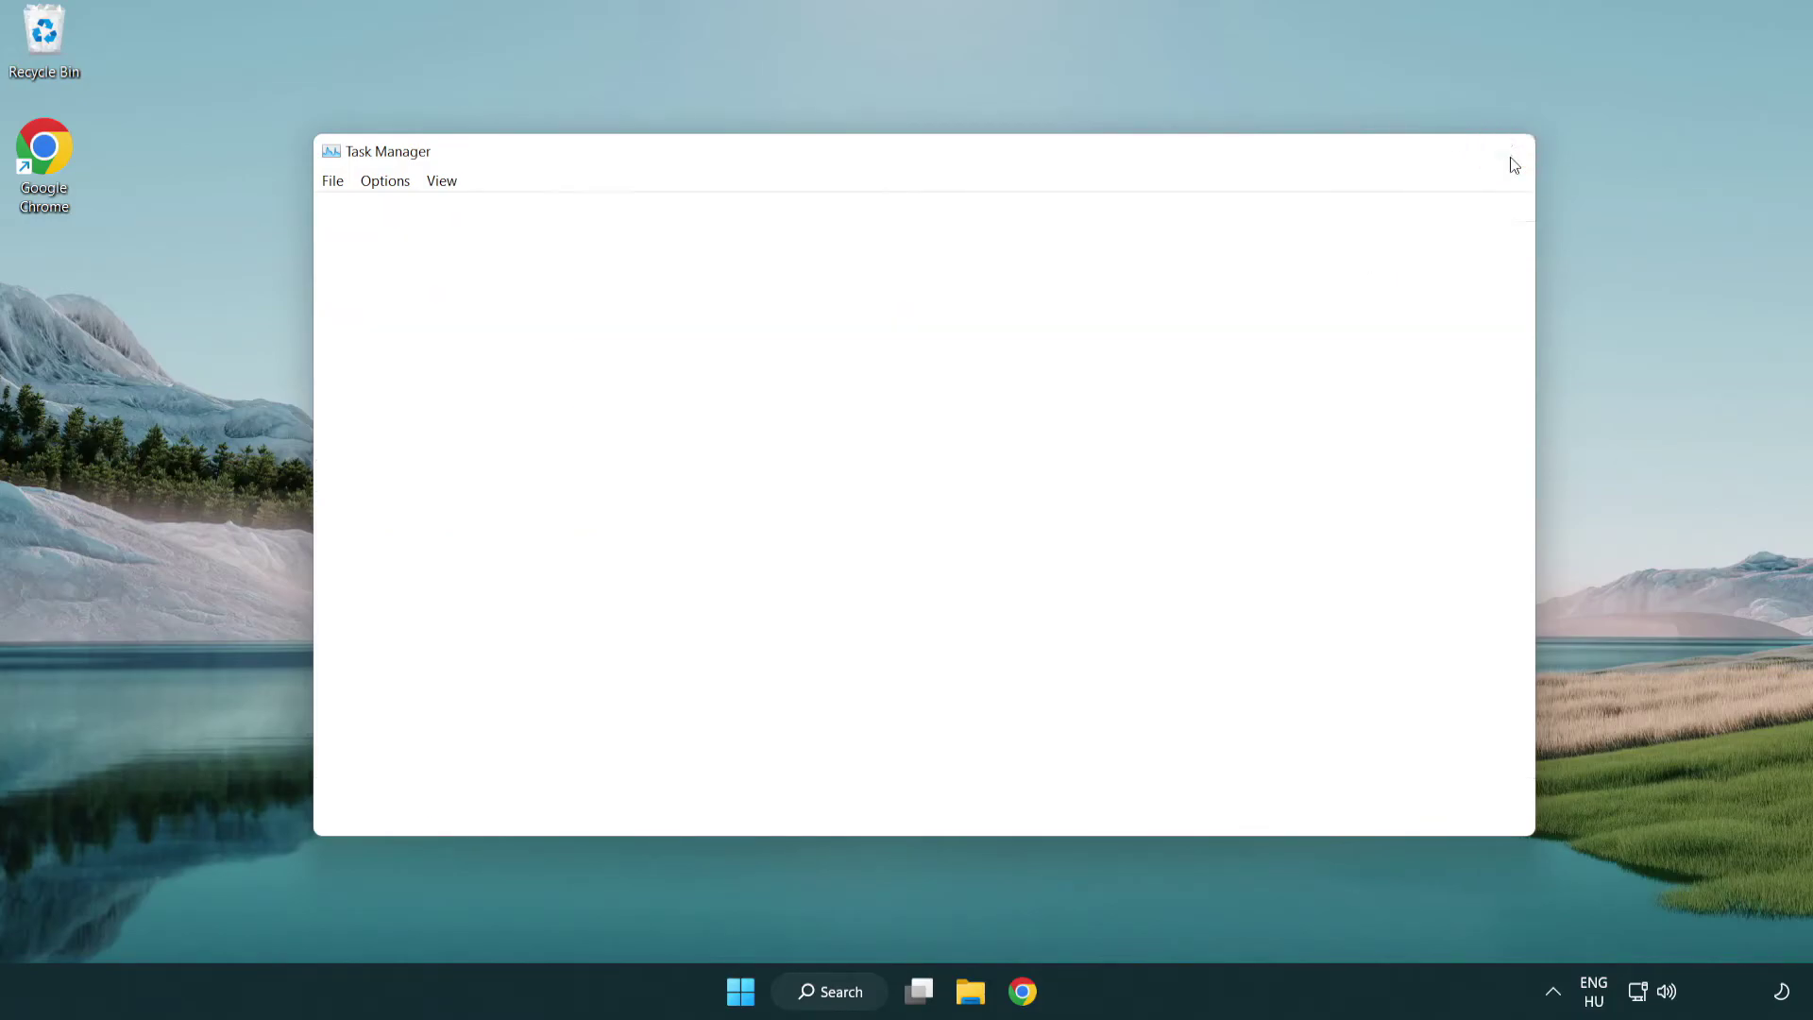
Search for 'security' and launch the Windows Security app
{"action": "left_click", "coordinate": [866, 991]}
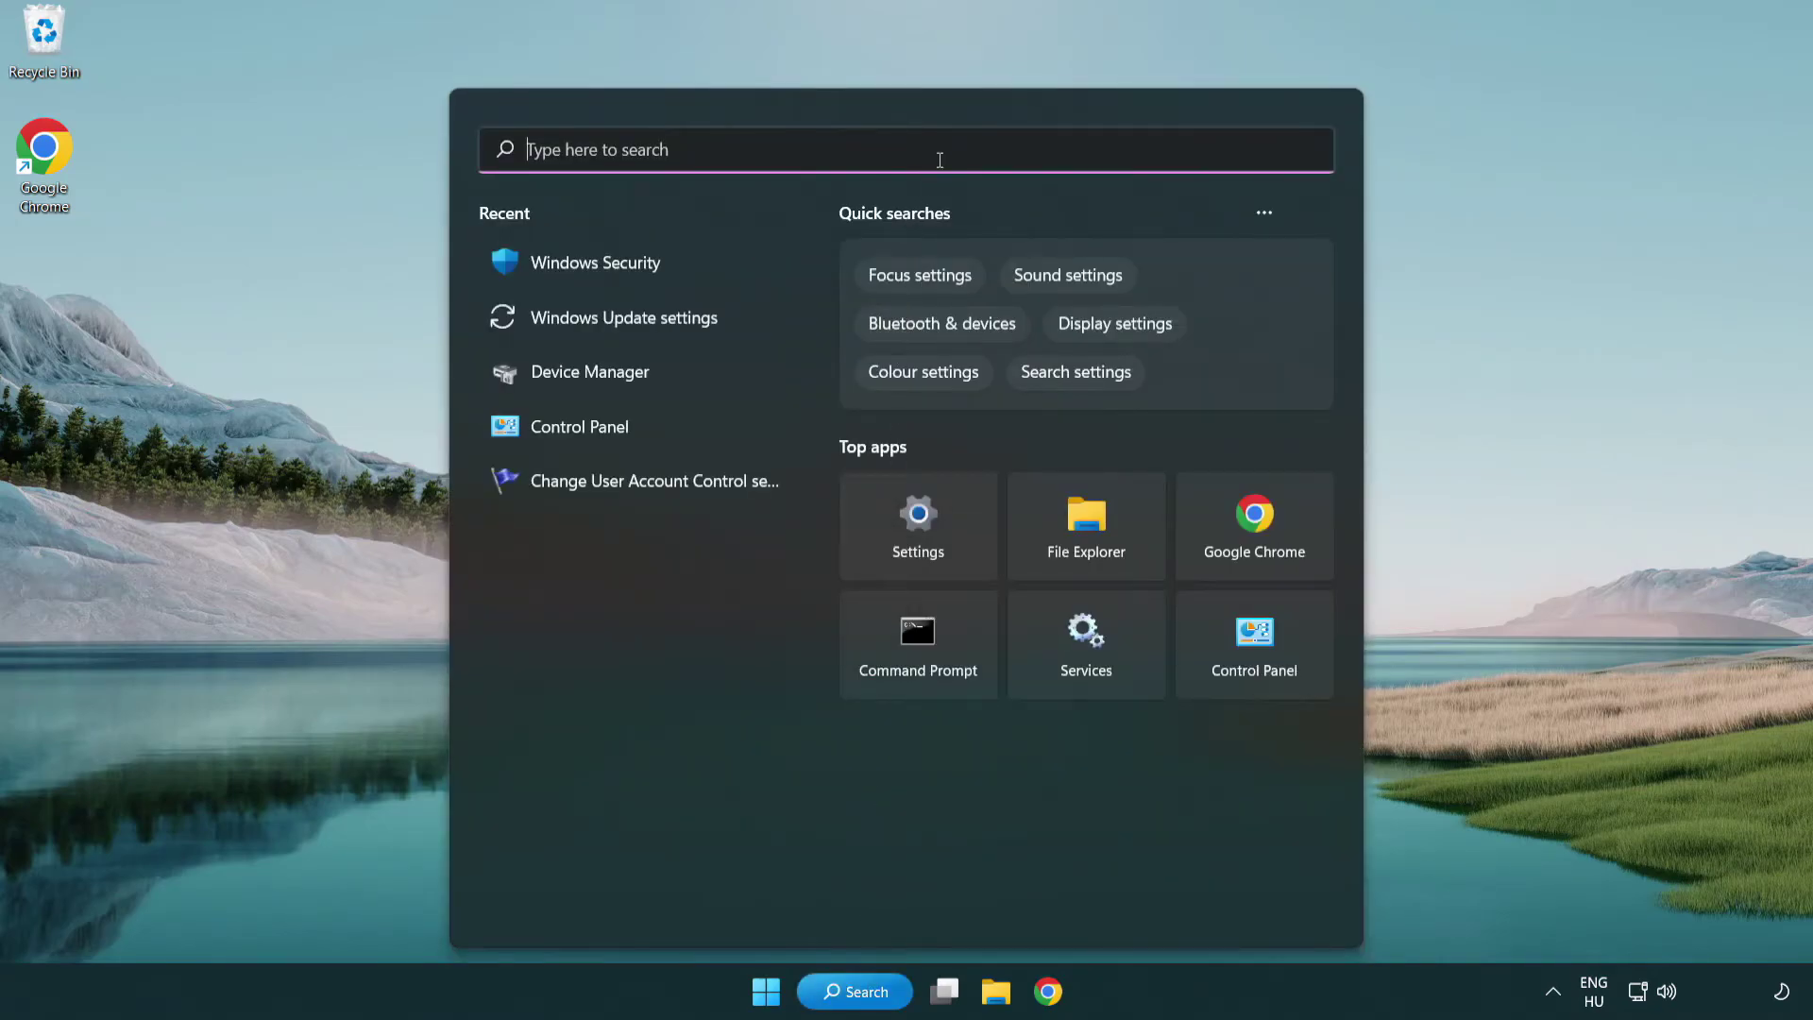
{"action": "type", "text": "secu"}
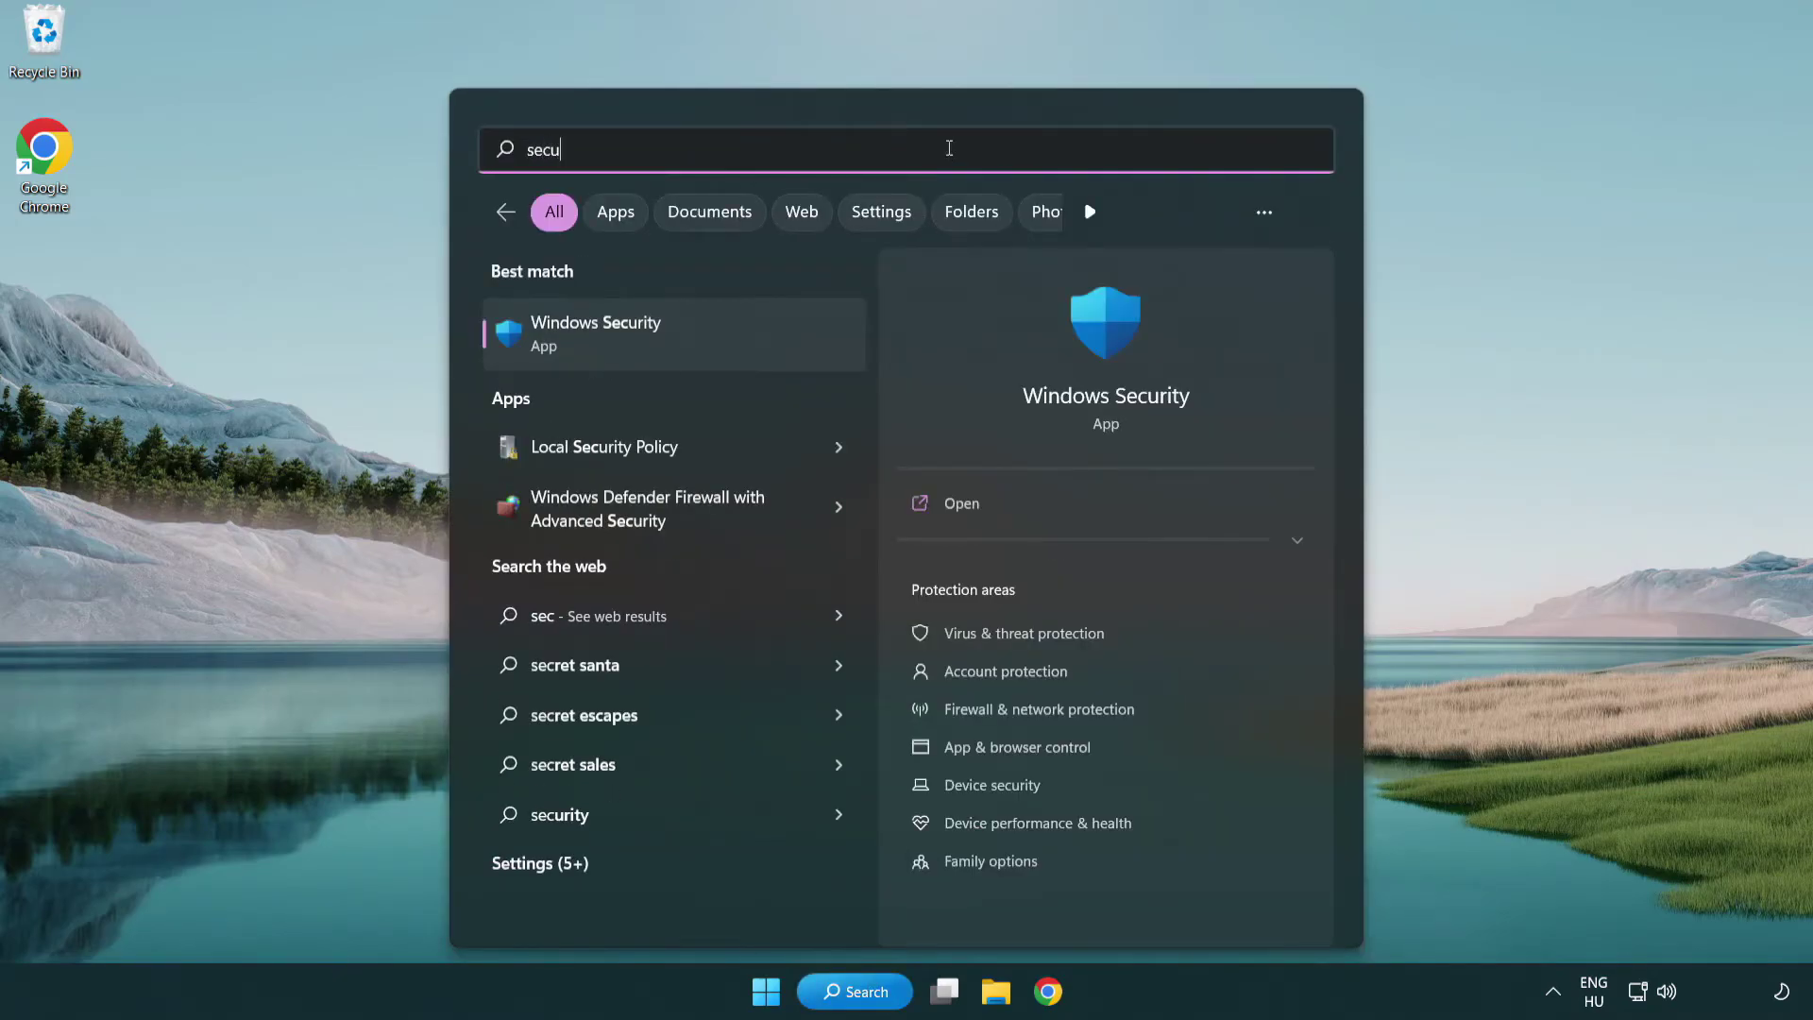
{"action": "type", "text": "ri"}
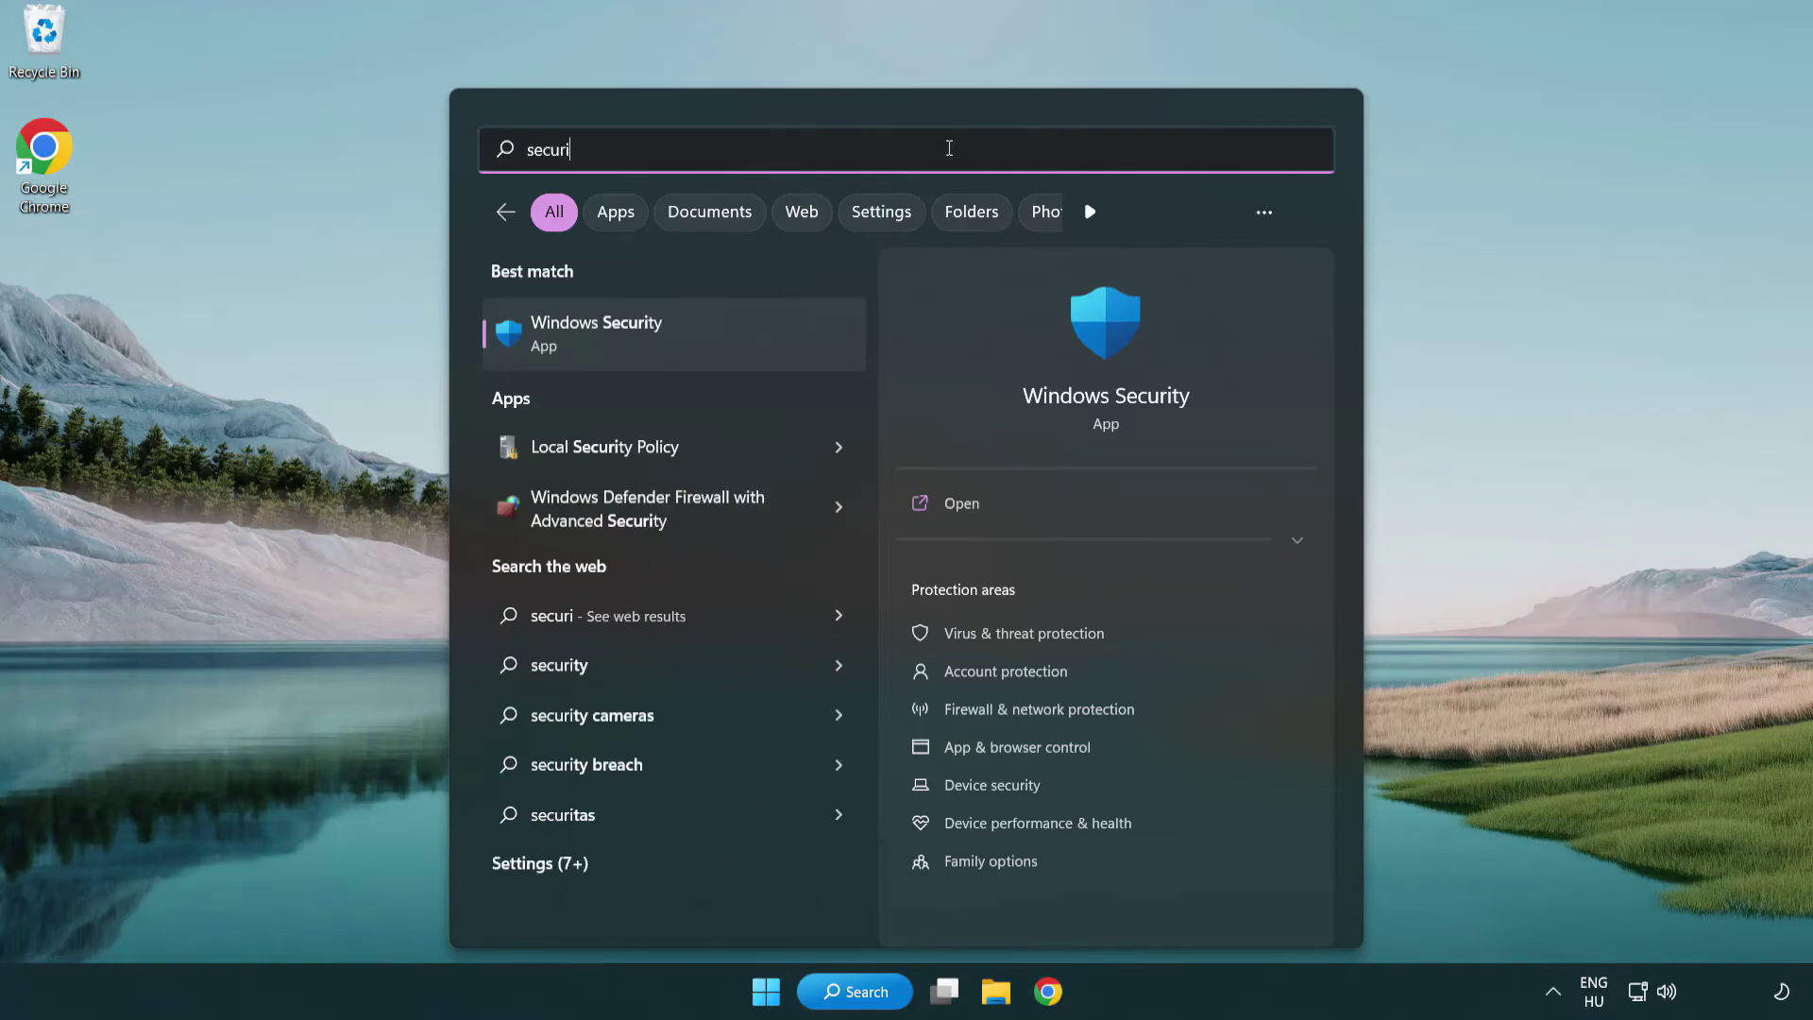
{"action": "type", "text": "ty"}
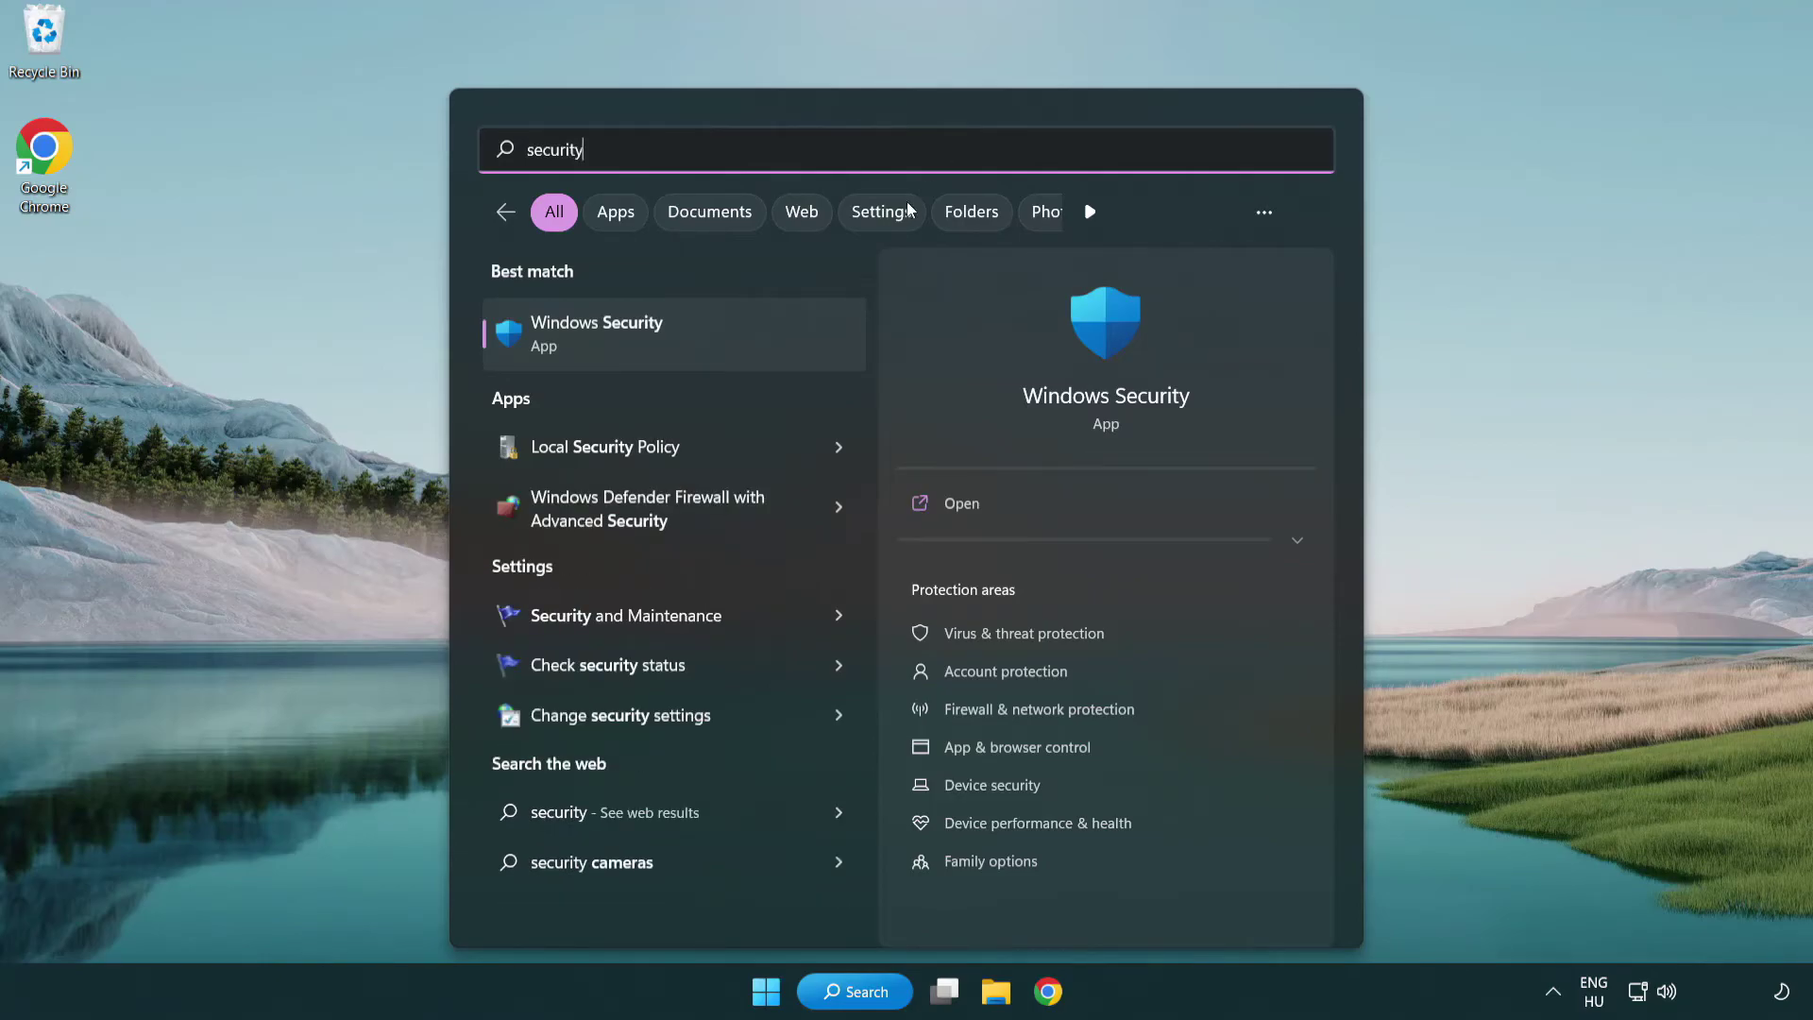
{"action": "left_click", "coordinate": [740, 347]}
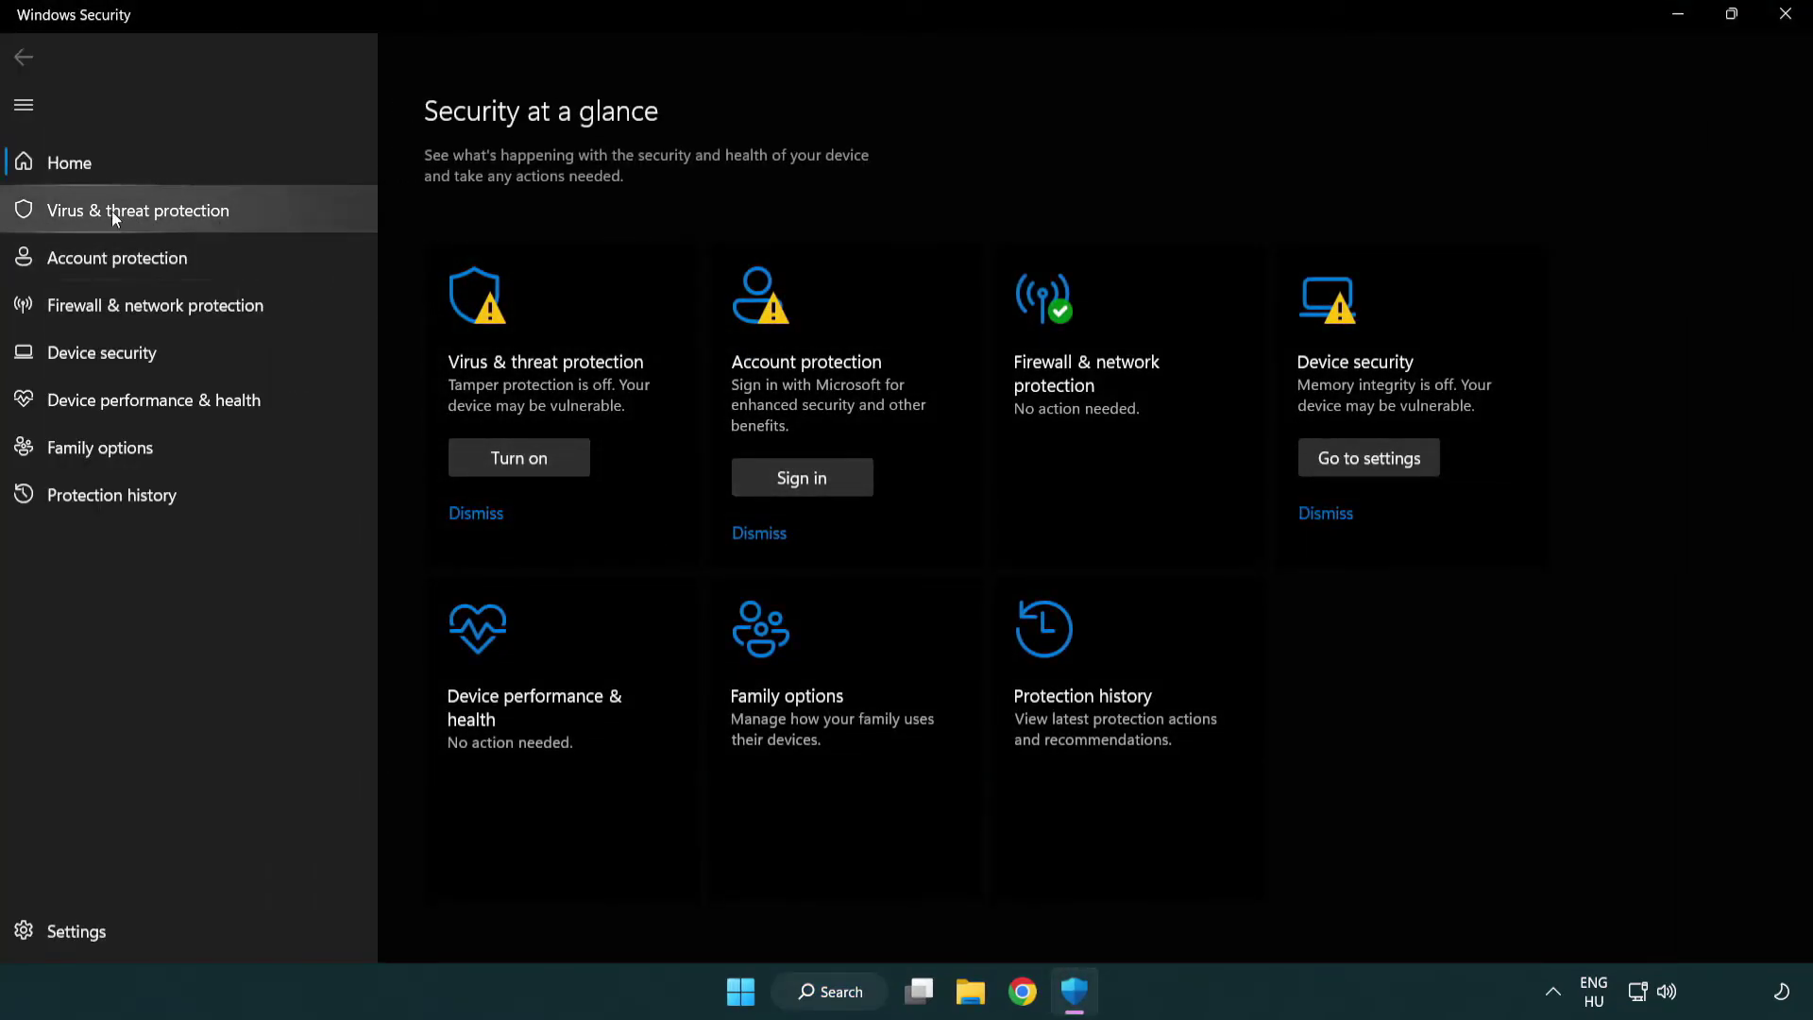
Go into Virus & threat protection settings and open Add or remove exclusions
{"action": "left_click", "coordinate": [273, 208]}
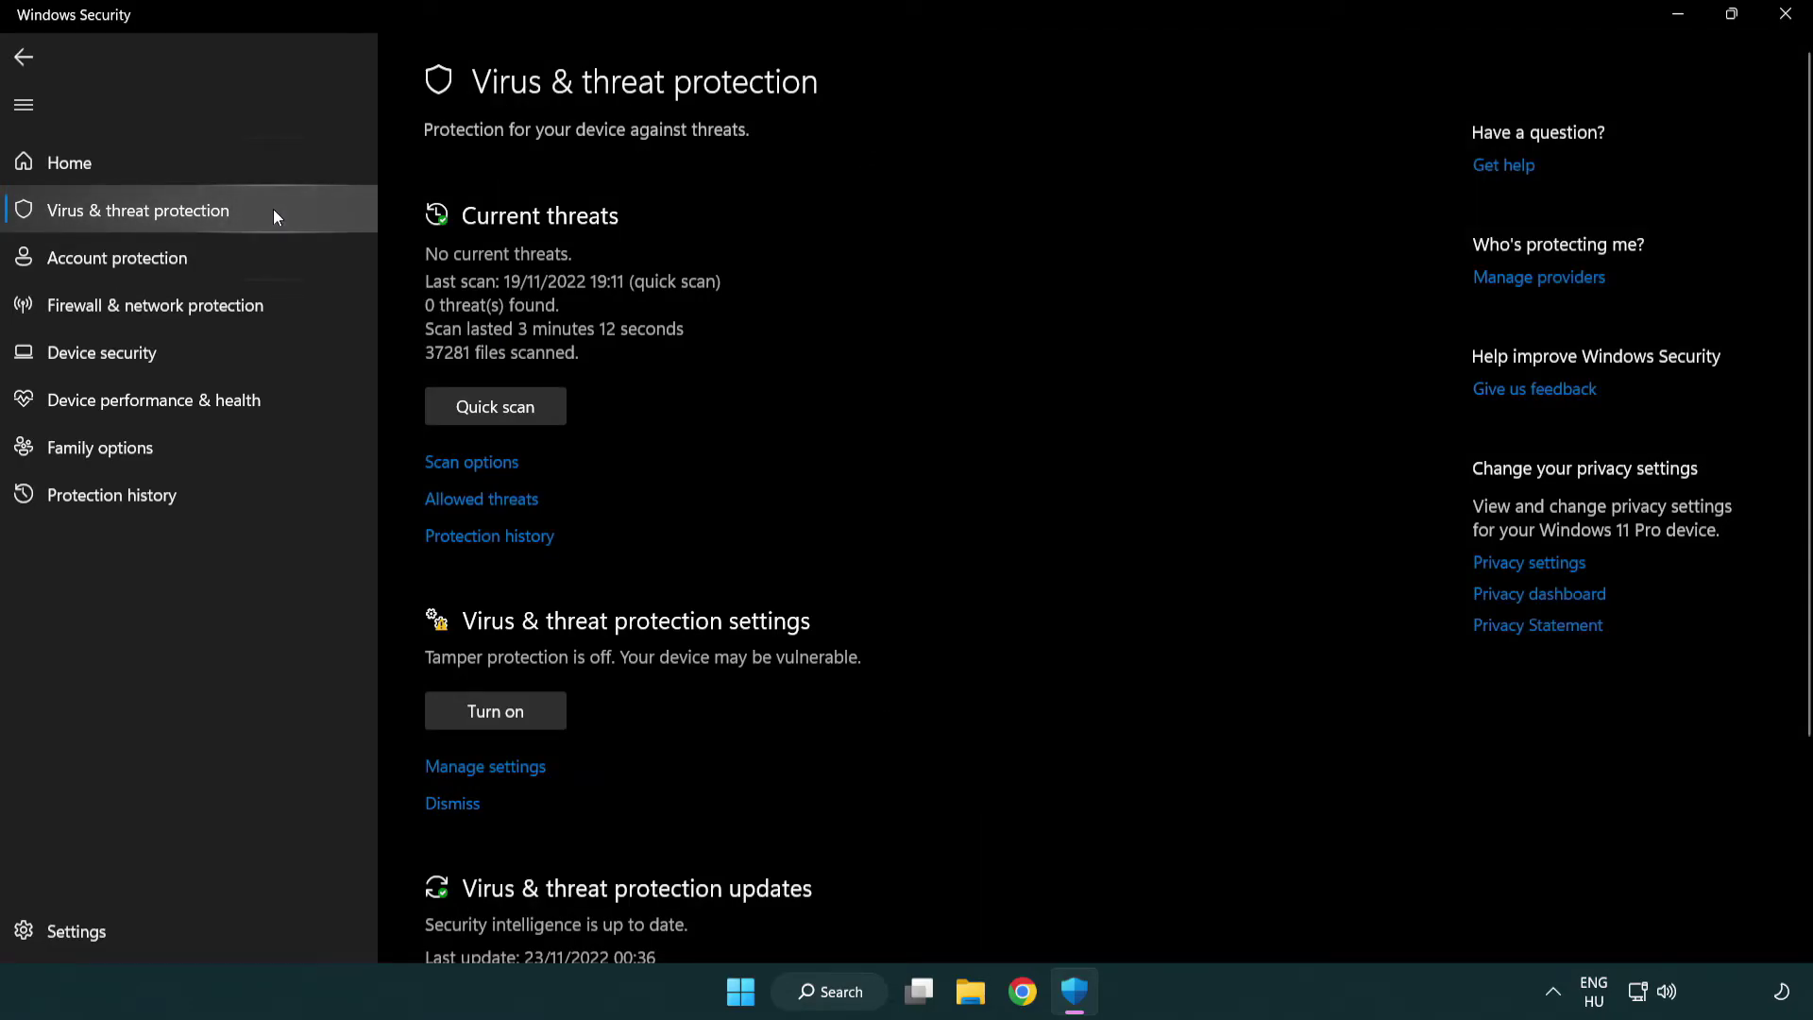
{"action": "scroll", "coordinate": [523, 387], "scroll_direction": "down", "scroll_amount": 2}
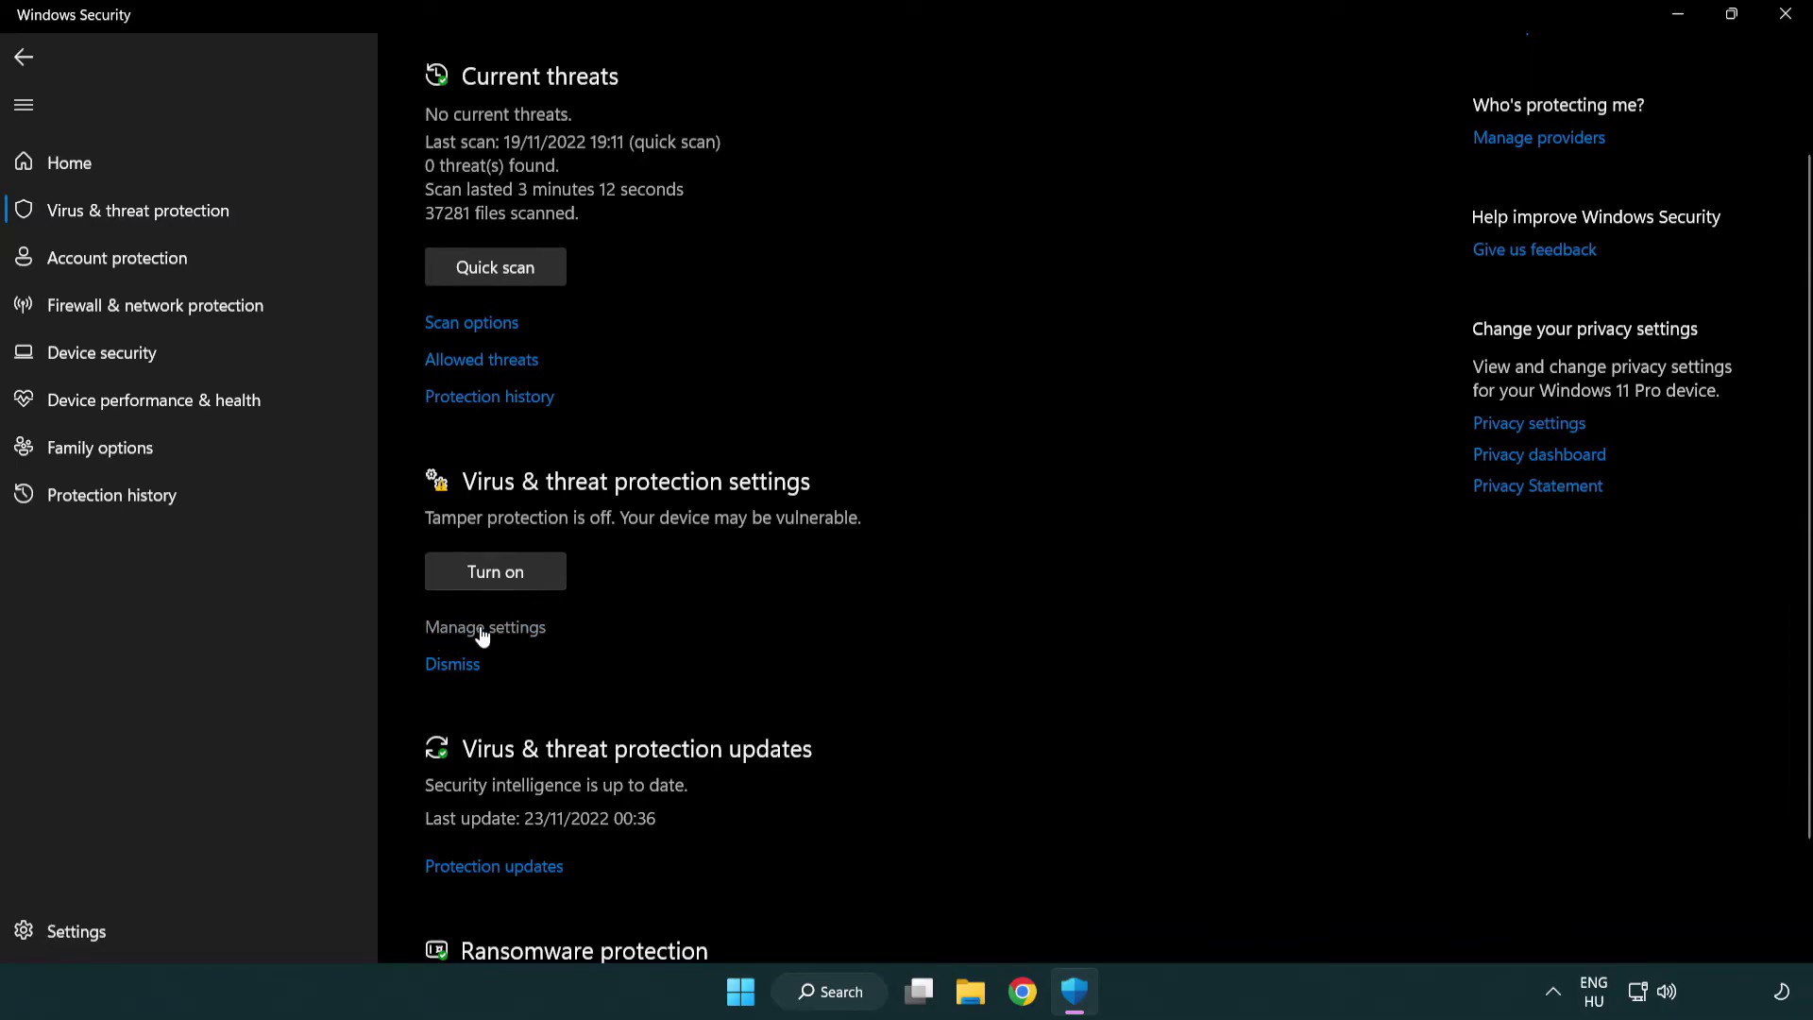
{"action": "left_click", "coordinate": [480, 627]}
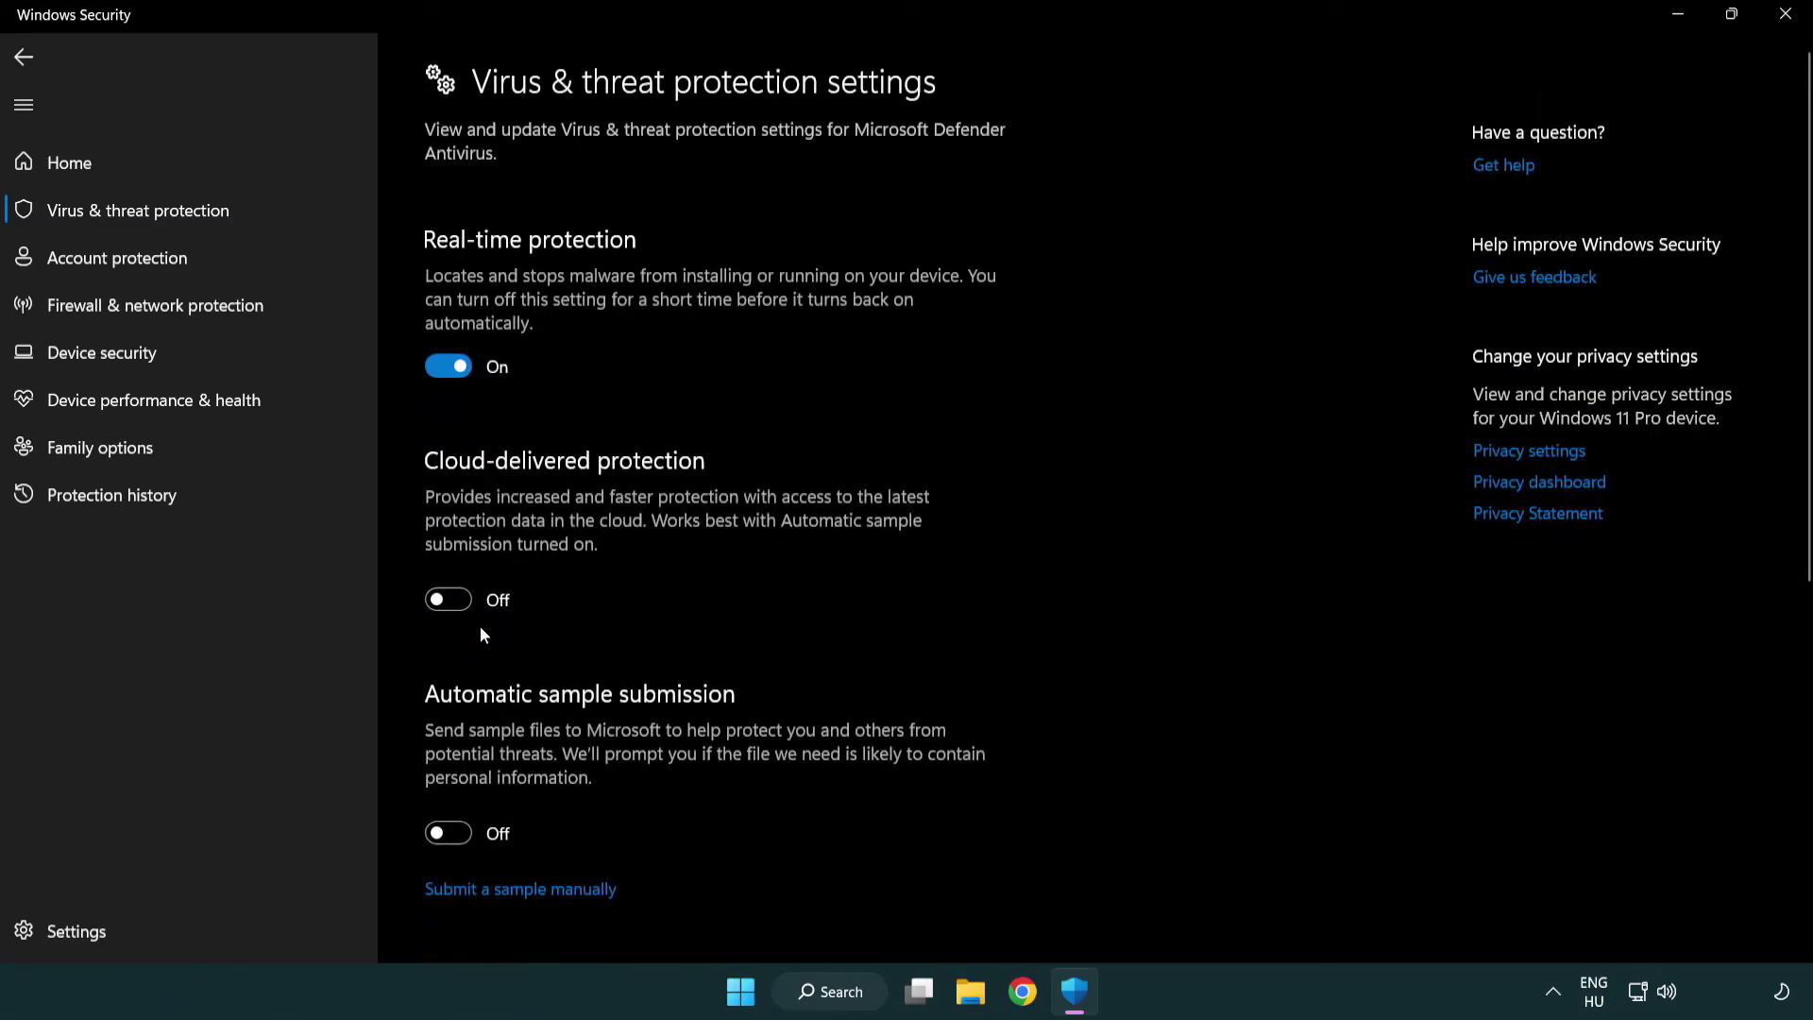
{"action": "scroll", "coordinate": [483, 629], "scroll_direction": "down", "scroll_amount": 1}
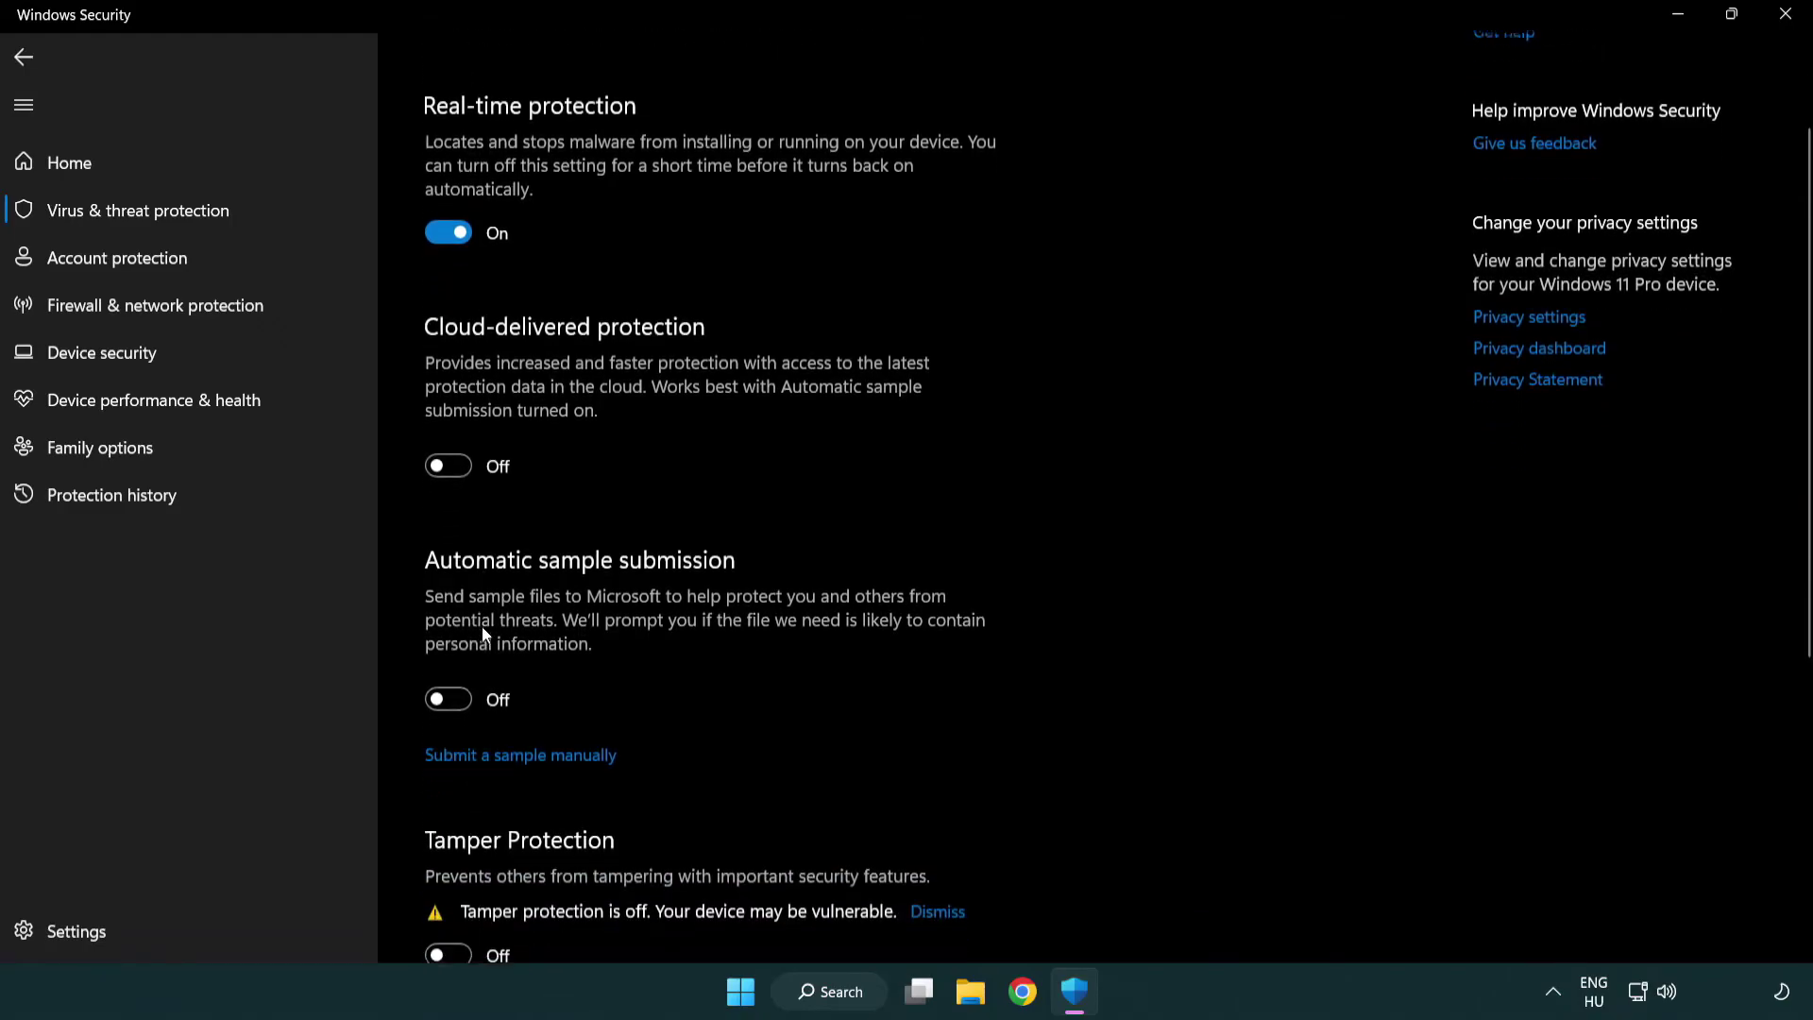
{"action": "scroll", "coordinate": [483, 629], "scroll_direction": "down", "scroll_amount": 1}
{"action": "scroll", "coordinate": [482, 629], "scroll_direction": "down", "scroll_amount": 2}
{"action": "scroll", "coordinate": [484, 630], "scroll_direction": "down", "scroll_amount": 1}
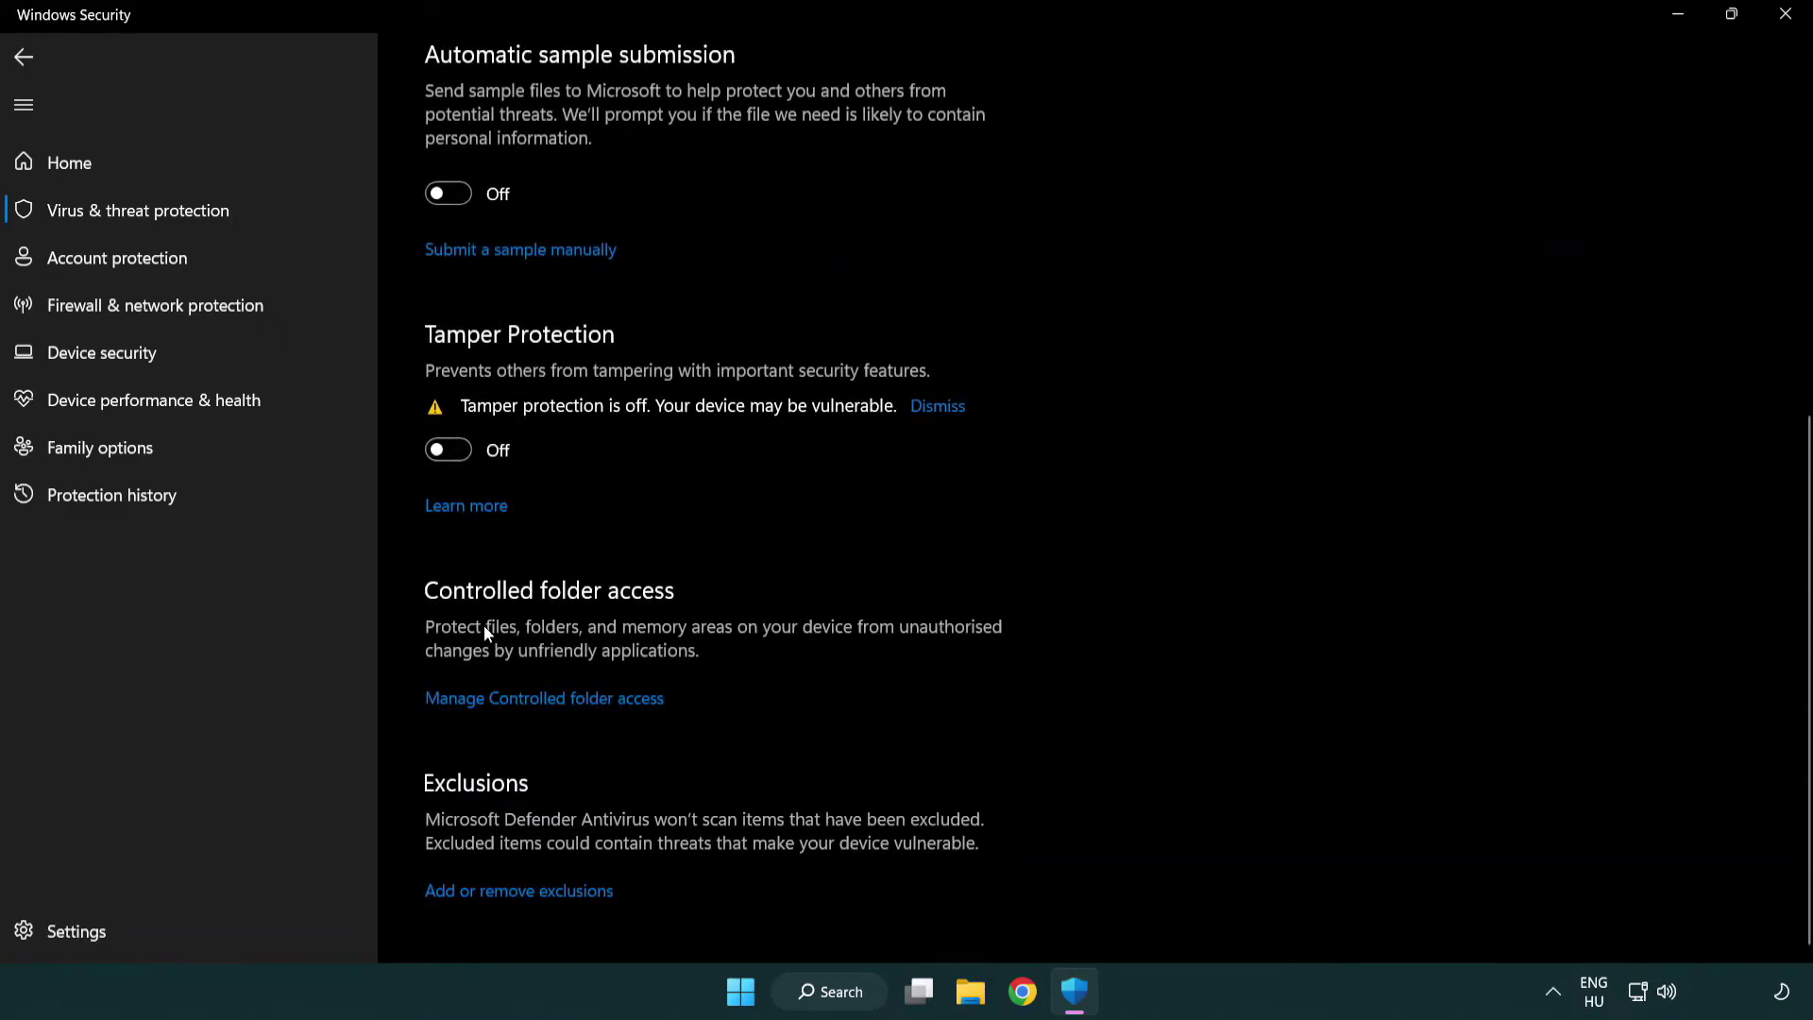
{"action": "left_click", "coordinate": [524, 891]}
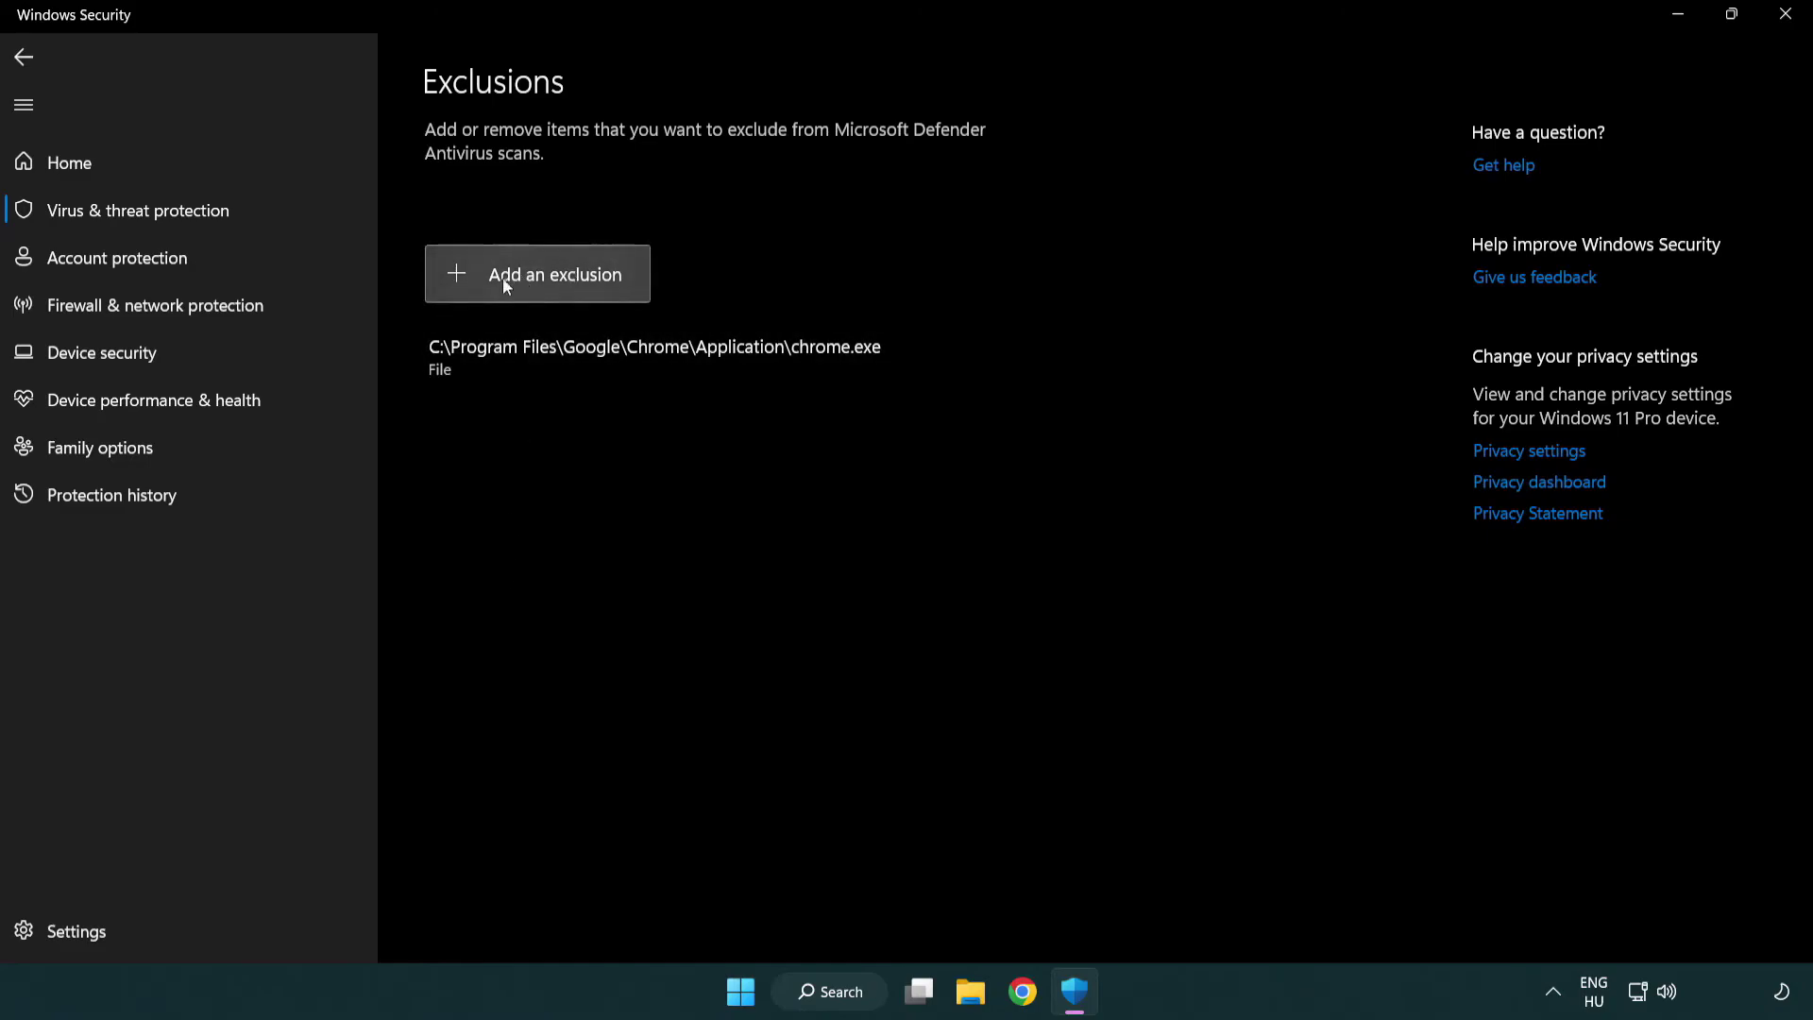
Add a File exclusion for the shortcut in C:\Program Files (x86)\NOT WORKING APP
{"action": "left_click", "coordinate": [543, 277]}
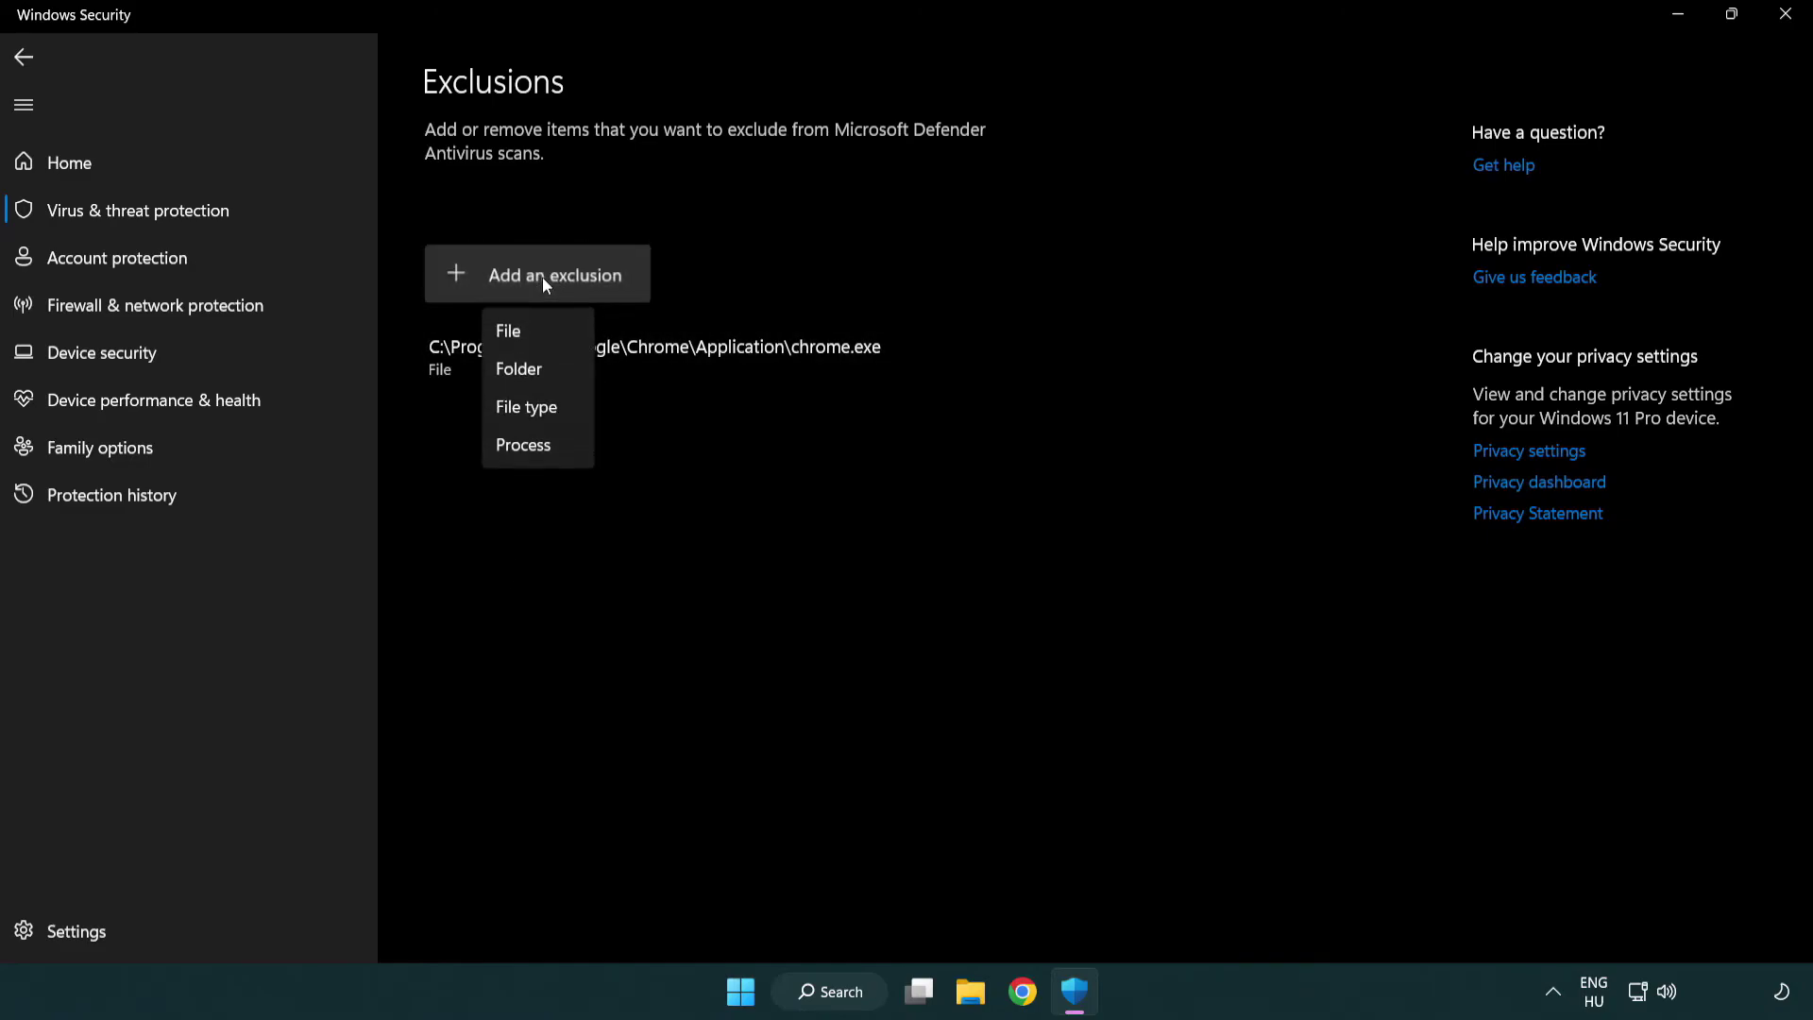
{"action": "left_click", "coordinate": [545, 333]}
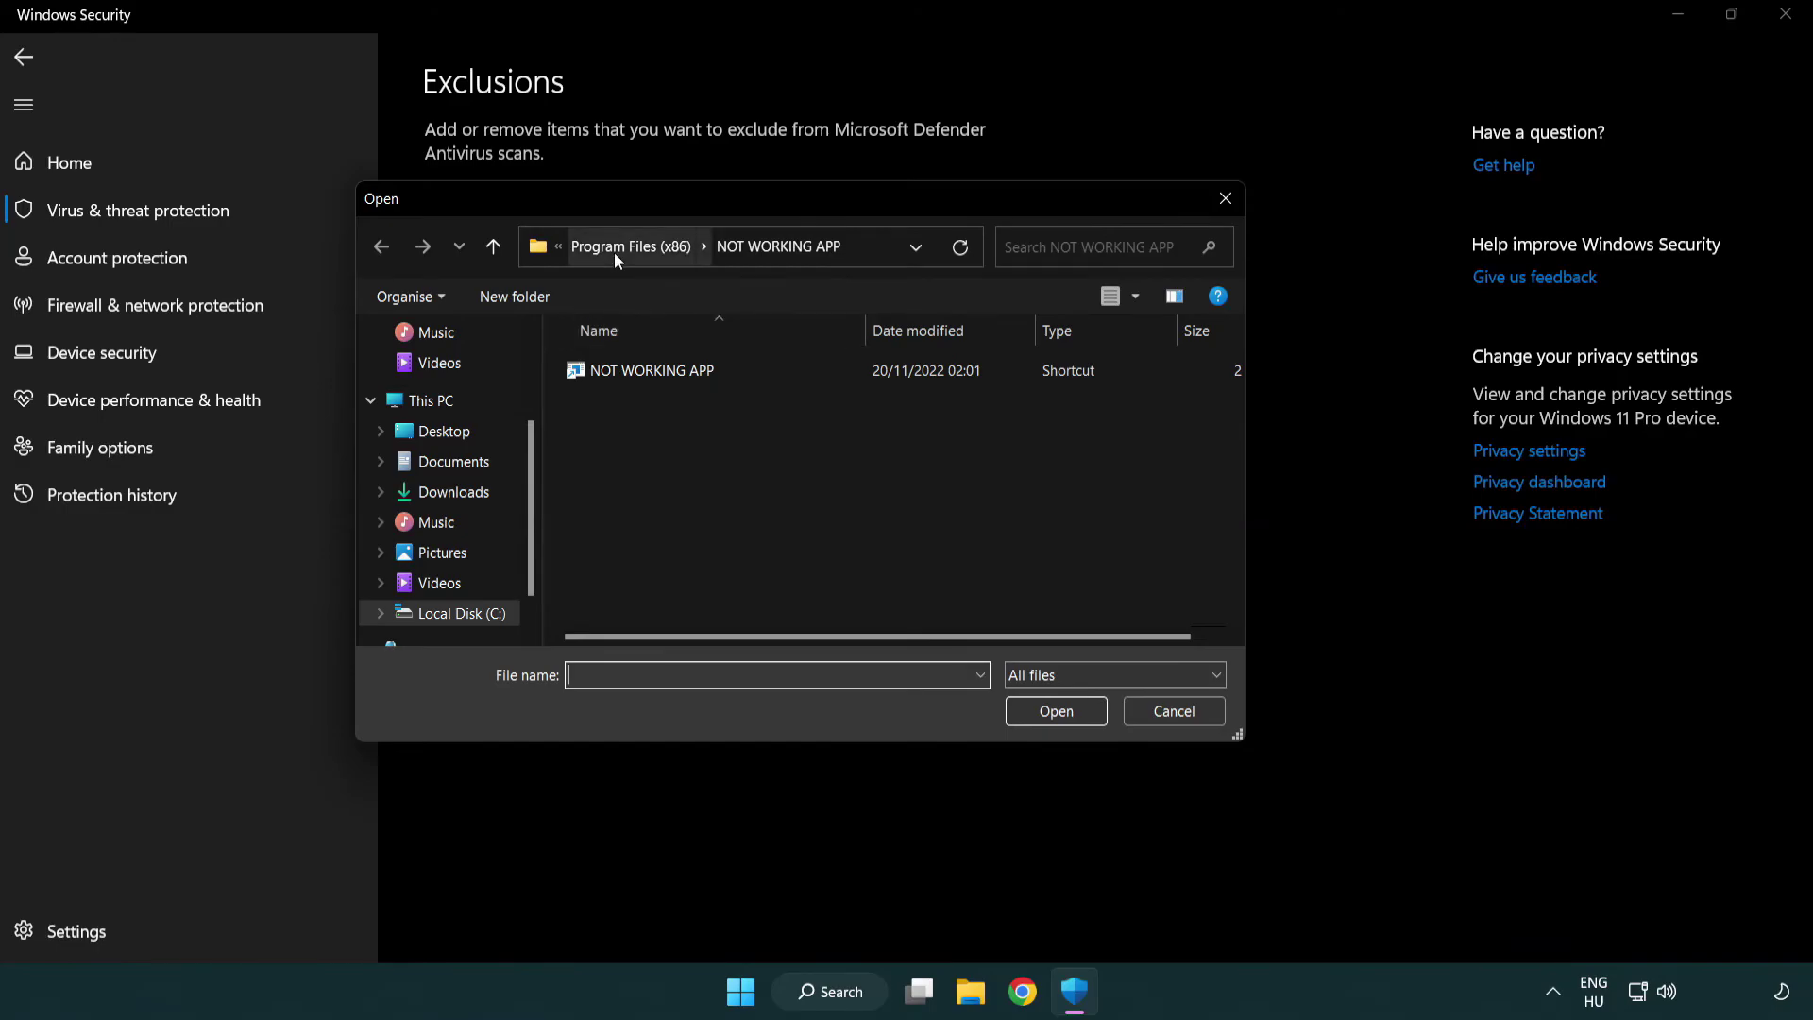
{"action": "left_click", "coordinate": [613, 247]}
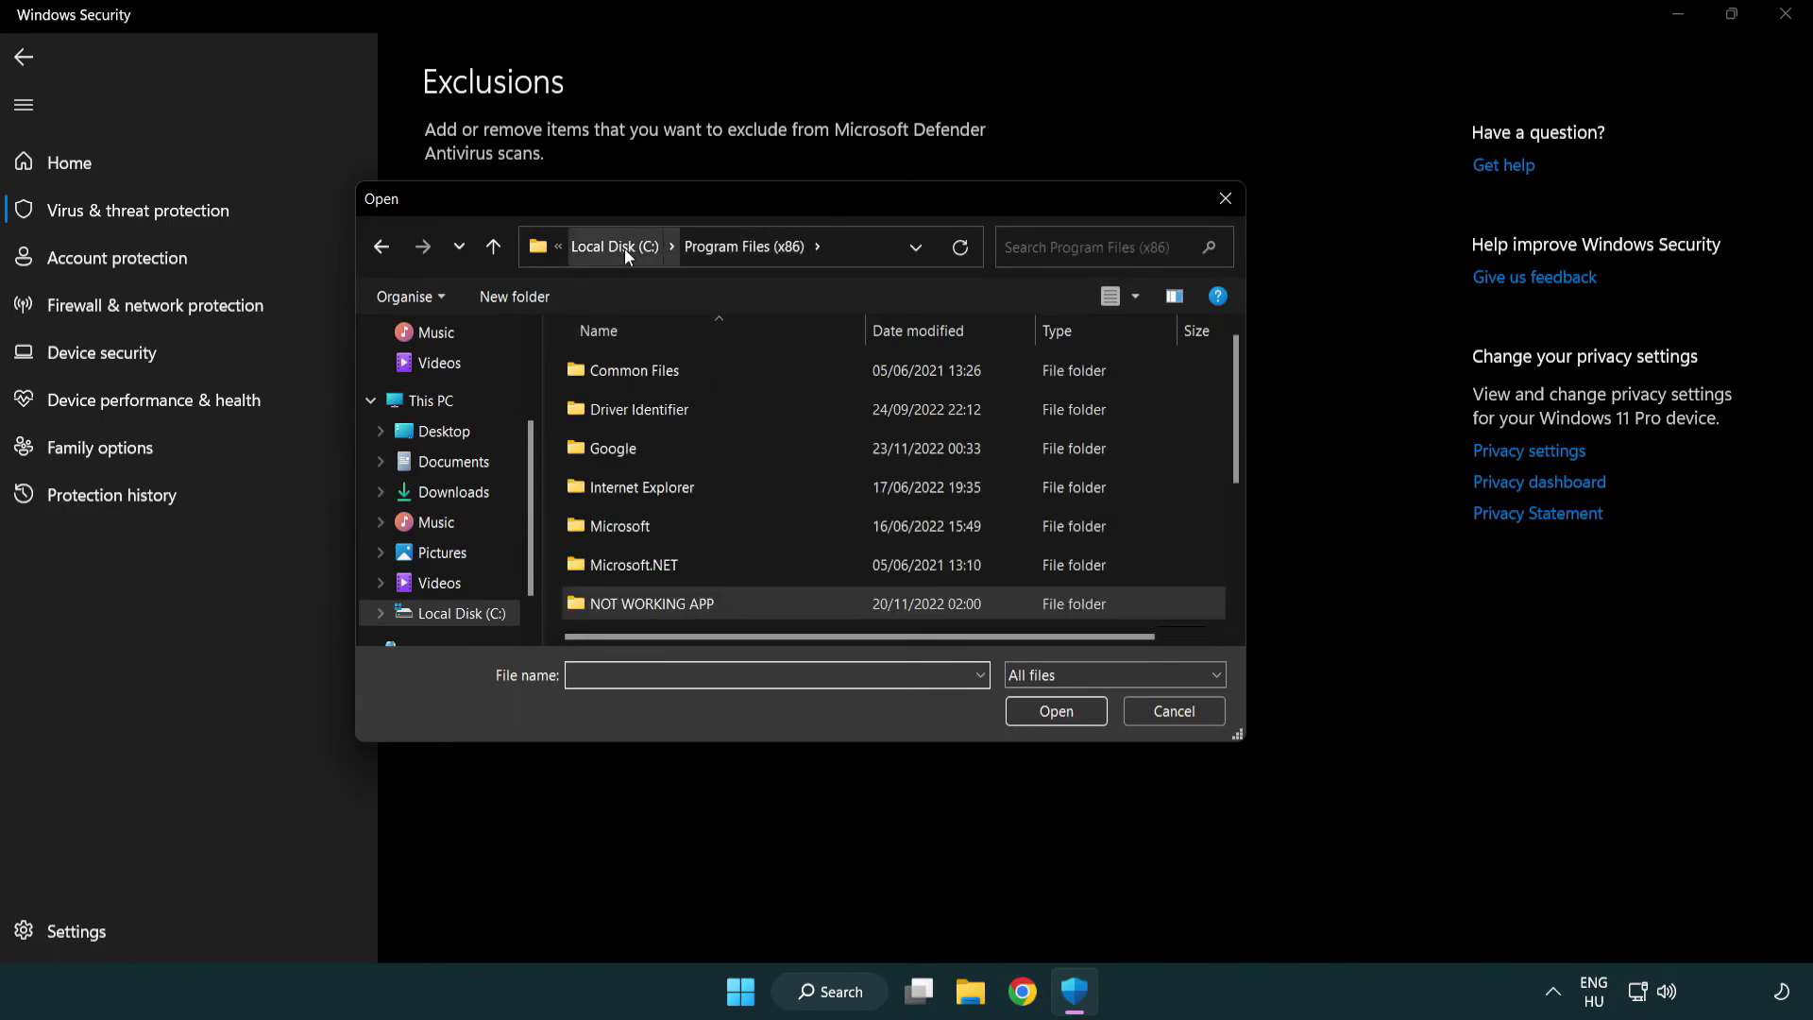
{"action": "left_click", "coordinate": [625, 247]}
{"action": "left_click", "coordinate": [614, 250]}
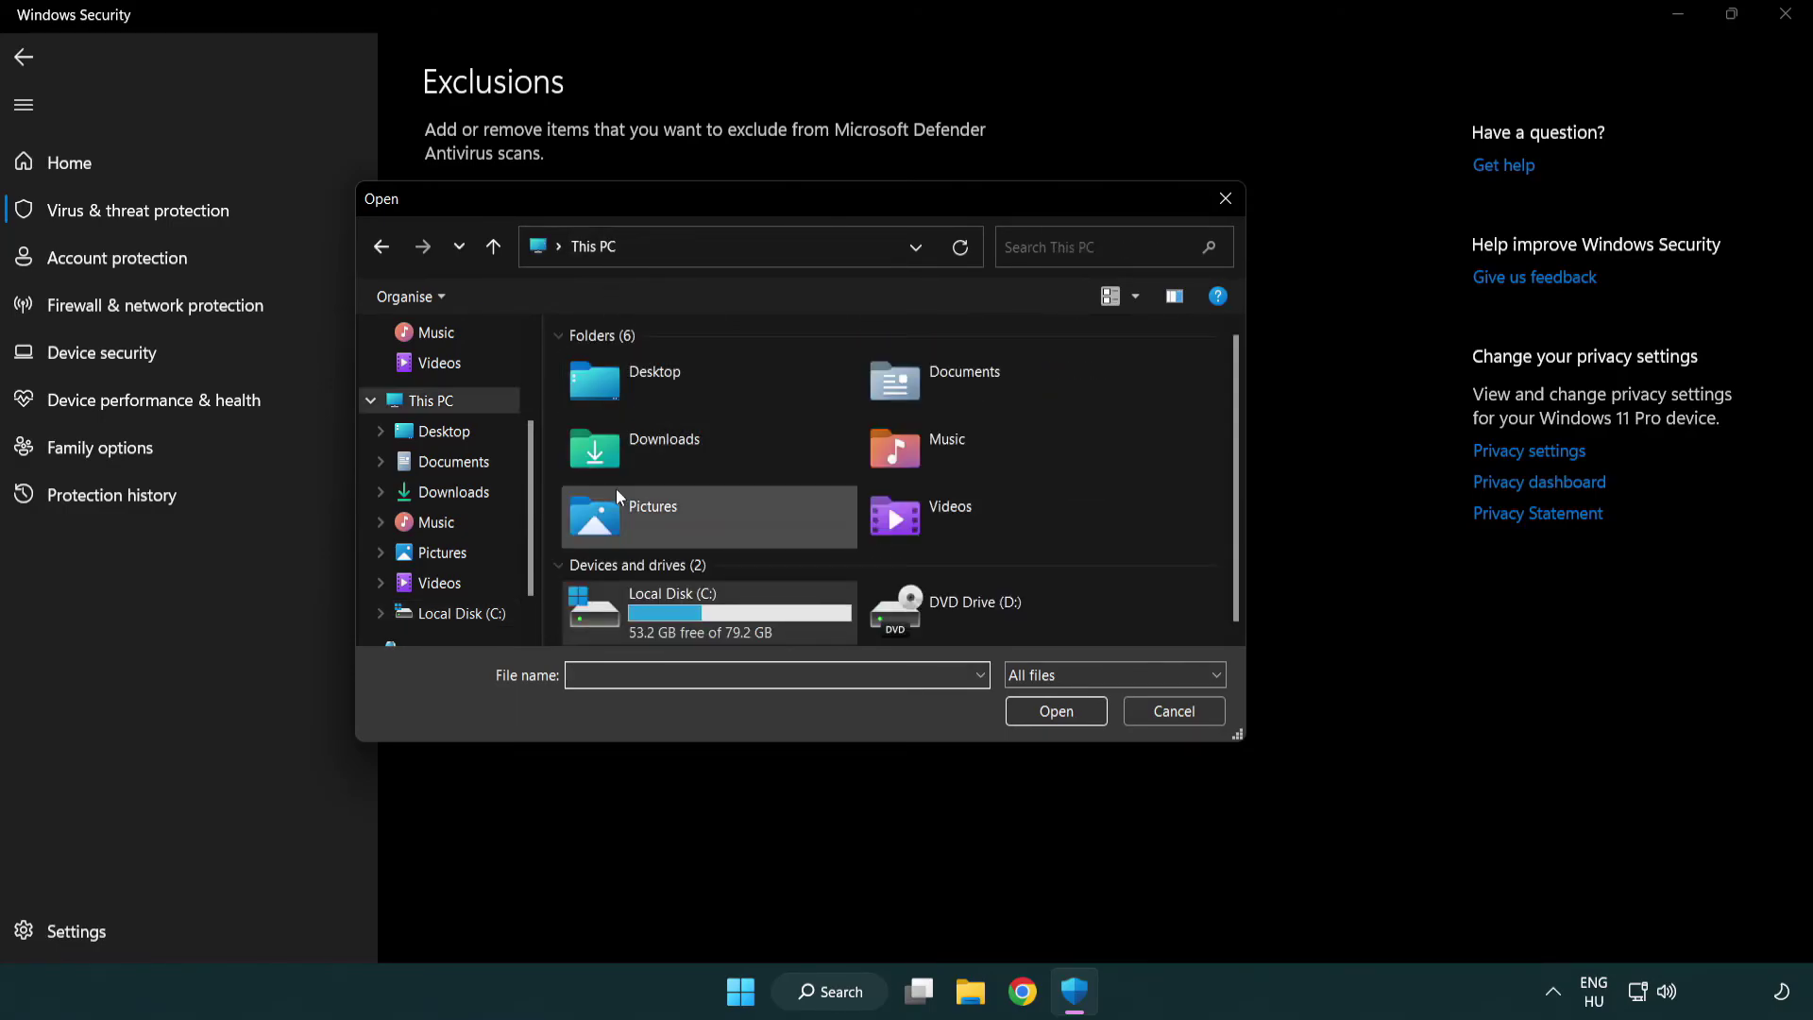
{"action": "double_click", "coordinate": [662, 623]}
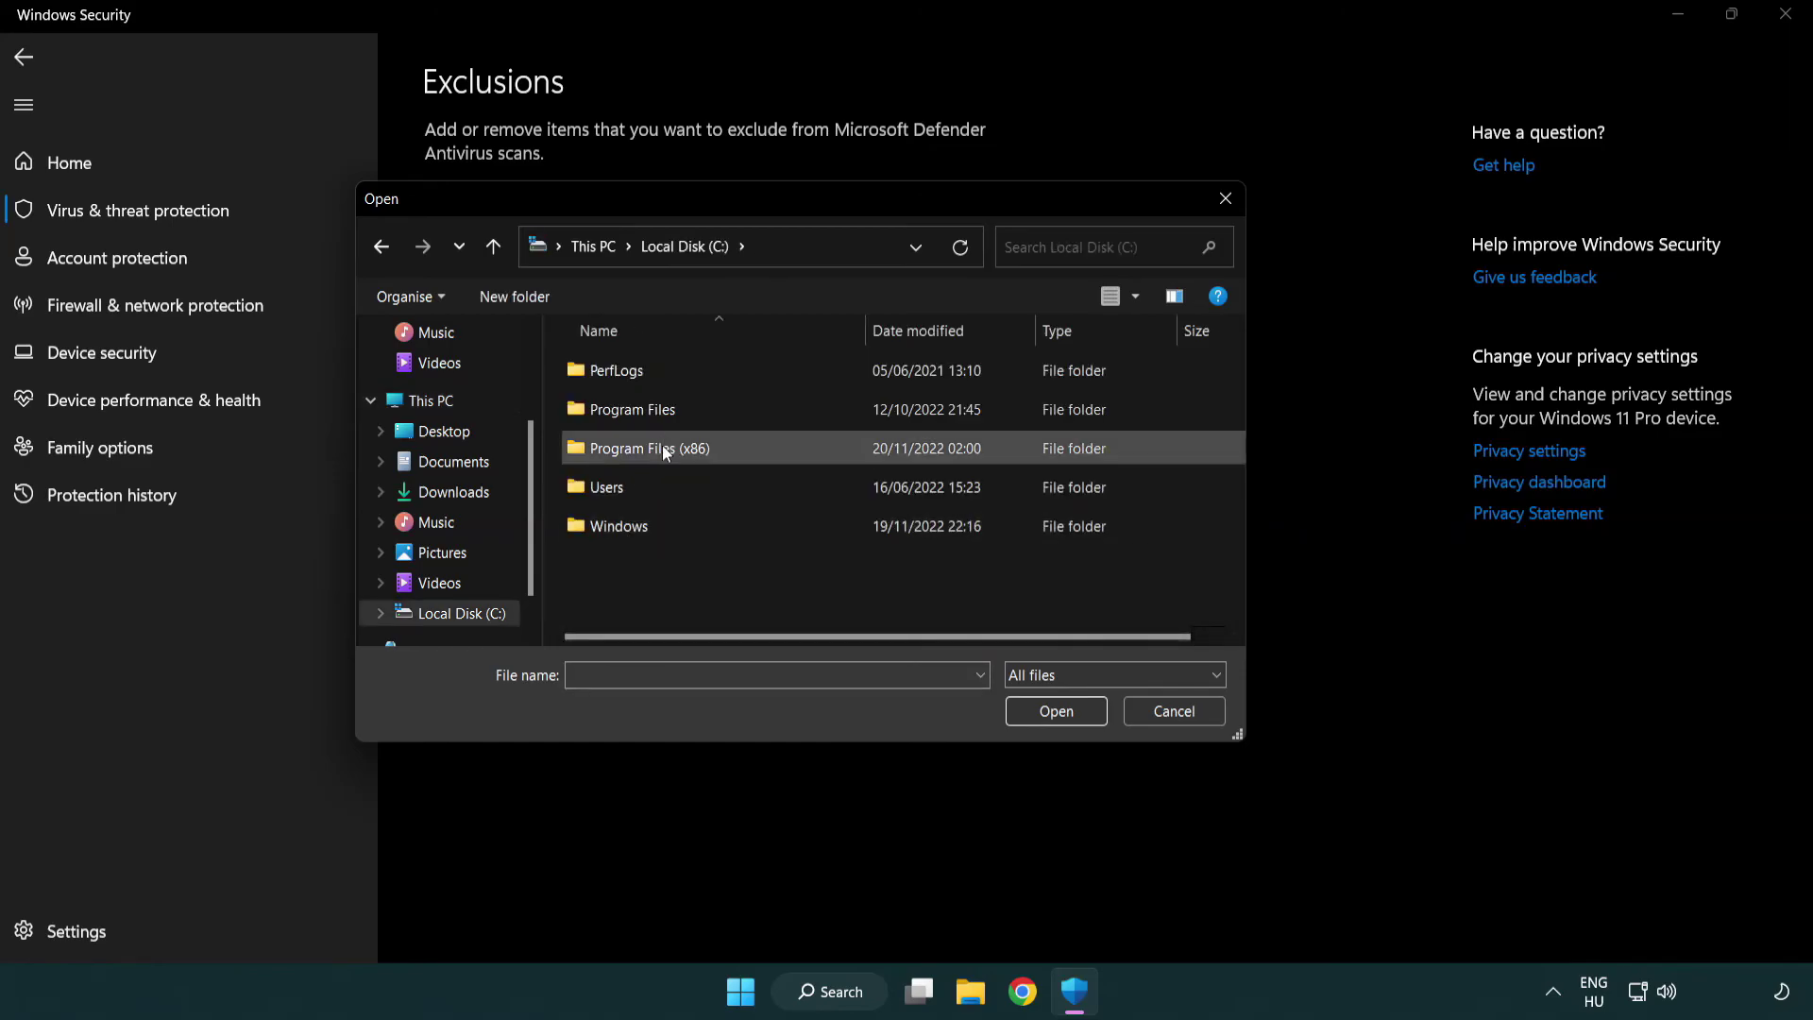
{"action": "double_click", "coordinate": [662, 445]}
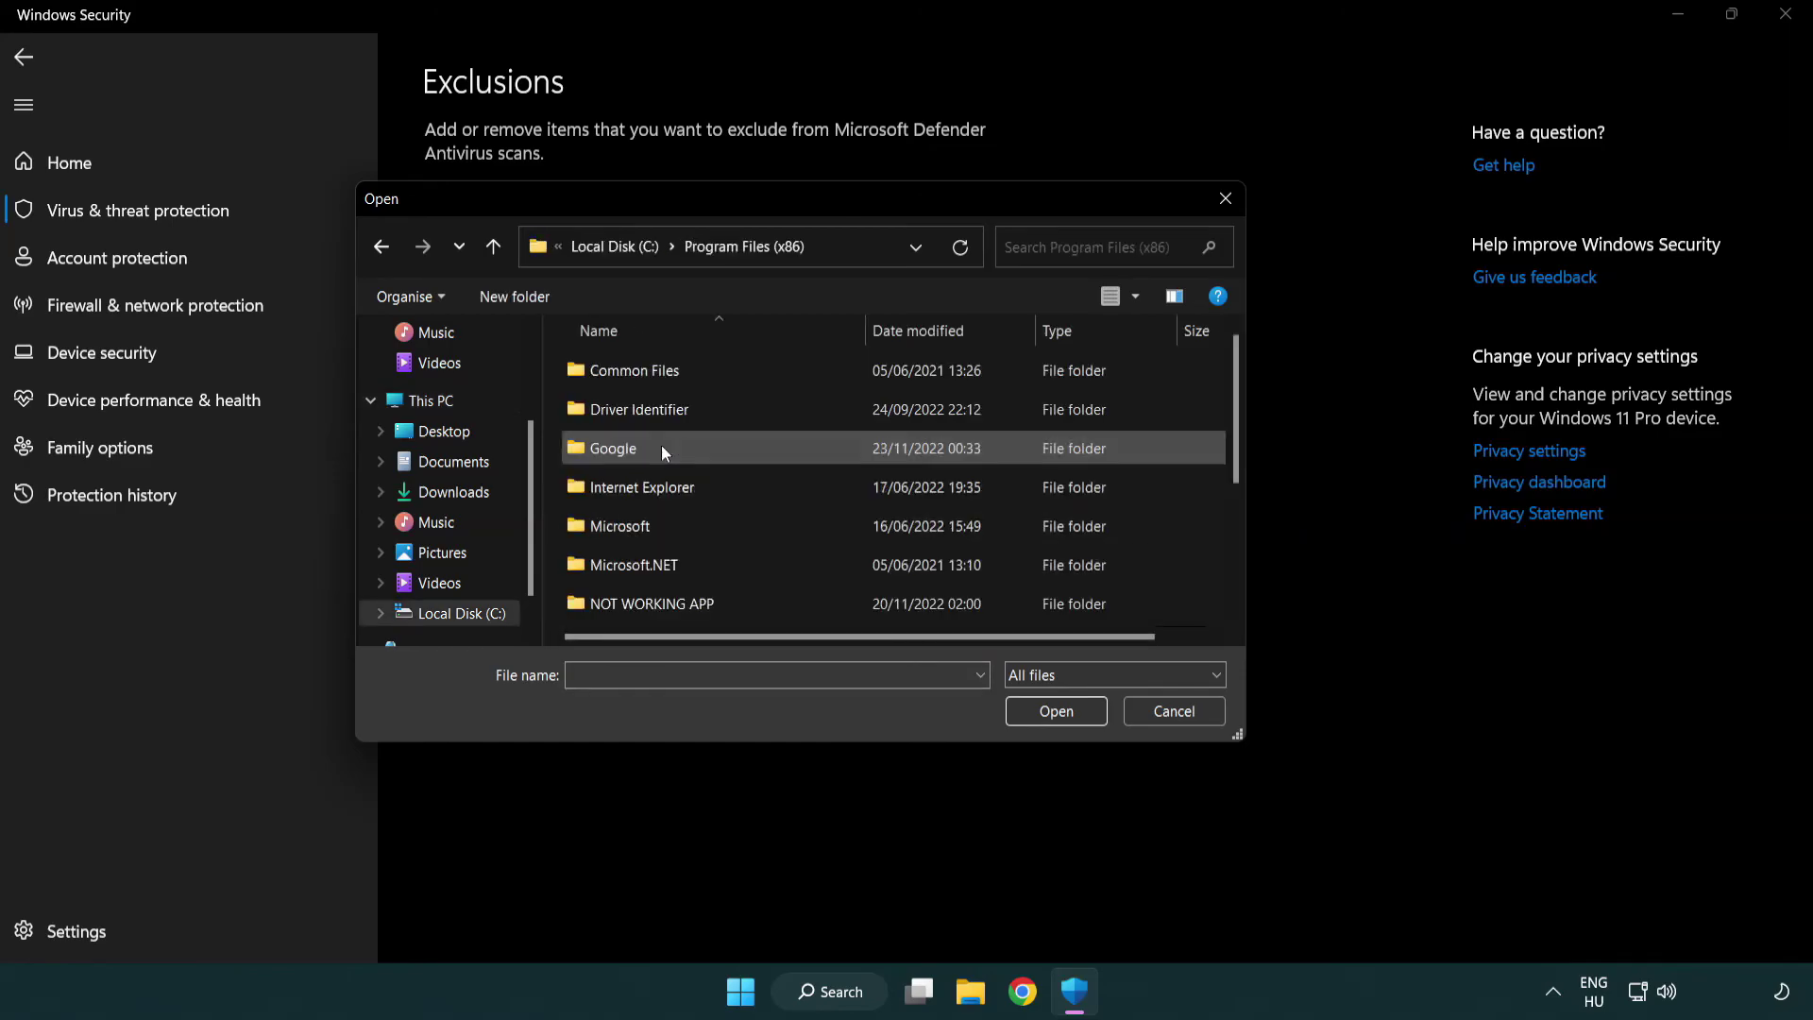
{"action": "double_click", "coordinate": [676, 608]}
{"action": "left_click", "coordinate": [639, 367]}
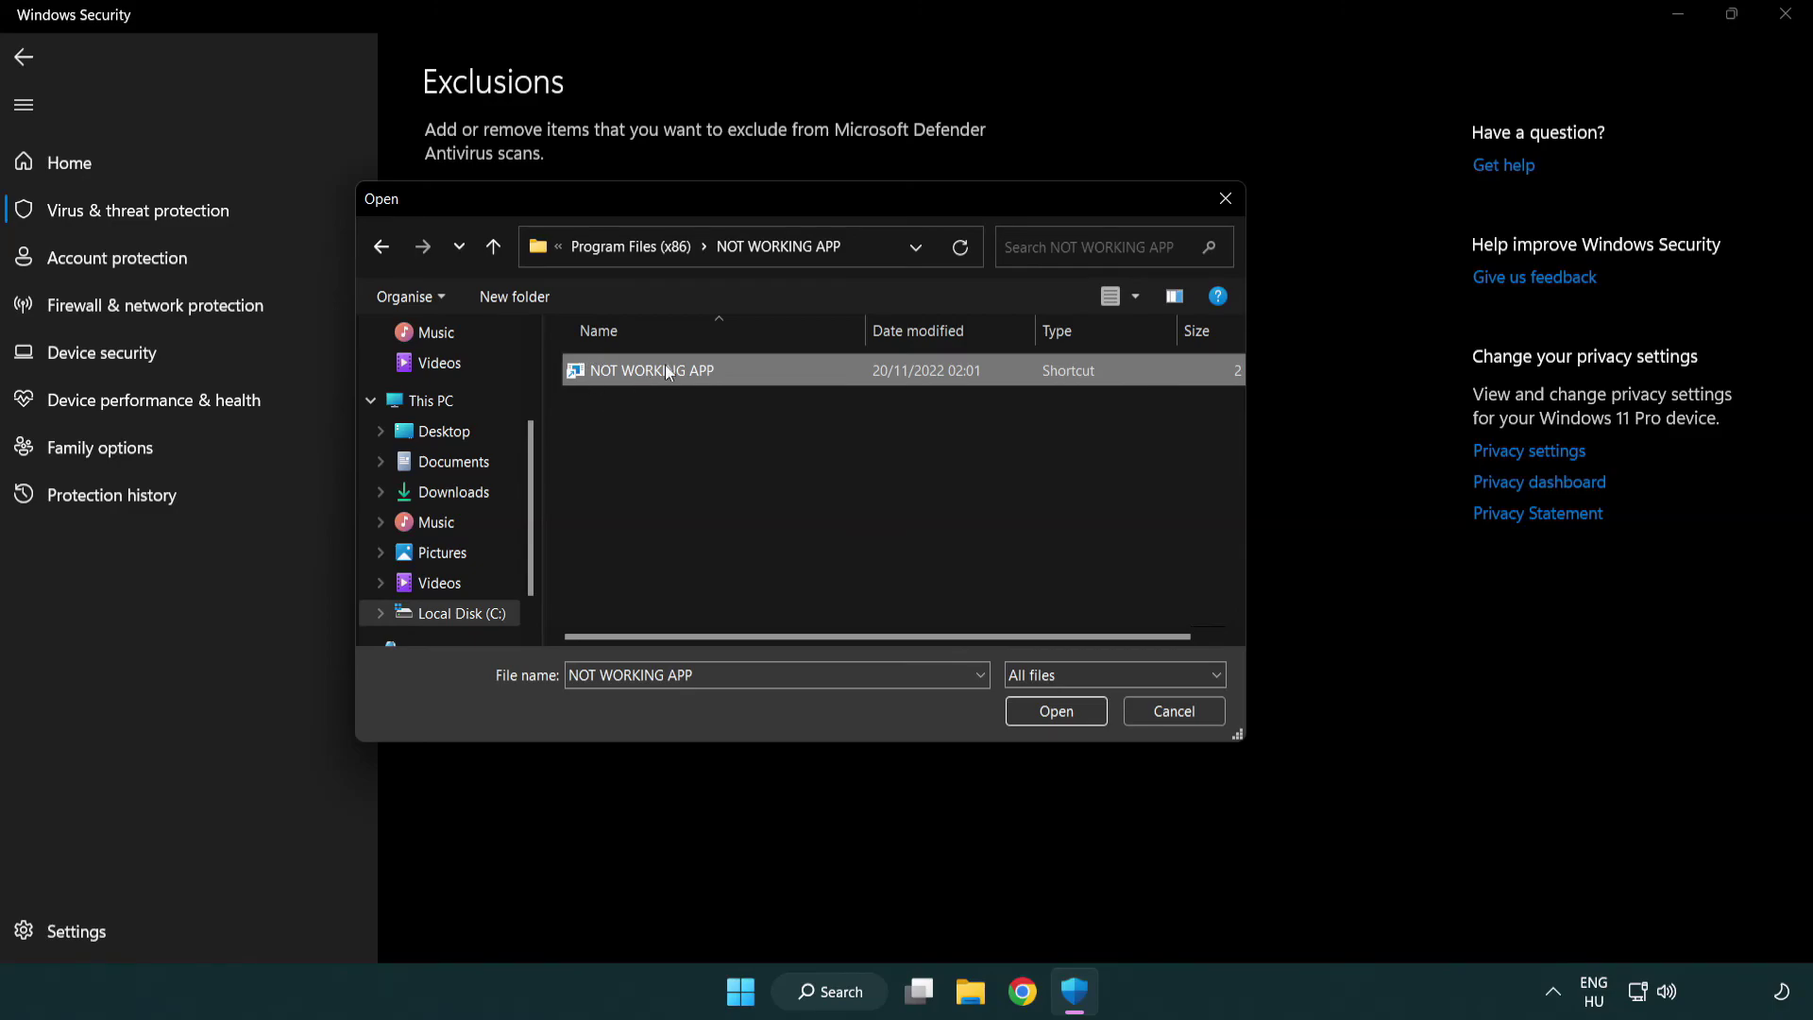
{"action": "left_click", "coordinate": [1051, 716]}
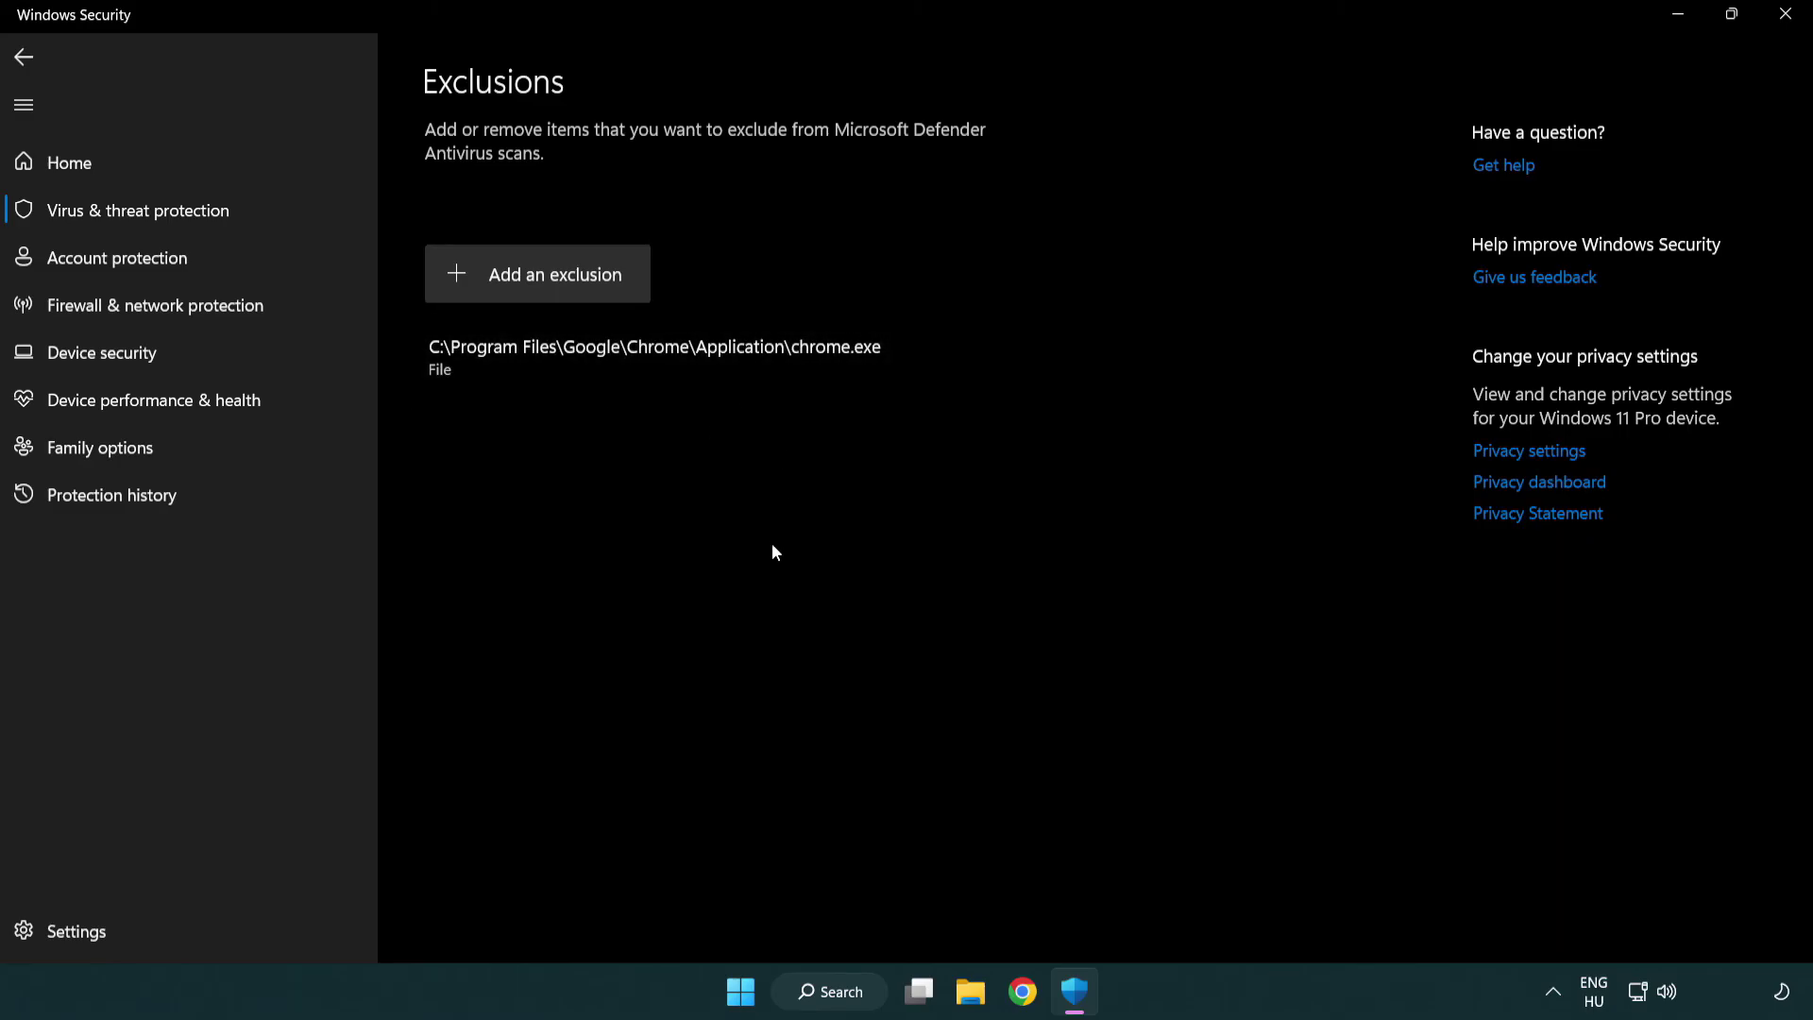
Close Windows Security and show the Start menu's Sleep, Shut down and Restart options
{"action": "left_click", "coordinate": [1786, 15]}
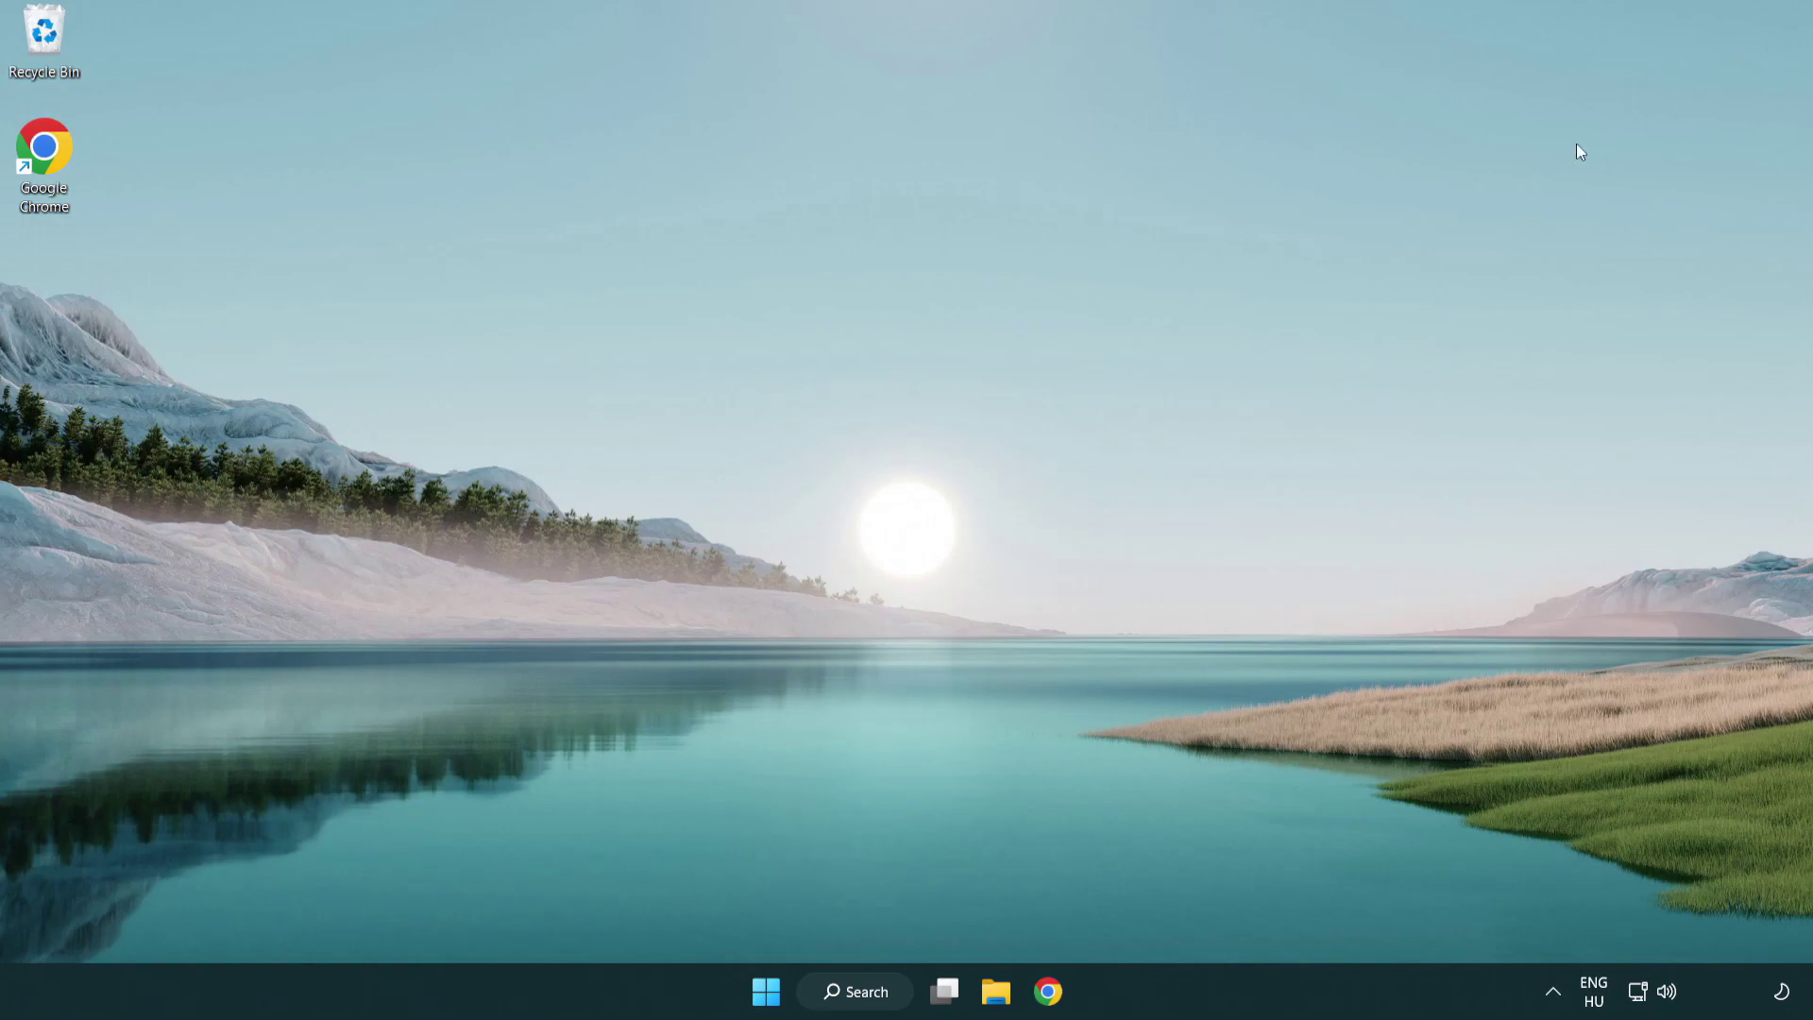
{"action": "left_click", "coordinate": [766, 991]}
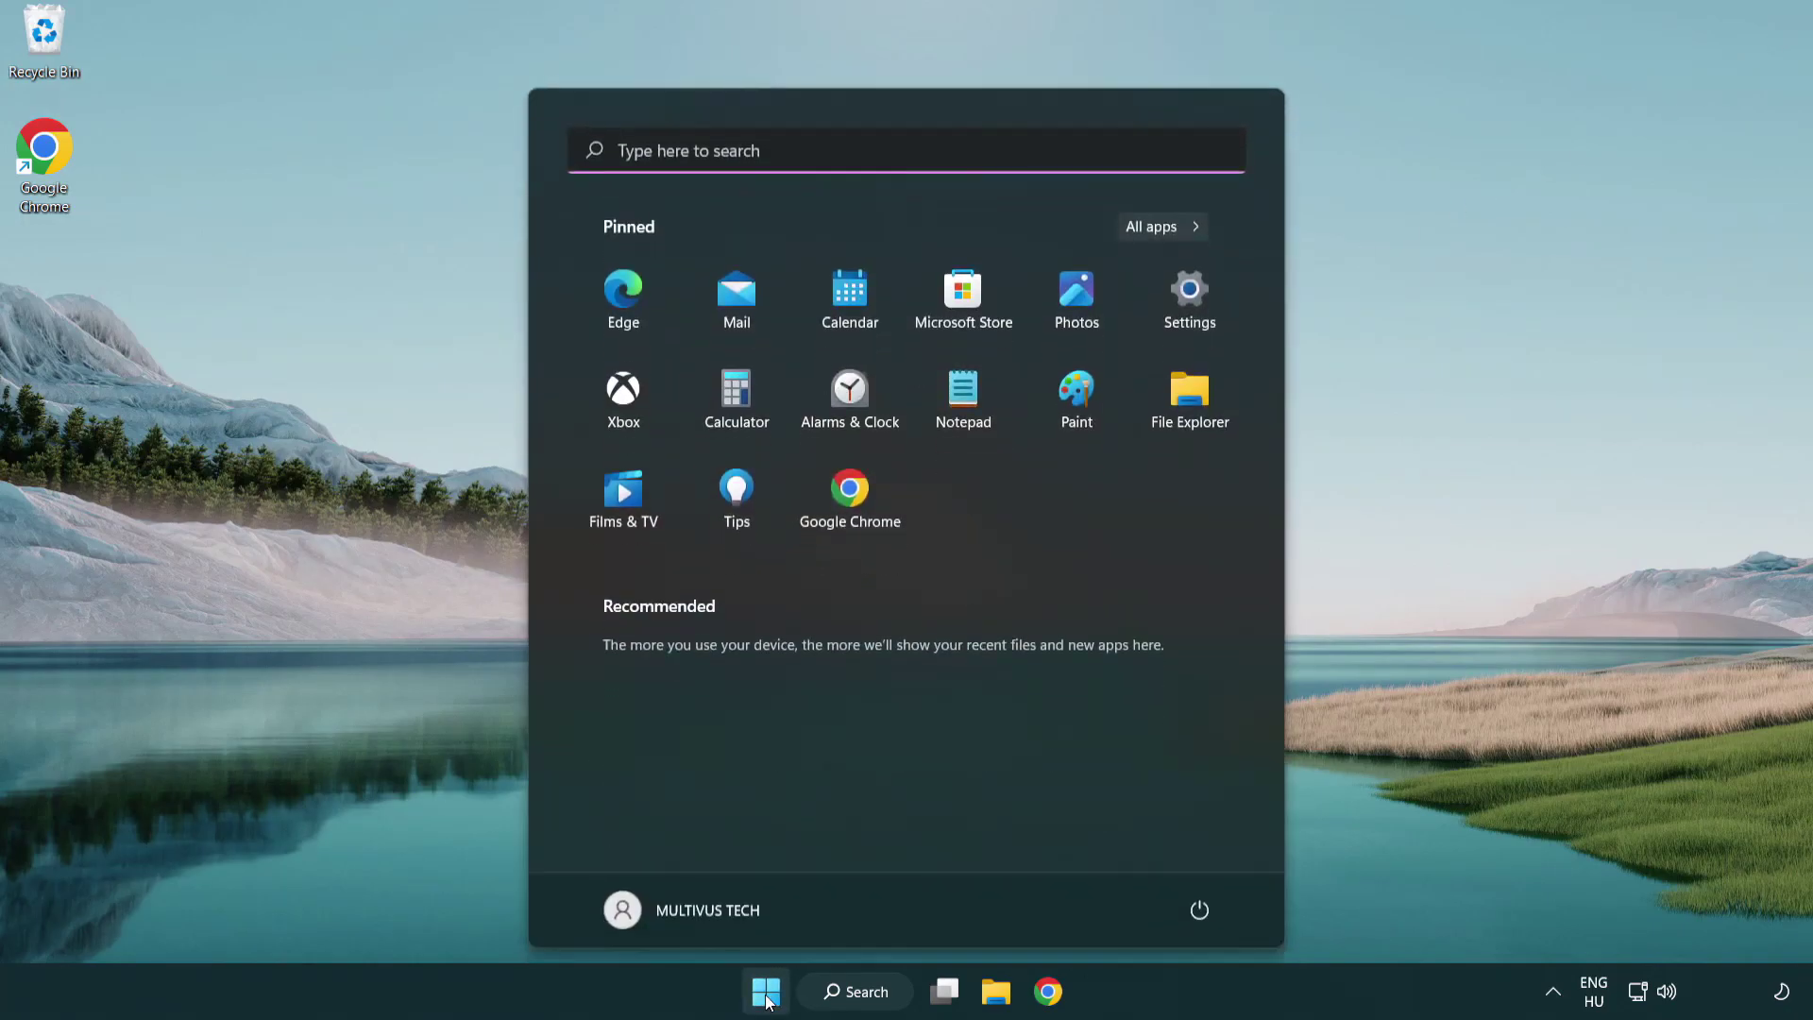
{"action": "left_click", "coordinate": [1201, 910]}
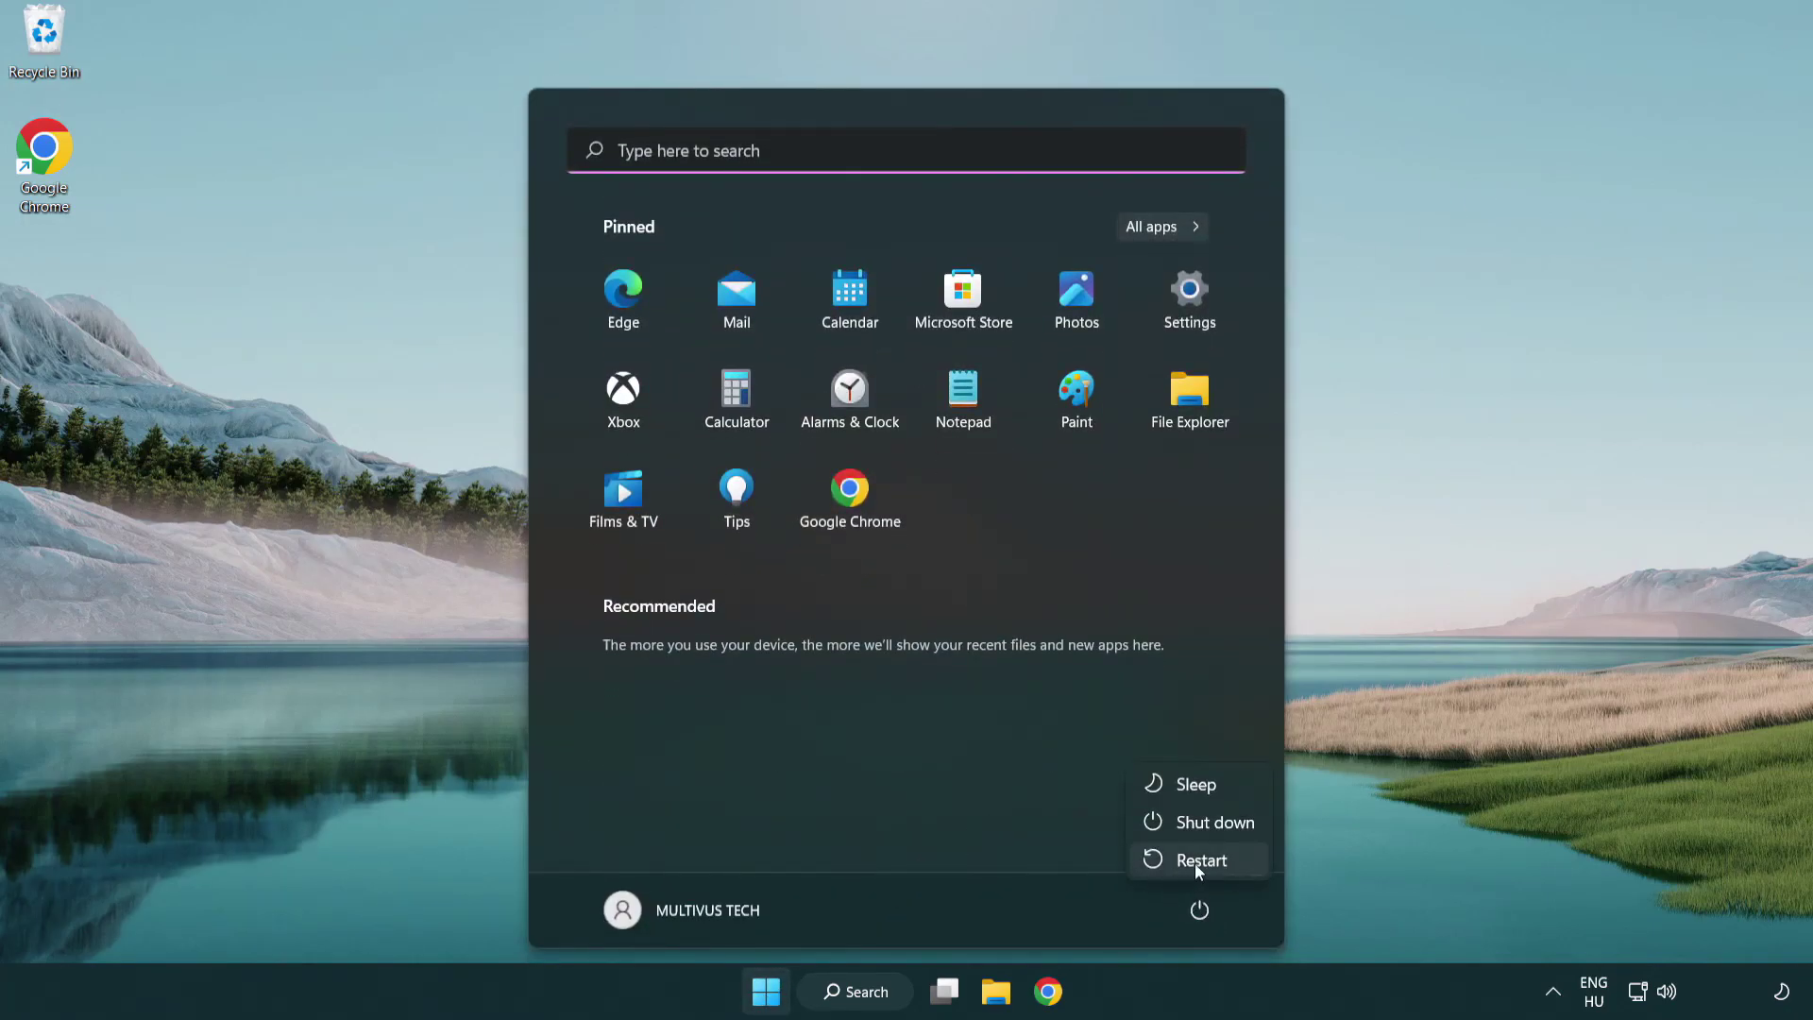